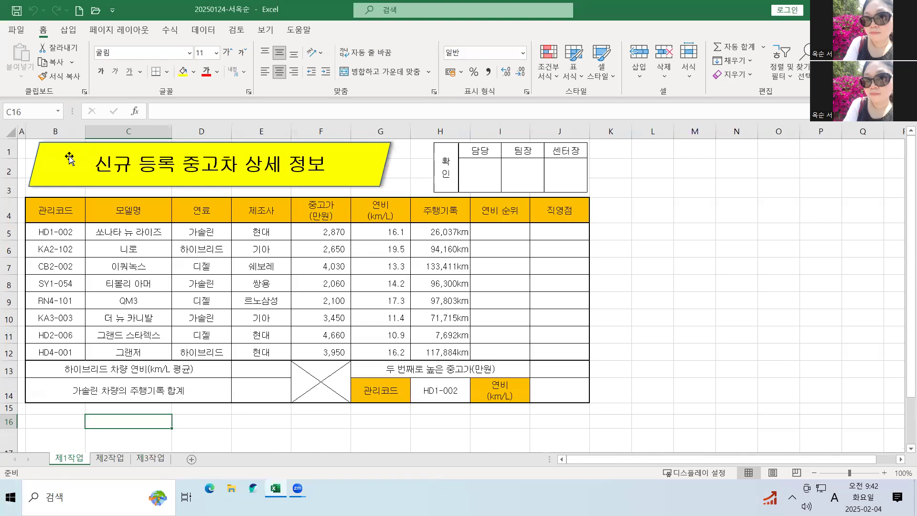
Step: Copy the range B4:H12 from sheet 제1작업 and paste it at cell B2 of sheet 제3작업
{"action": "left_click", "coordinate": [56, 210]}
{"action": "left_click_drag", "start_coordinate": [56, 210], "coordinate": [451, 351]}
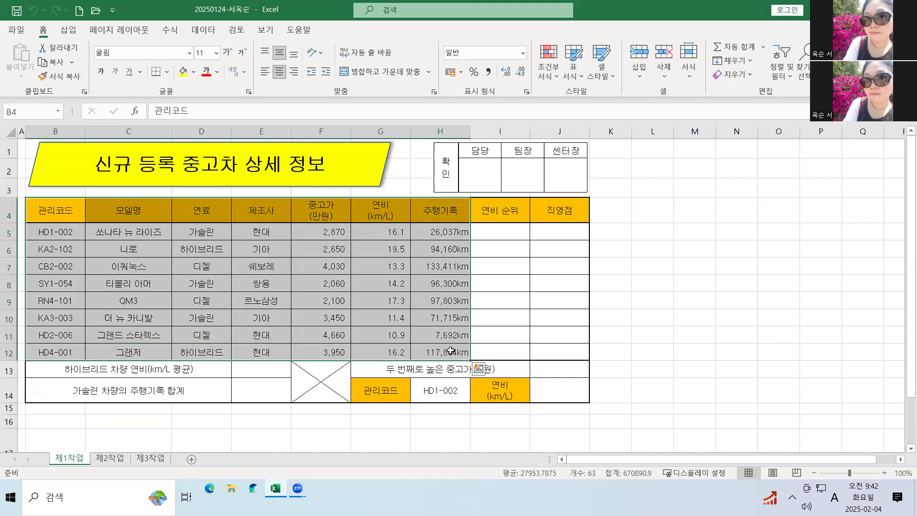
{"action": "key", "text": "ctrl+c"}
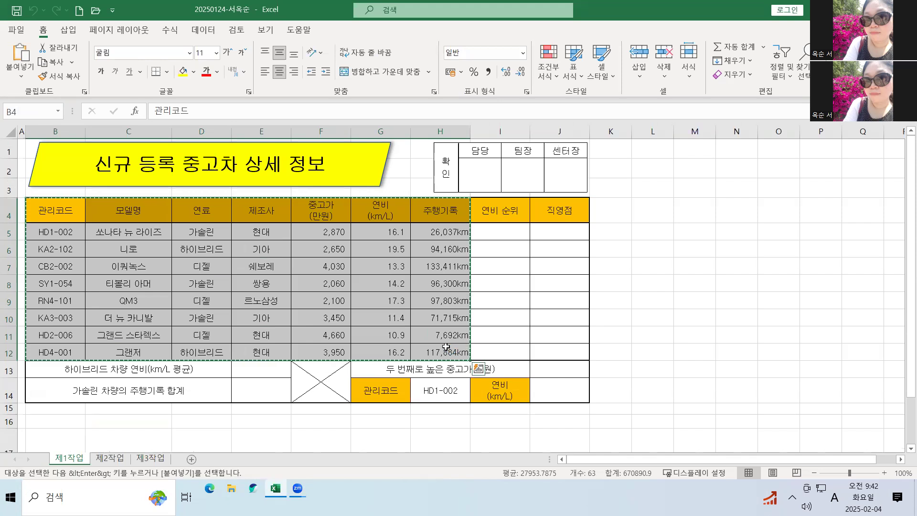
{"action": "left_click", "coordinate": [151, 457]}
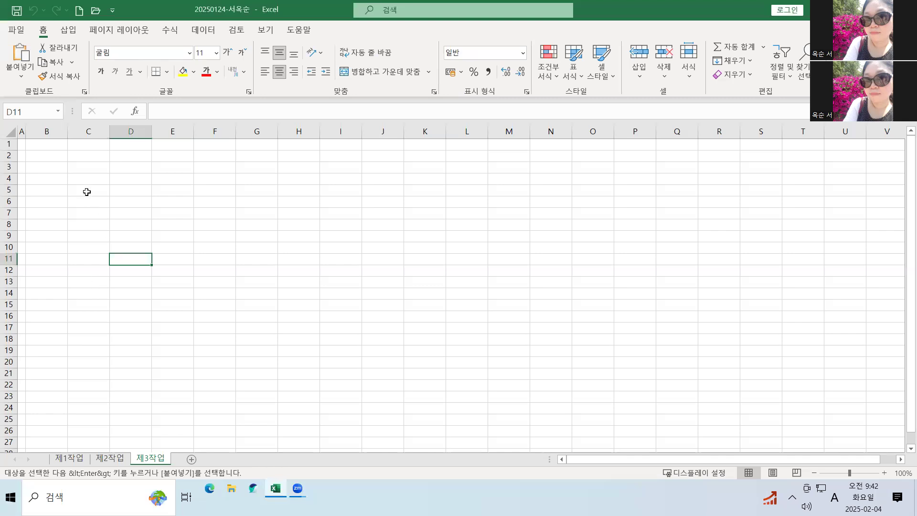
{"action": "left_click", "coordinate": [38, 156]}
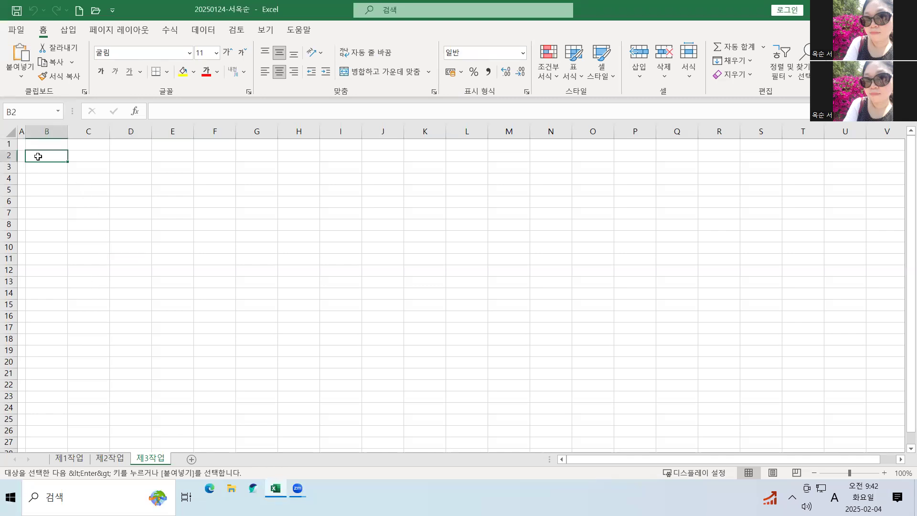
{"action": "scroll", "coordinate": [114, 225], "scroll_direction": "up", "scroll_amount": 3, "text": "ctrl"}
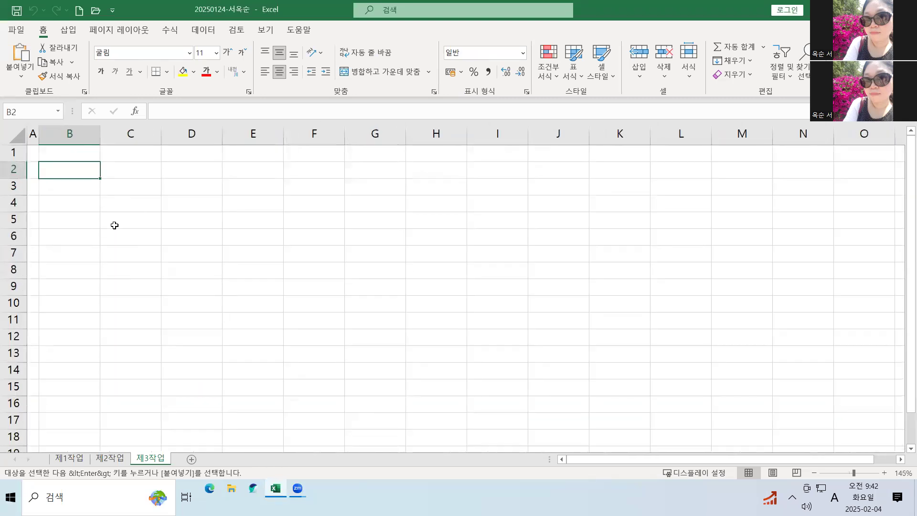
{"action": "key", "text": "ctrl+v"}
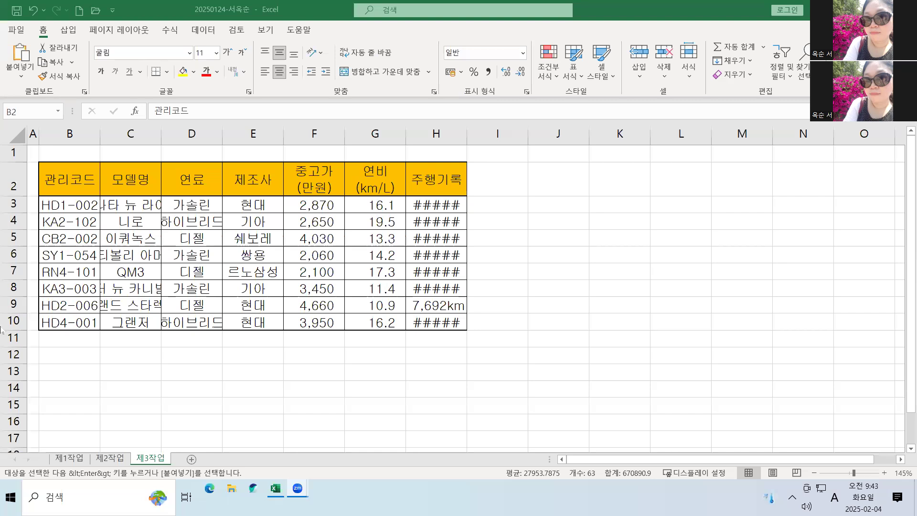
Step: AutoFit columns B through H of the pasted table to their contents
{"action": "left_click", "coordinate": [64, 129]}
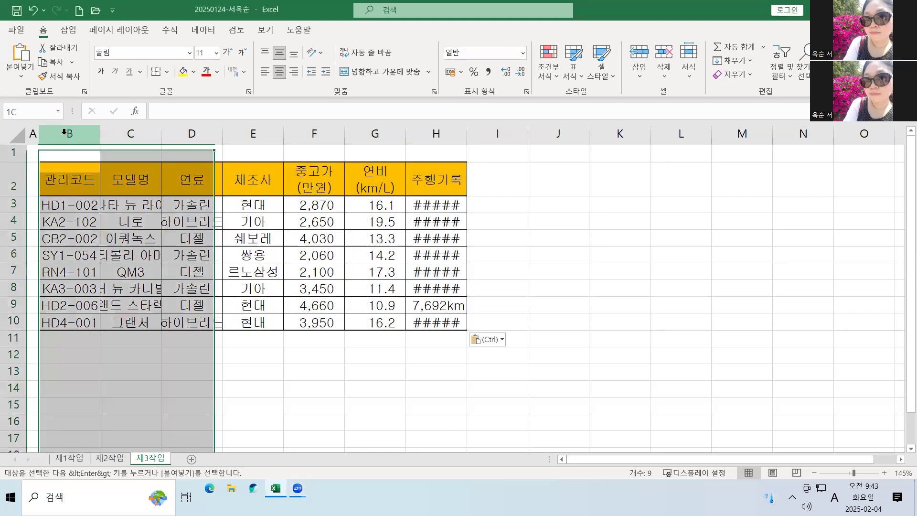
{"action": "left_click_drag", "start_coordinate": [64, 129], "coordinate": [403, 137]}
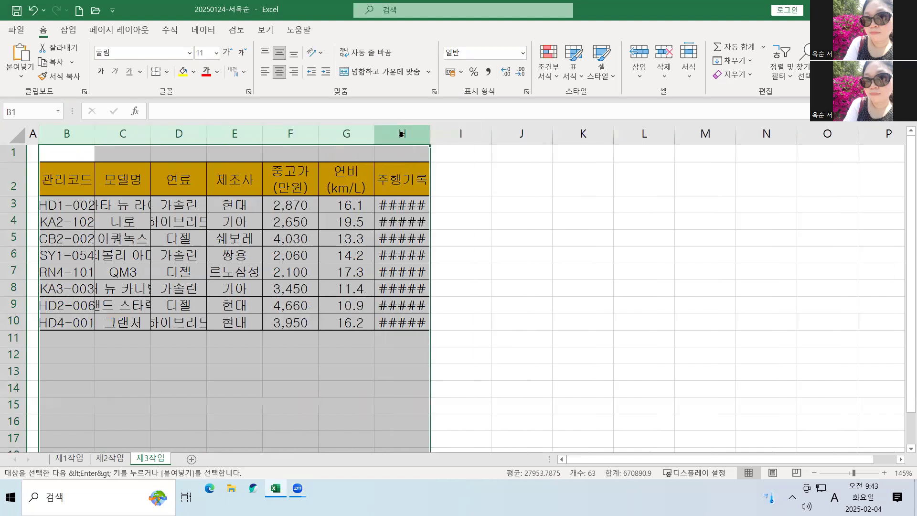
{"action": "left_click", "coordinate": [258, 136]}
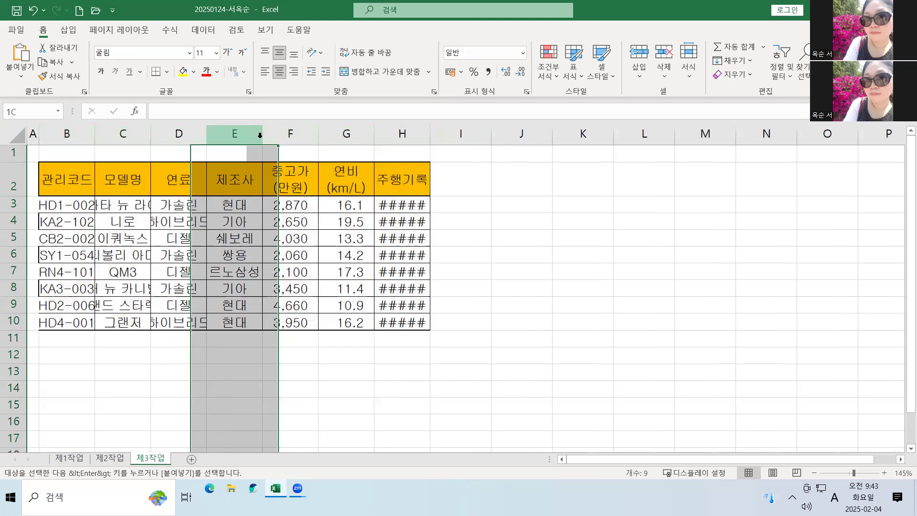
{"action": "left_click_drag", "start_coordinate": [87, 138], "coordinate": [406, 136]}
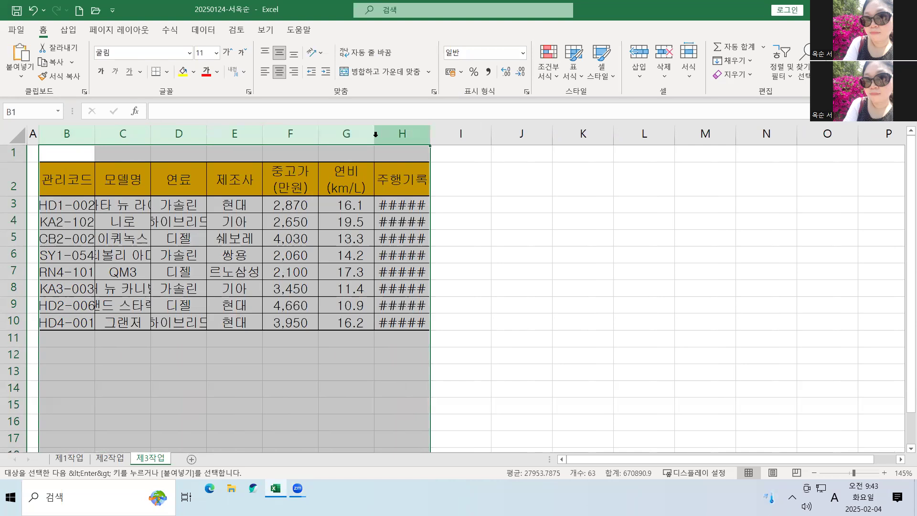
{"action": "double_click", "coordinate": [373, 136]}
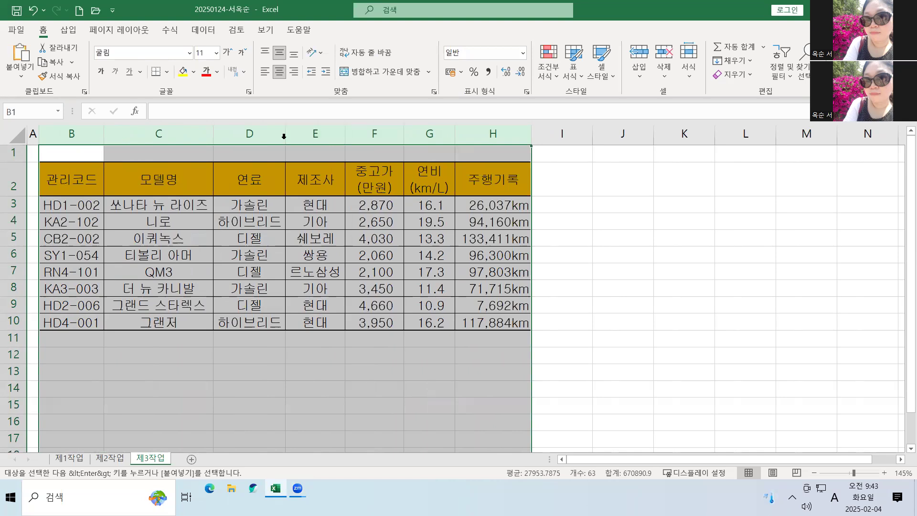
Step: Widen columns B through H to one equal width, and make the 모델명 column wider still
{"action": "left_click_drag", "start_coordinate": [283, 135], "coordinate": [312, 135]}
{"action": "left_click", "coordinate": [361, 255]}
{"action": "left_click_drag", "start_coordinate": [237, 130], "coordinate": [278, 132]}
{"action": "left_click", "coordinate": [266, 316]}
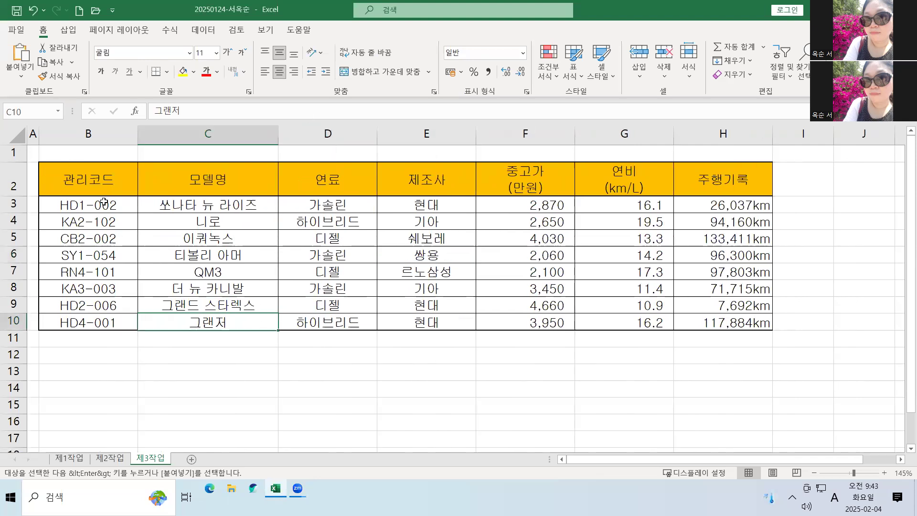
{"action": "left_click", "coordinate": [129, 237]}
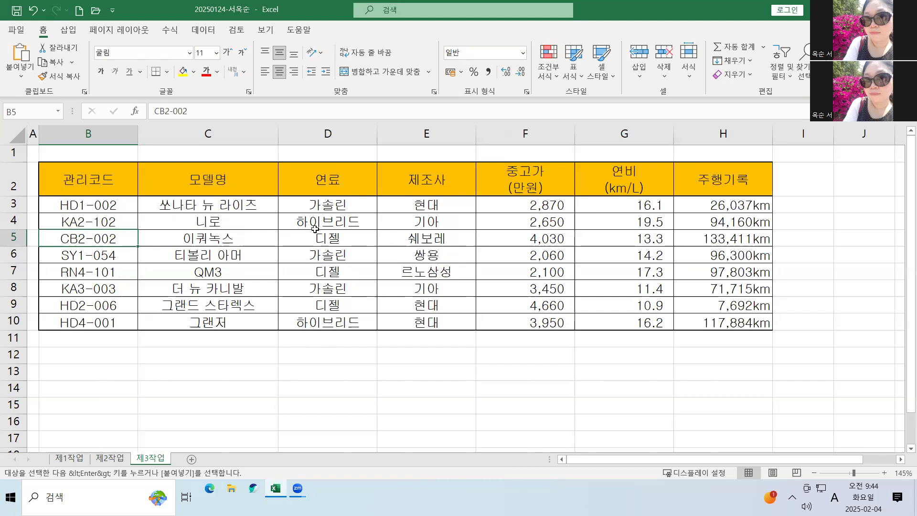
{"action": "left_click", "coordinate": [333, 173]}
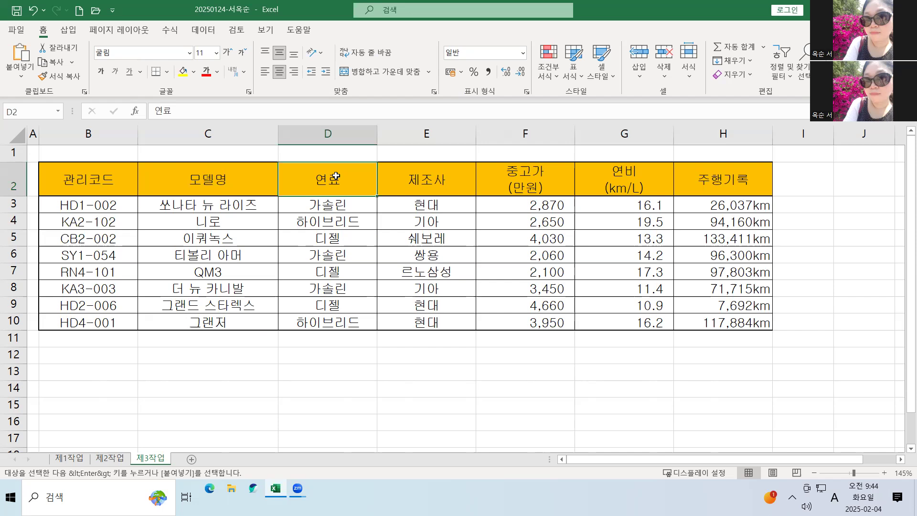
{"action": "left_click", "coordinate": [272, 237]}
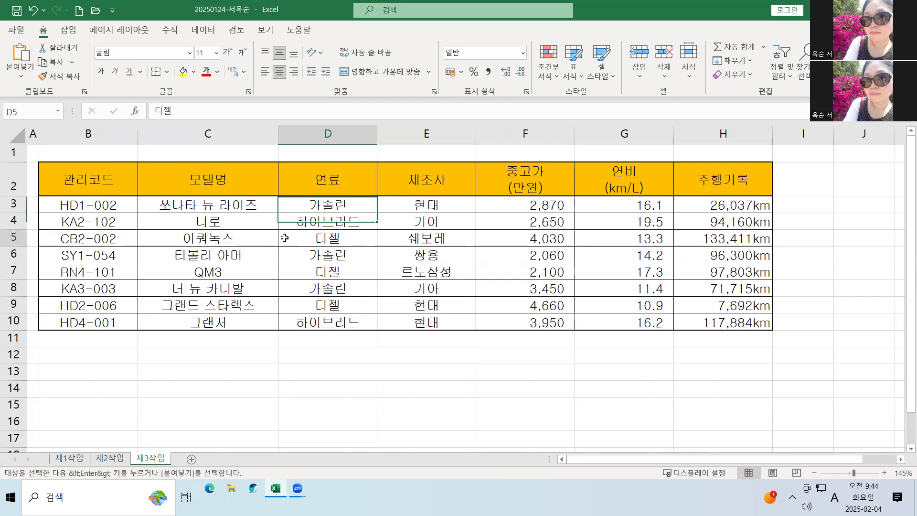
{"action": "left_click", "coordinate": [351, 202]}
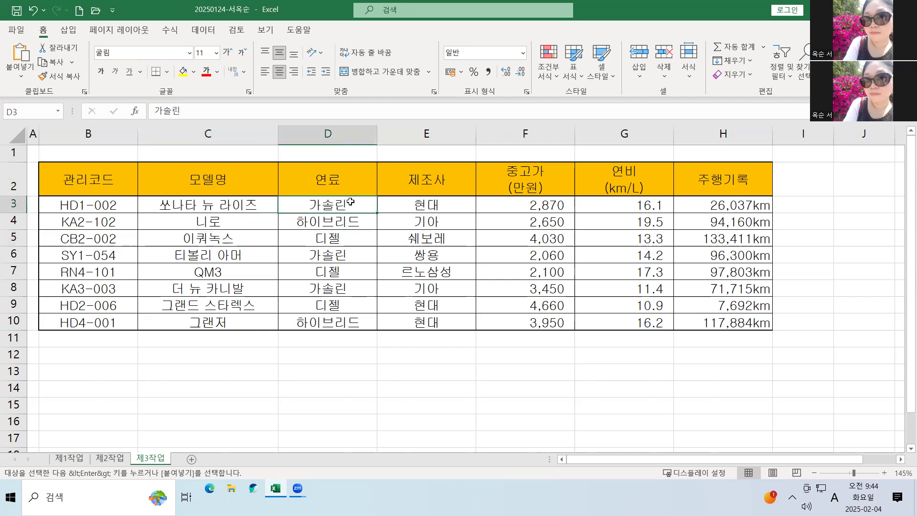
Step: Sort the table by 연료 on cell values in descending order (내림차순)
{"action": "left_click", "coordinate": [295, 245]}
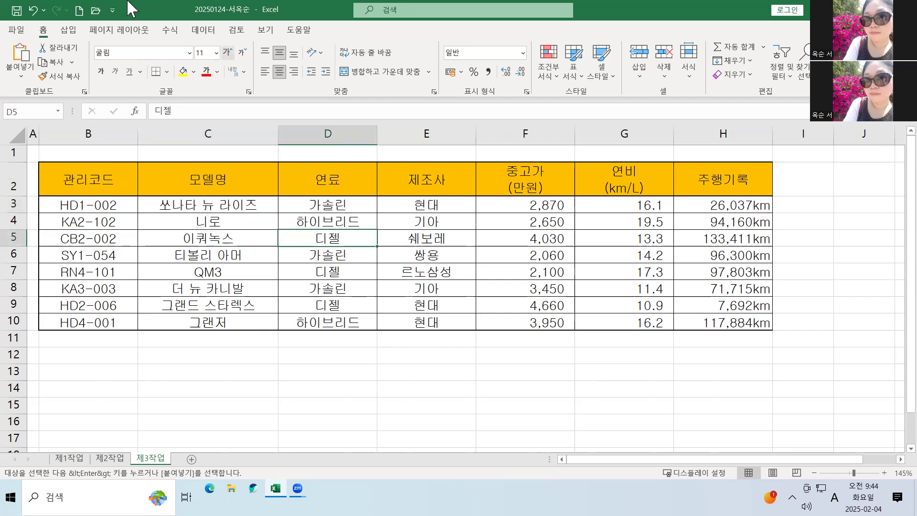
{"action": "left_click", "coordinate": [201, 31]}
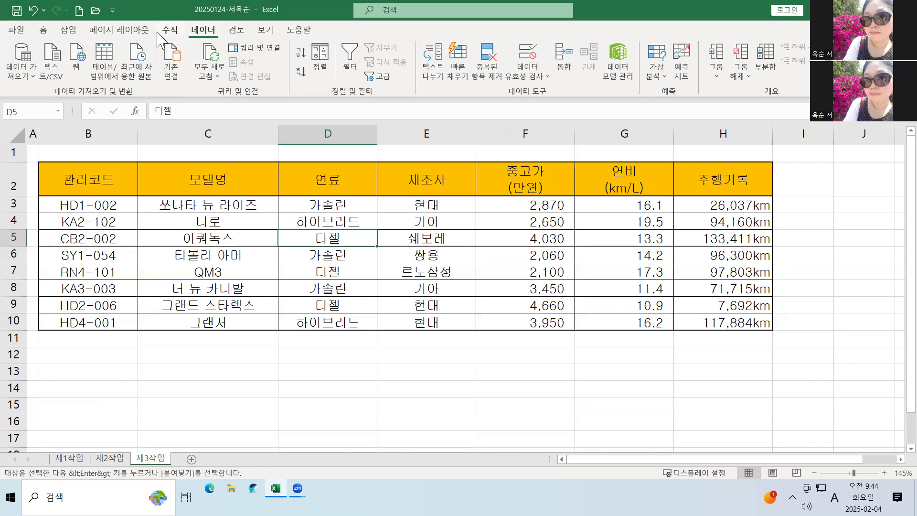
{"action": "left_click", "coordinate": [321, 56]}
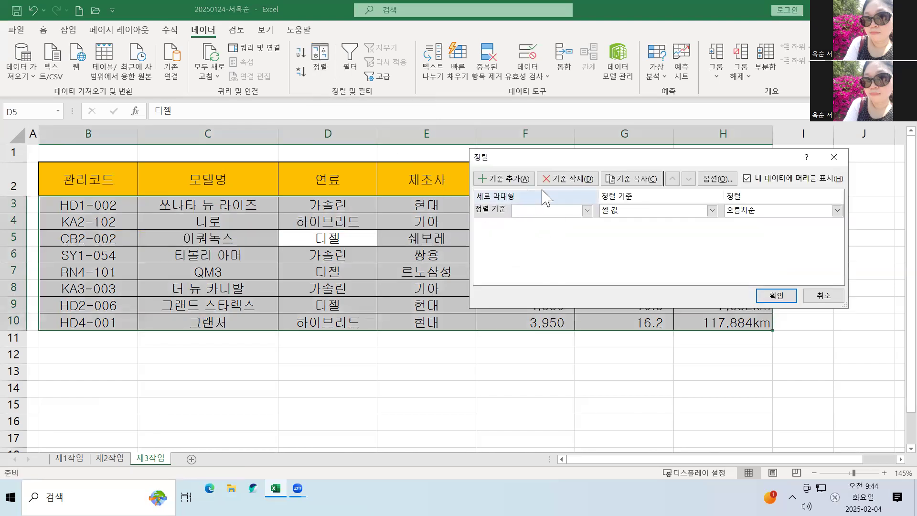
{"action": "left_click", "coordinate": [587, 210]}
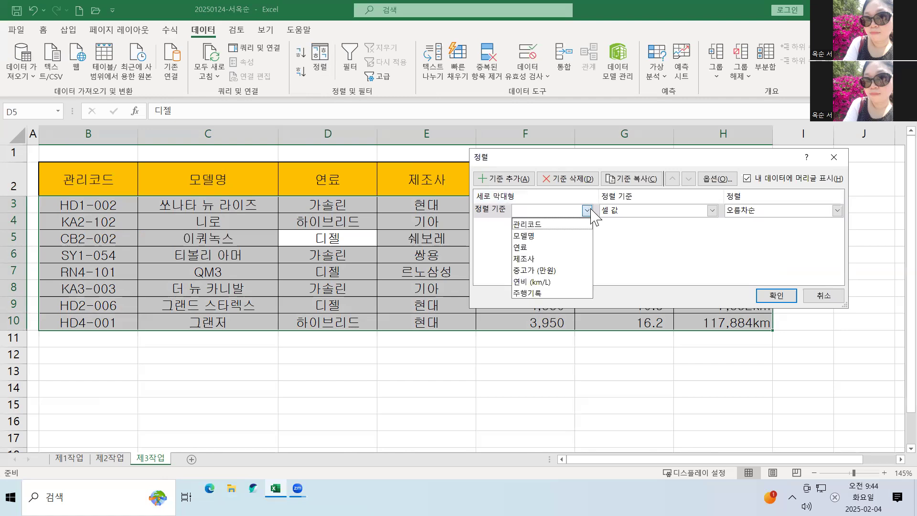
{"action": "left_click", "coordinate": [526, 247]}
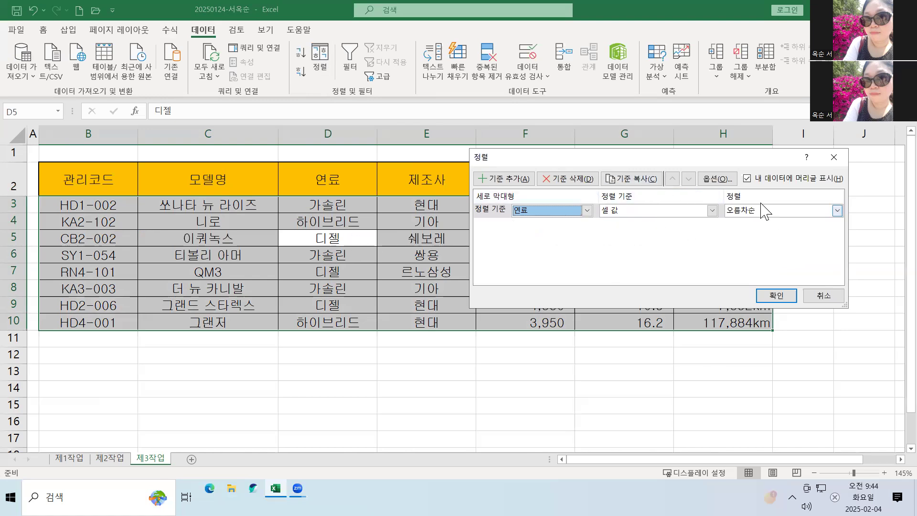
{"action": "left_click", "coordinate": [776, 211]}
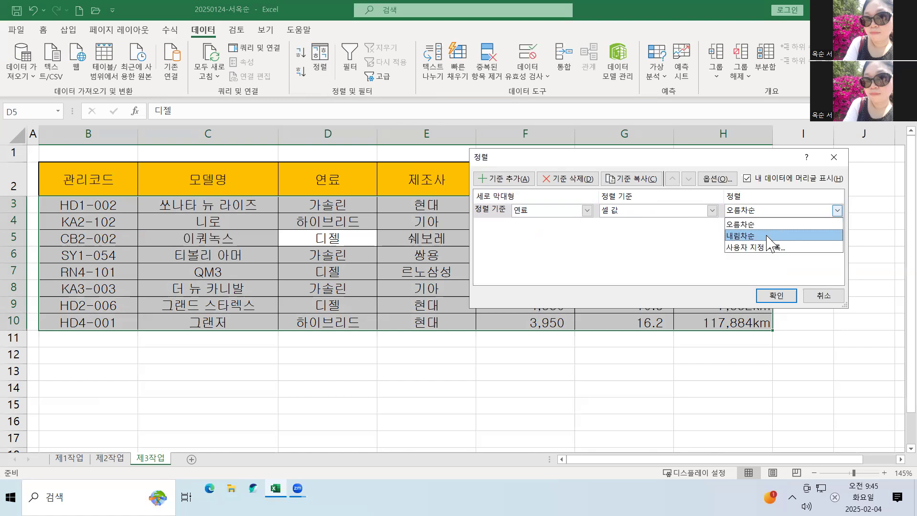
{"action": "left_click", "coordinate": [769, 236]}
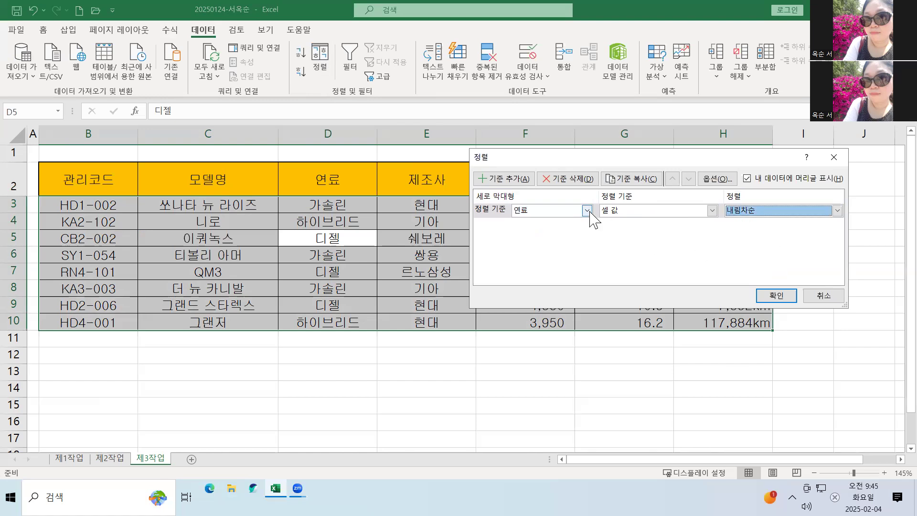
{"action": "left_click", "coordinate": [776, 296]}
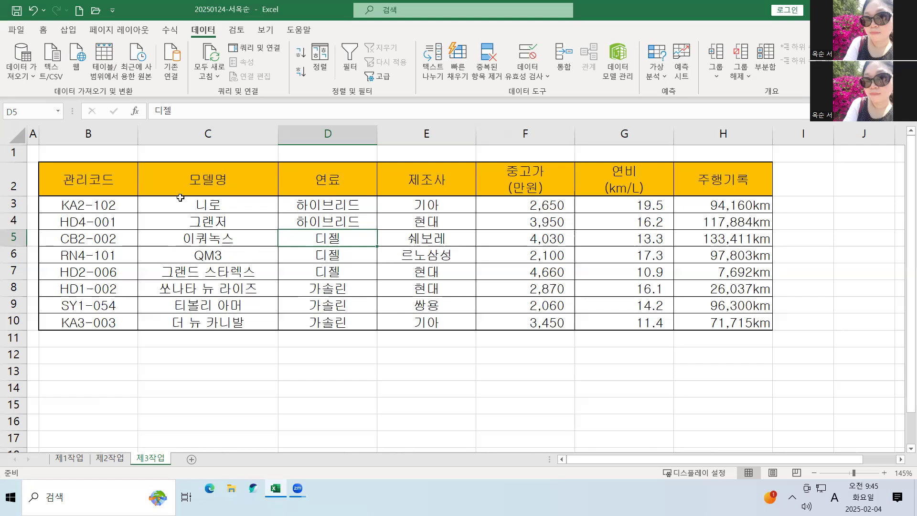
{"action": "left_click", "coordinate": [189, 218]}
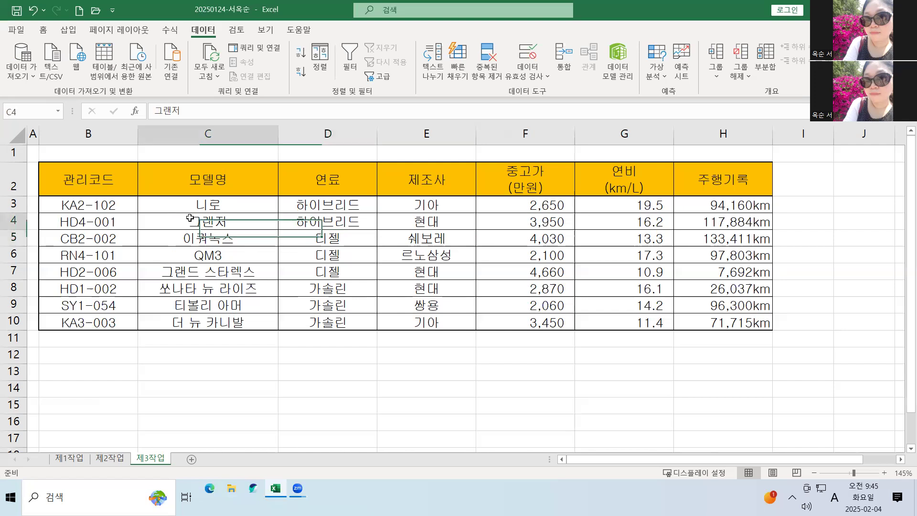
{"action": "left_click", "coordinate": [203, 283]}
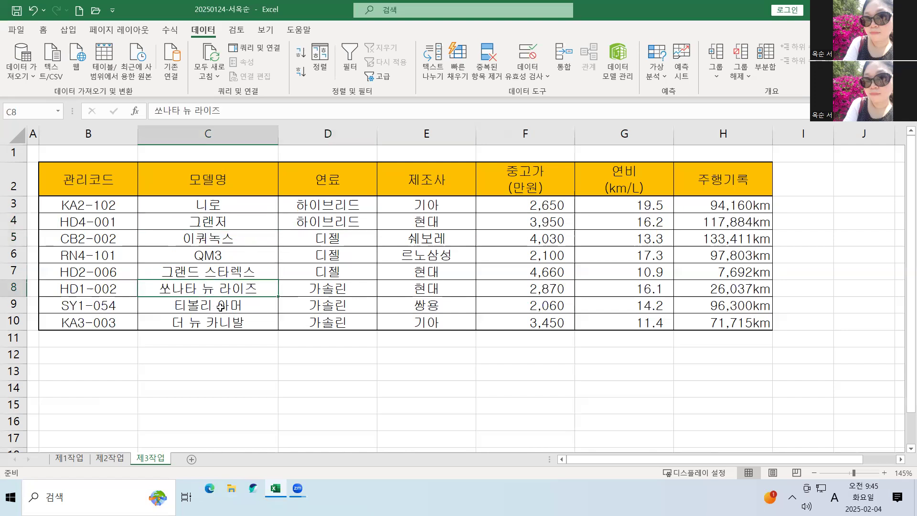
{"action": "left_click", "coordinate": [229, 257]}
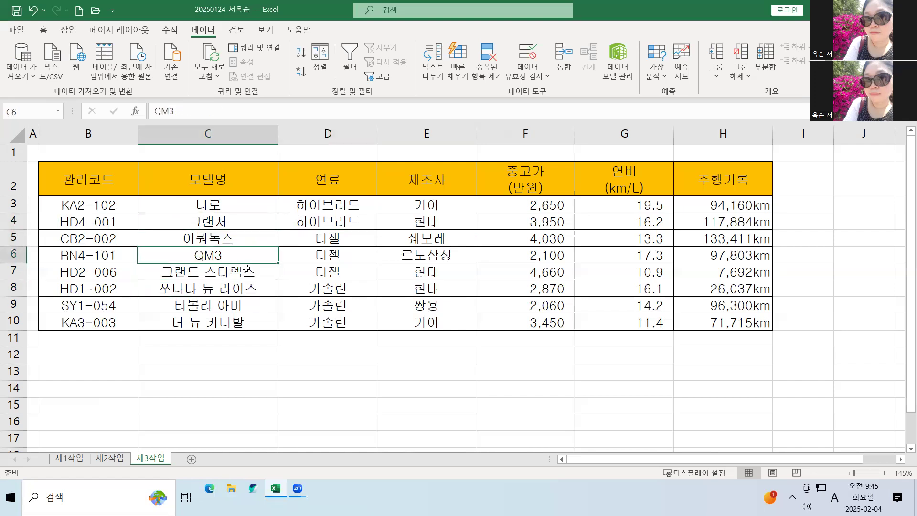
{"action": "left_click", "coordinate": [247, 269]}
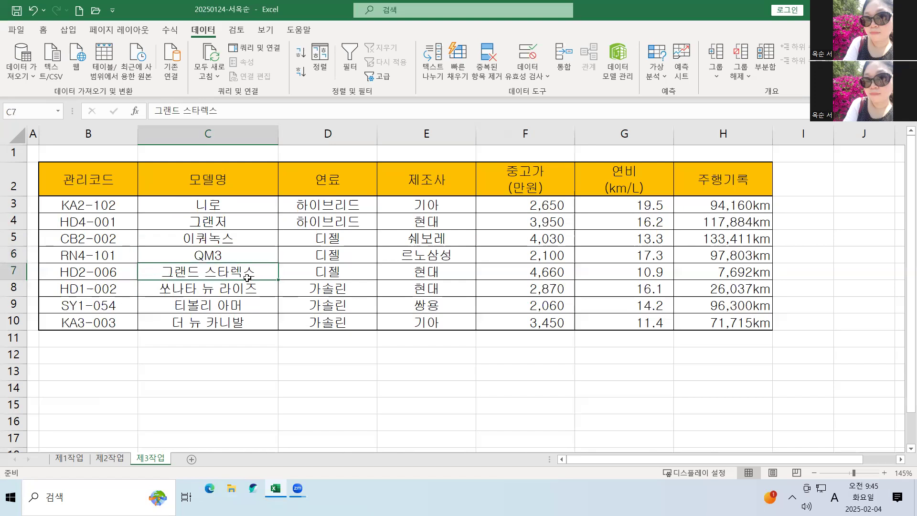
{"action": "left_click", "coordinate": [248, 310]}
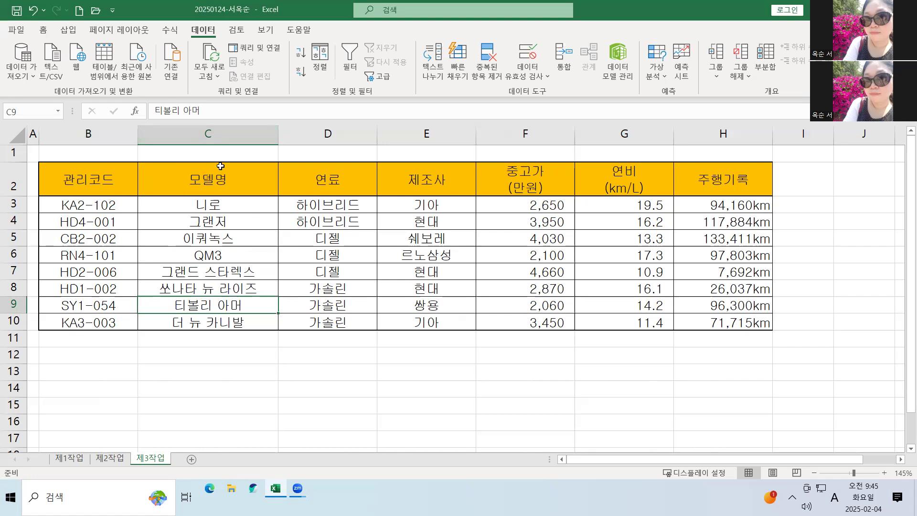
Step: Start a subtotal (부분합) on the sorted table and set the grouping field to 연료
{"action": "left_click", "coordinate": [237, 205]}
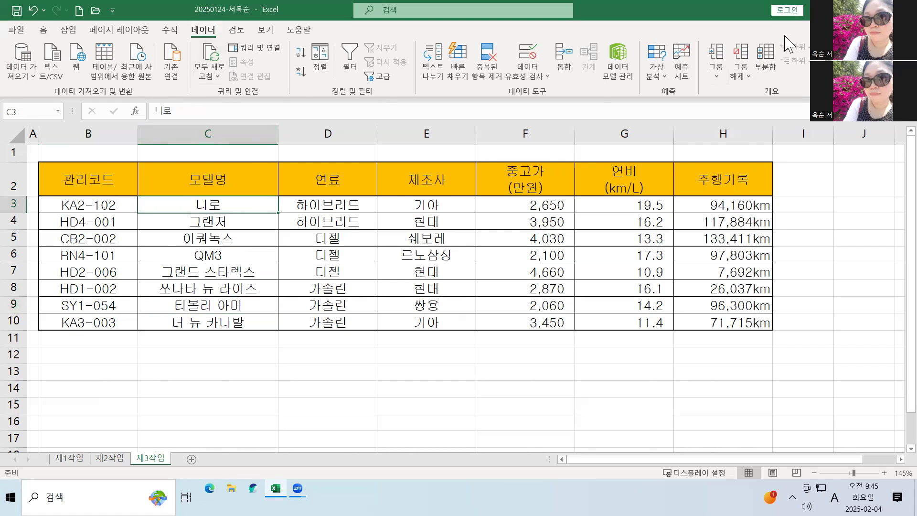
{"action": "left_click", "coordinate": [765, 54]}
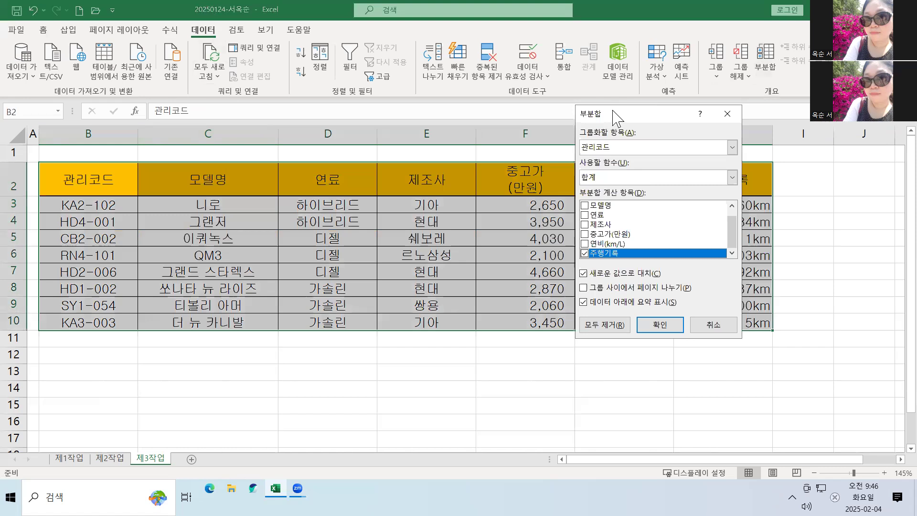
{"action": "left_click_drag", "start_coordinate": [615, 114], "coordinate": [400, 146]}
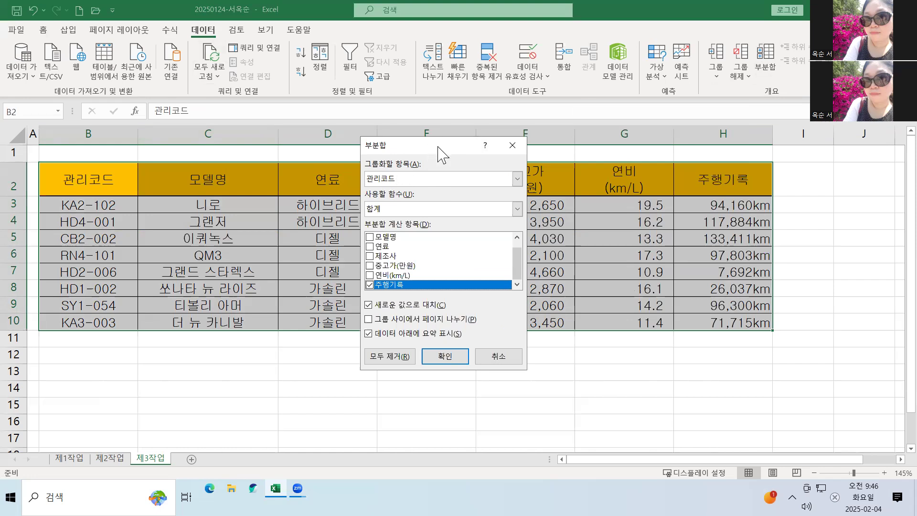
{"action": "left_click_drag", "start_coordinate": [436, 145], "coordinate": [515, 152]}
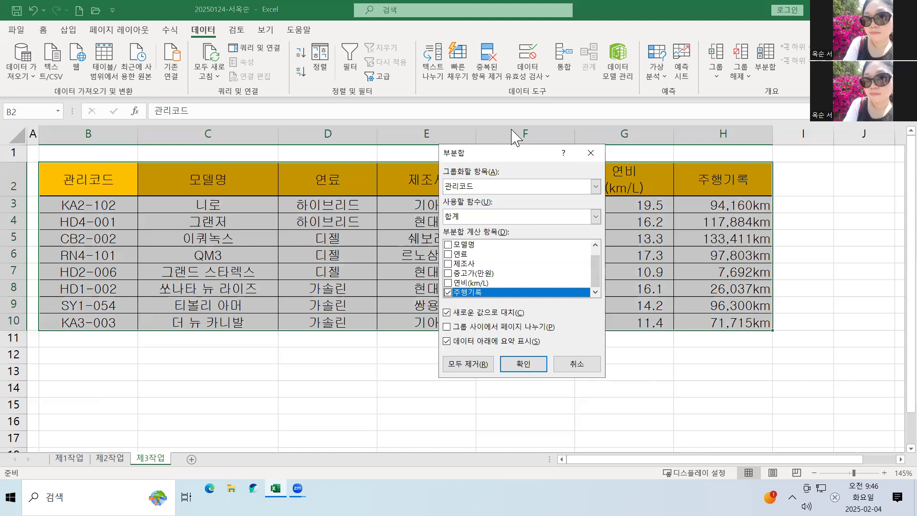
{"action": "left_click", "coordinate": [508, 192]}
{"action": "left_click", "coordinate": [510, 189]}
{"action": "left_click", "coordinate": [511, 189]}
{"action": "left_click", "coordinate": [492, 221]}
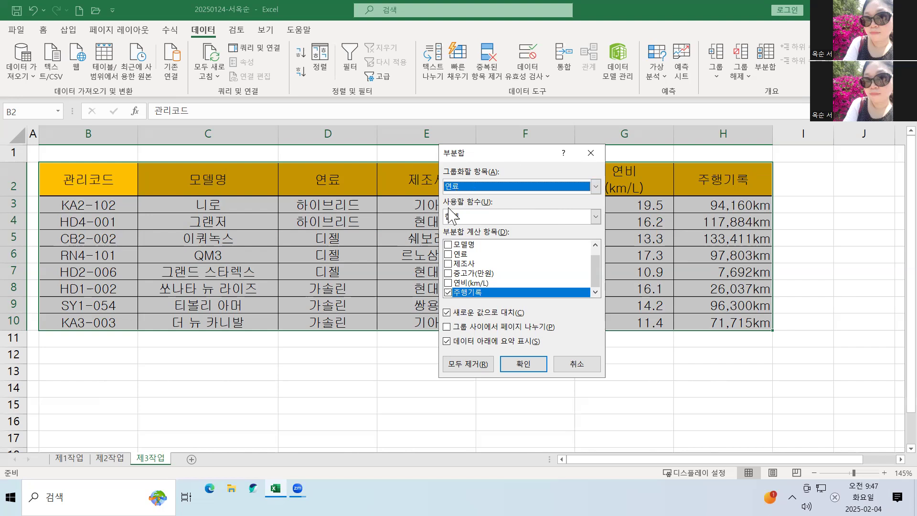
Step: Subtotal only 제조사 with the 개수 function, leaving 주행기록 out and turning off 새로운 값으로 대치
{"action": "left_click", "coordinate": [596, 216]}
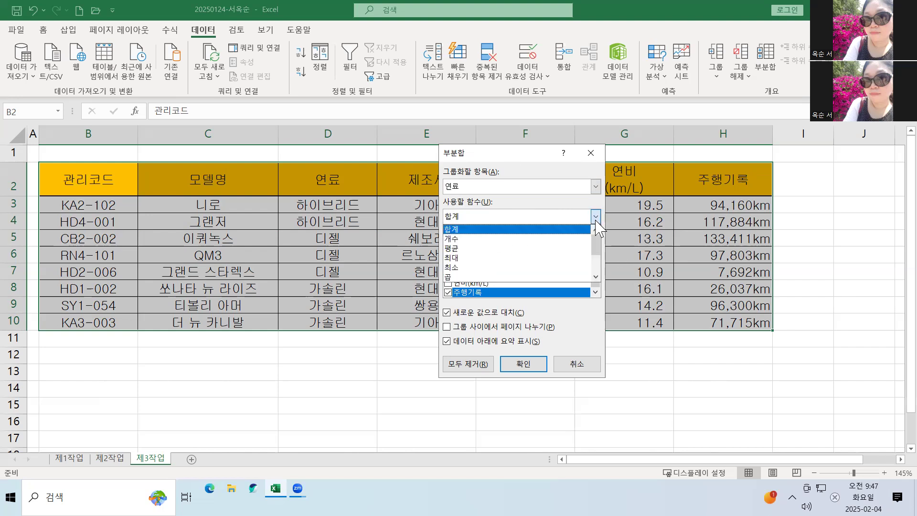
{"action": "left_click", "coordinate": [522, 238]}
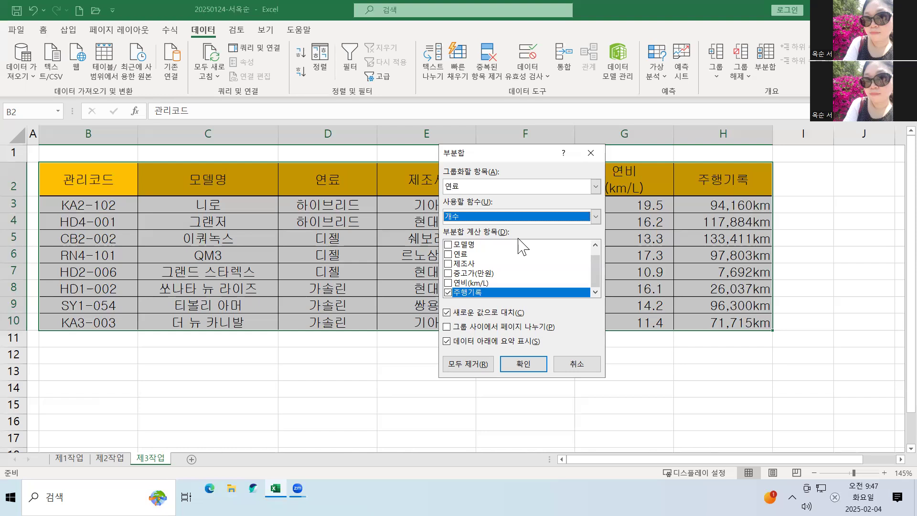
{"action": "left_click", "coordinate": [450, 263]}
{"action": "left_click", "coordinate": [448, 292]}
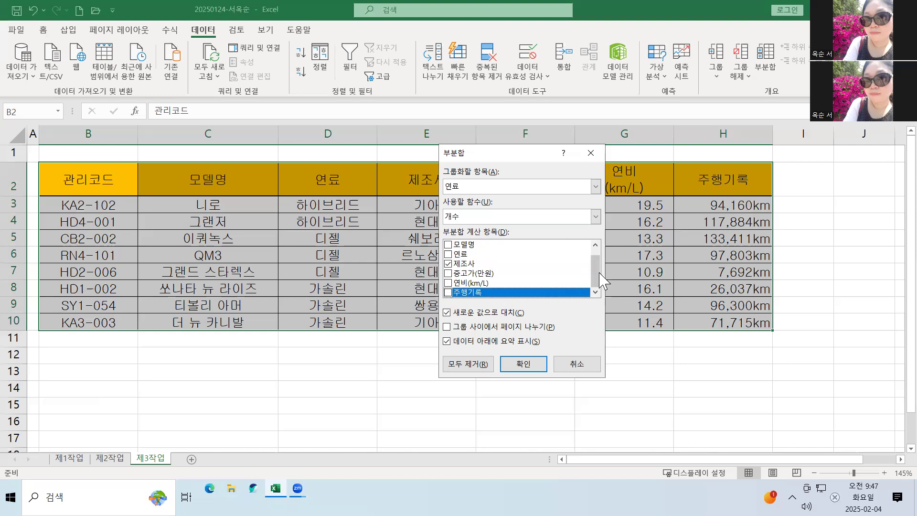
{"action": "scroll", "coordinate": [597, 280], "scroll_direction": "up", "scroll_amount": 1}
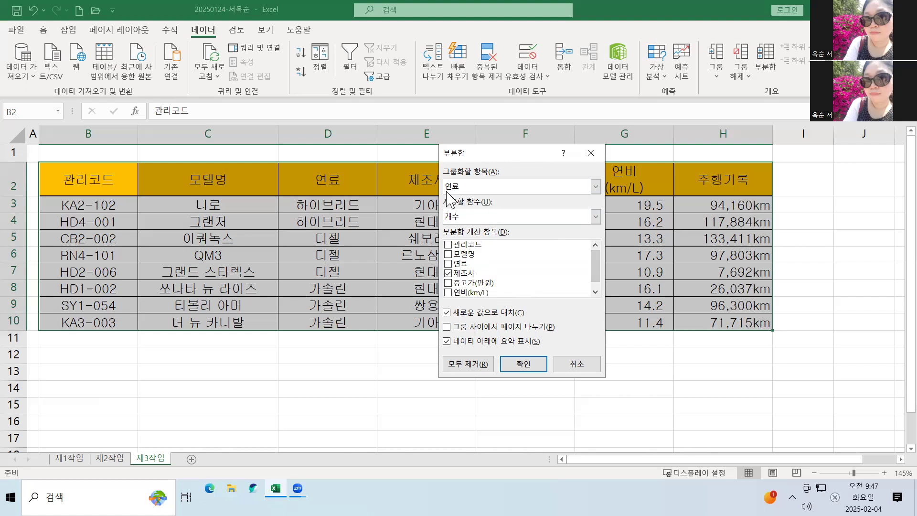
{"action": "left_click", "coordinate": [451, 313]}
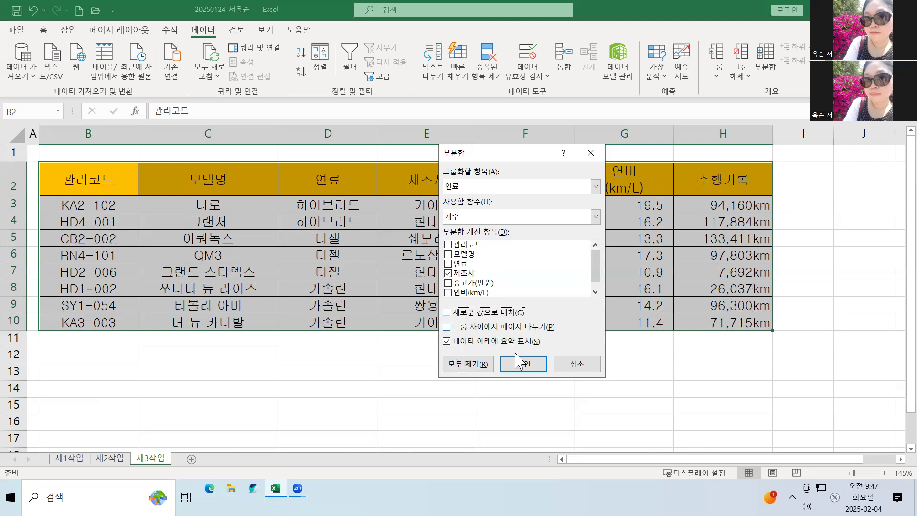
{"action": "left_click", "coordinate": [526, 363]}
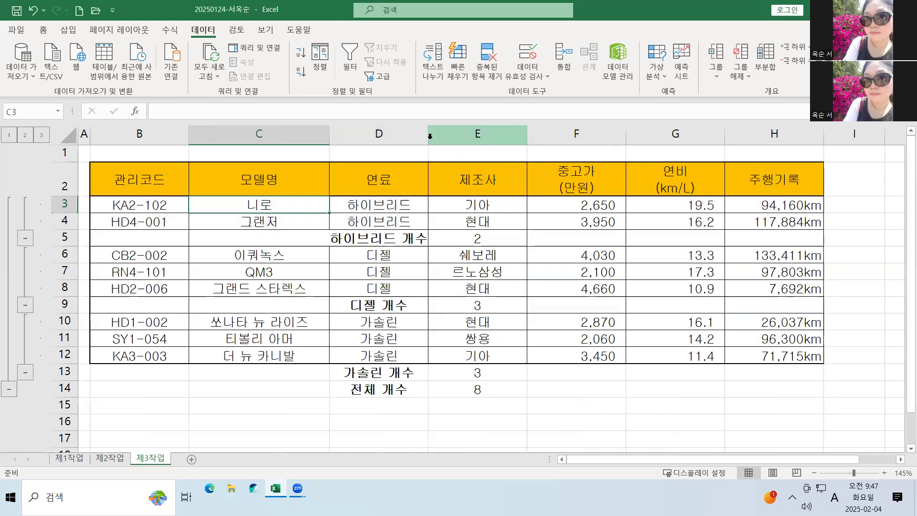
Step: Widen the 연료 column slightly so the subtotal labels fit
{"action": "left_click_drag", "start_coordinate": [429, 135], "coordinate": [440, 135]}
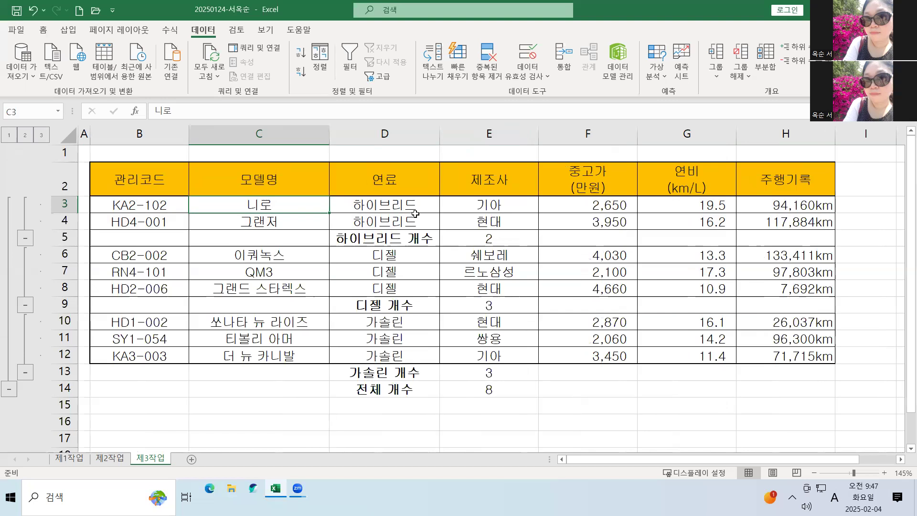
{"action": "left_click", "coordinate": [429, 239]}
{"action": "left_click", "coordinate": [406, 305]}
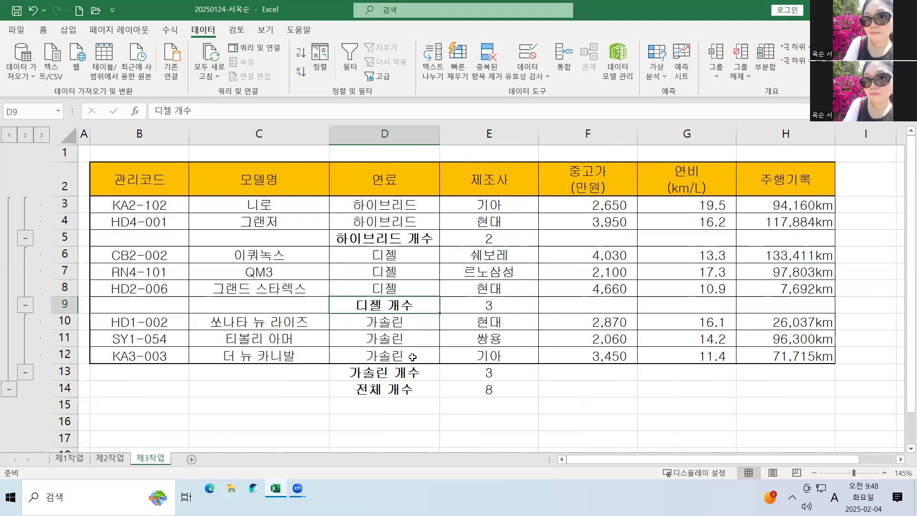
{"action": "left_click", "coordinate": [475, 275]}
{"action": "left_click", "coordinate": [479, 240]}
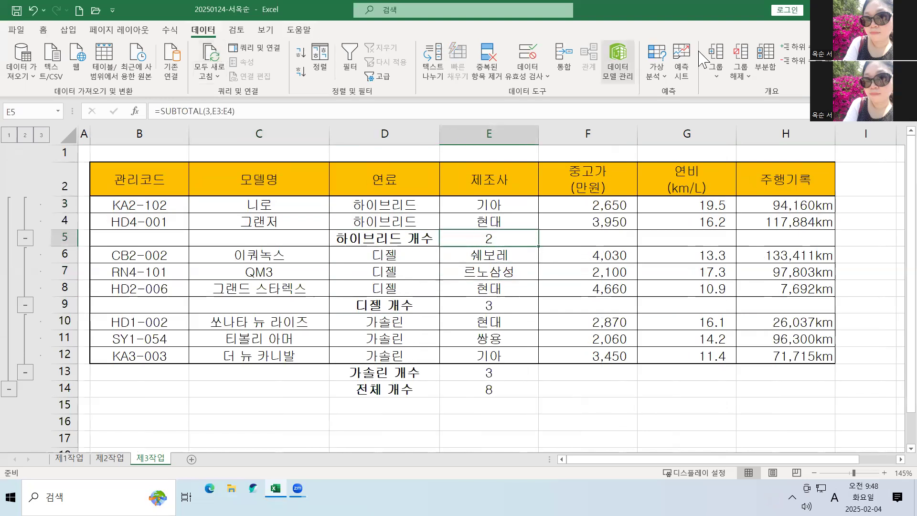
Step: Add a second subtotal grouped by 연료 that uses 평균 on 중고가(만원) only, keeping the existing count subtotals
{"action": "left_click", "coordinate": [764, 65]}
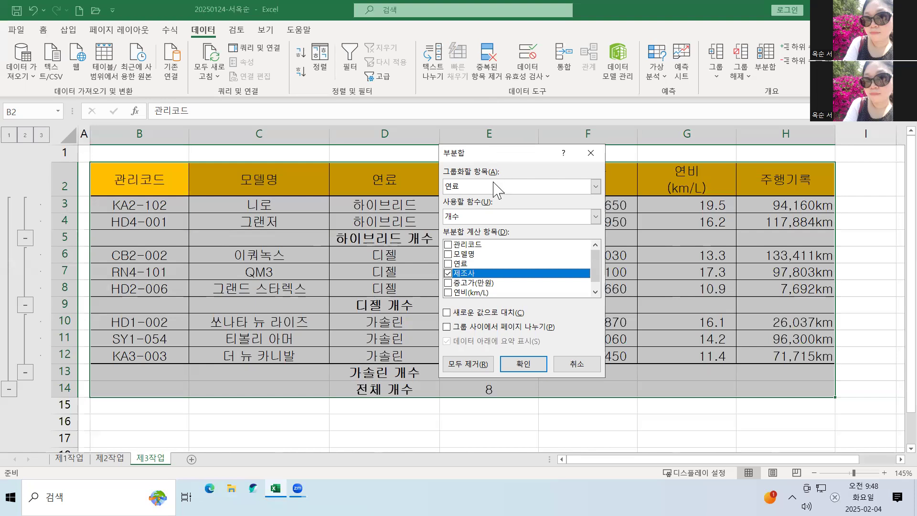
{"action": "left_click", "coordinate": [478, 219]}
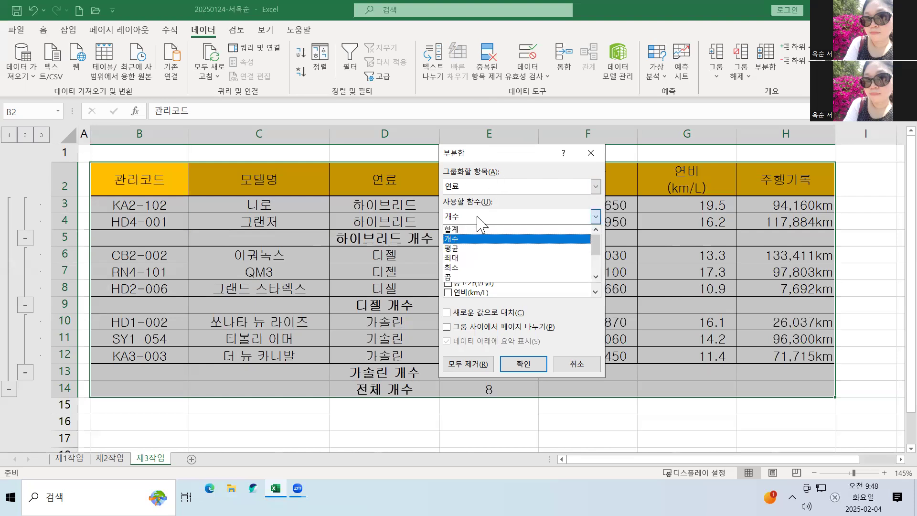
{"action": "left_click", "coordinate": [462, 249]}
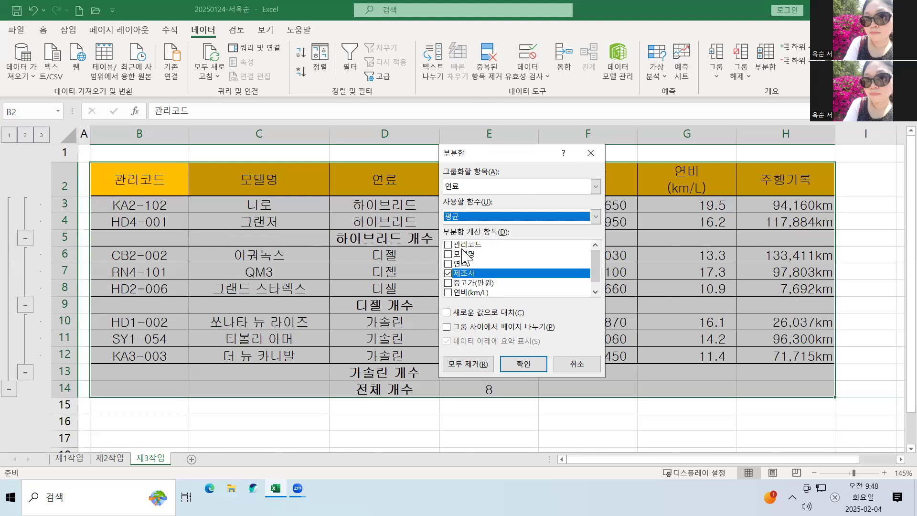
{"action": "left_click", "coordinate": [448, 274]}
{"action": "left_click", "coordinate": [449, 284]}
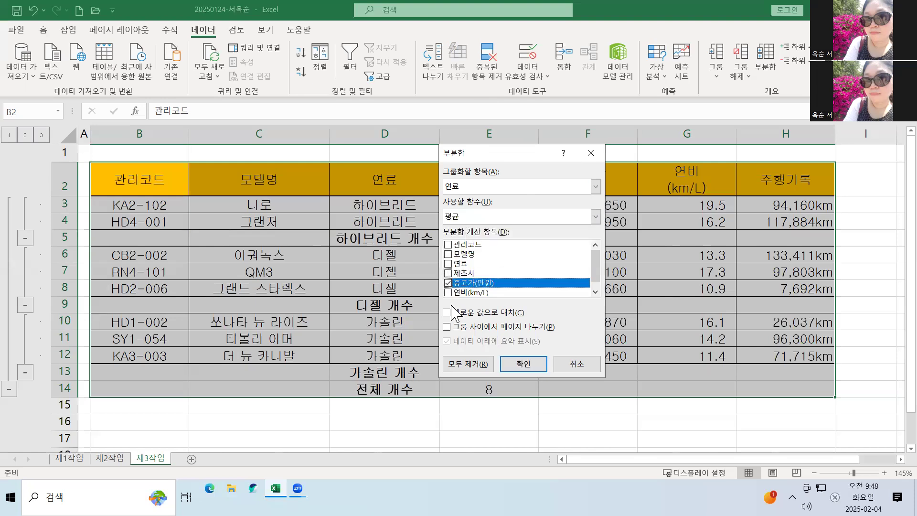
{"action": "scroll", "coordinate": [457, 270], "scroll_direction": "down", "scroll_amount": 1}
{"action": "scroll", "coordinate": [458, 271], "scroll_direction": "up", "scroll_amount": 1}
{"action": "scroll", "coordinate": [456, 248], "scroll_direction": "down", "scroll_amount": 1}
{"action": "scroll", "coordinate": [456, 248], "scroll_direction": "up", "scroll_amount": 1}
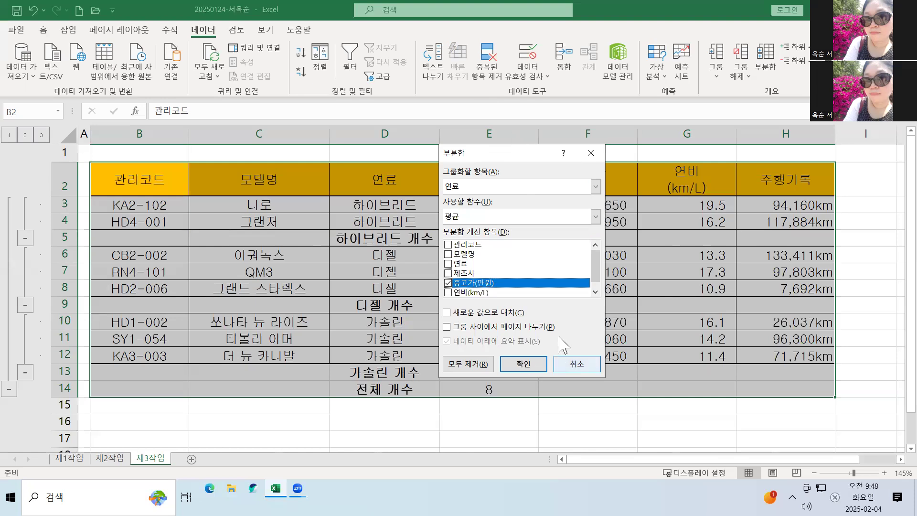
{"action": "left_click", "coordinate": [520, 365]}
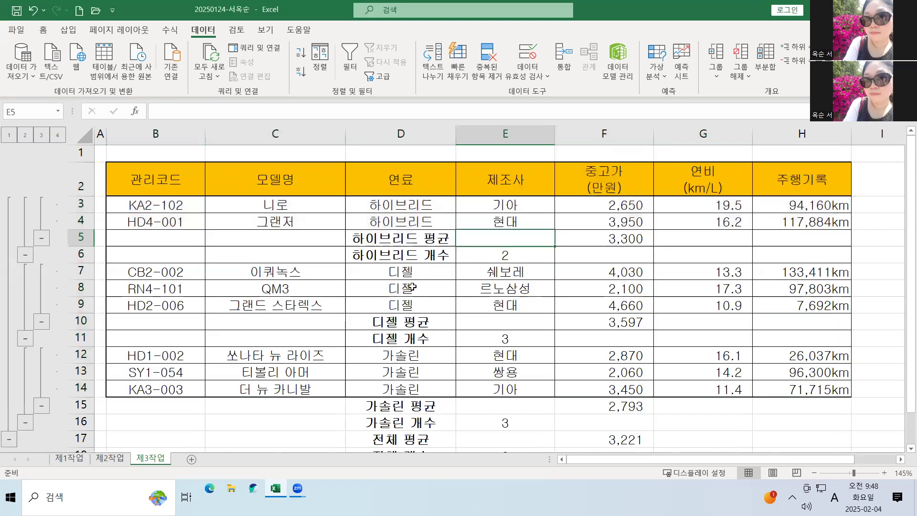
Step: Examine the average and count subtotal rows, going through outline levels 1 to 4 and ending with all rows expanded
{"action": "scroll", "coordinate": [418, 284], "scroll_direction": "down", "scroll_amount": 3}
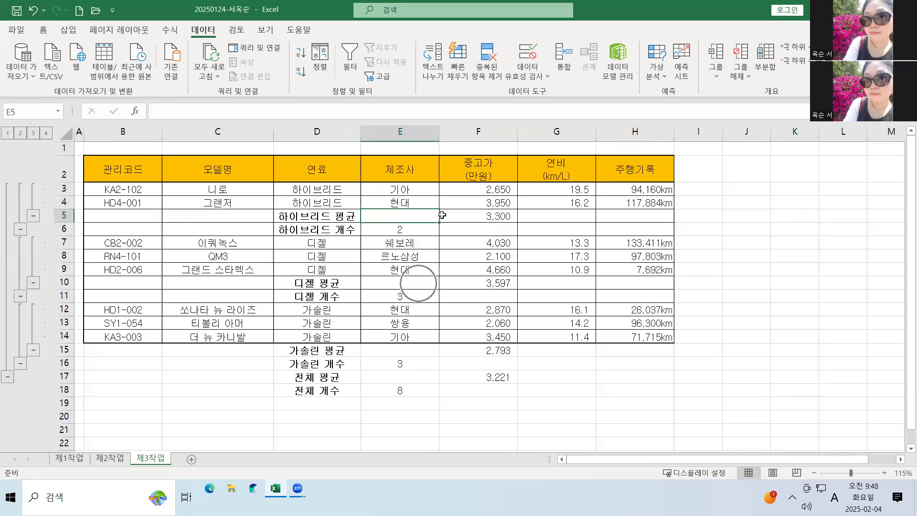
{"action": "left_click", "coordinate": [347, 214]}
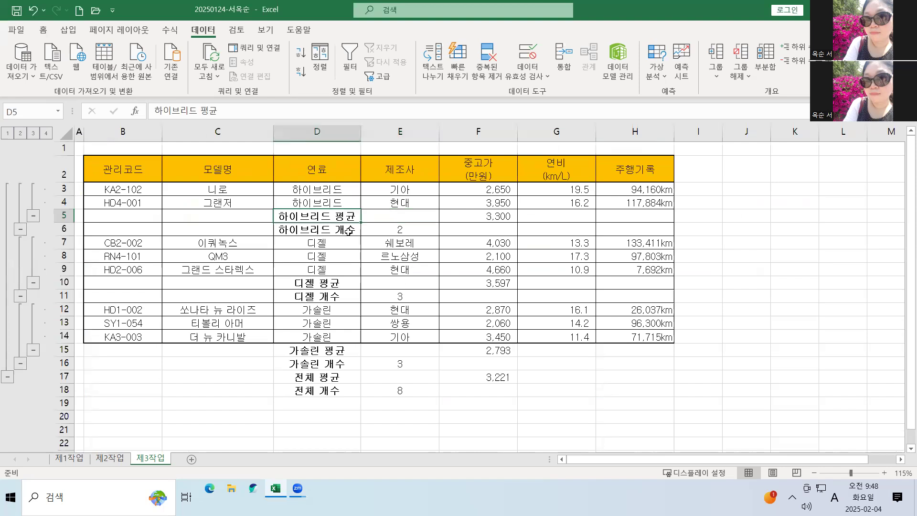
{"action": "key", "text": "Down"}
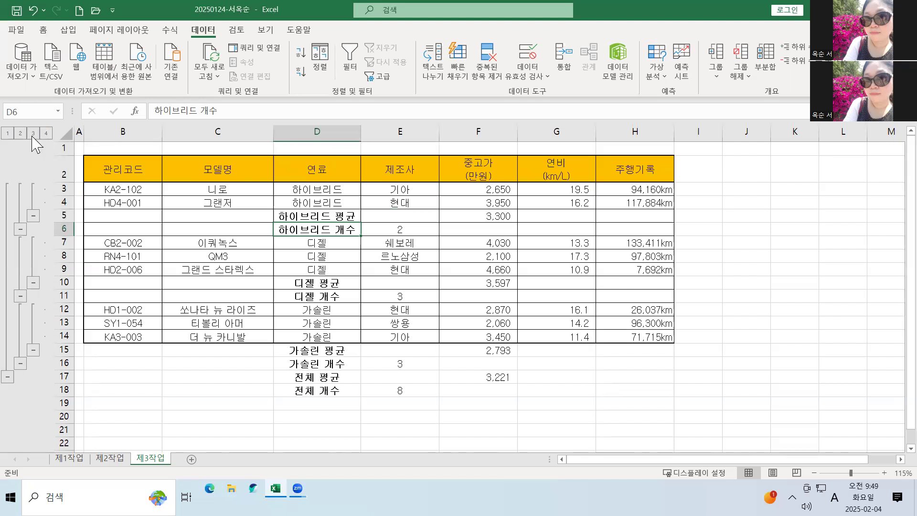
{"action": "left_click", "coordinate": [32, 135]}
{"action": "left_click", "coordinate": [8, 134]}
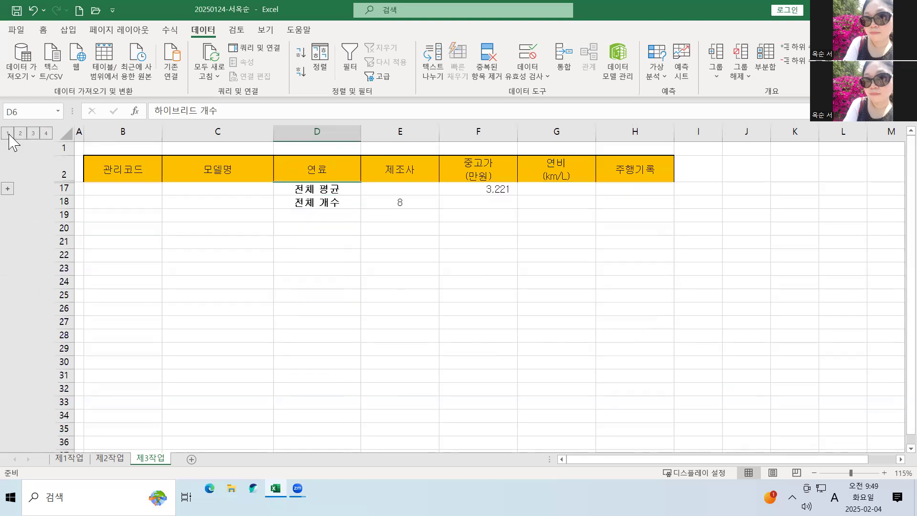
{"action": "left_click", "coordinate": [20, 134]}
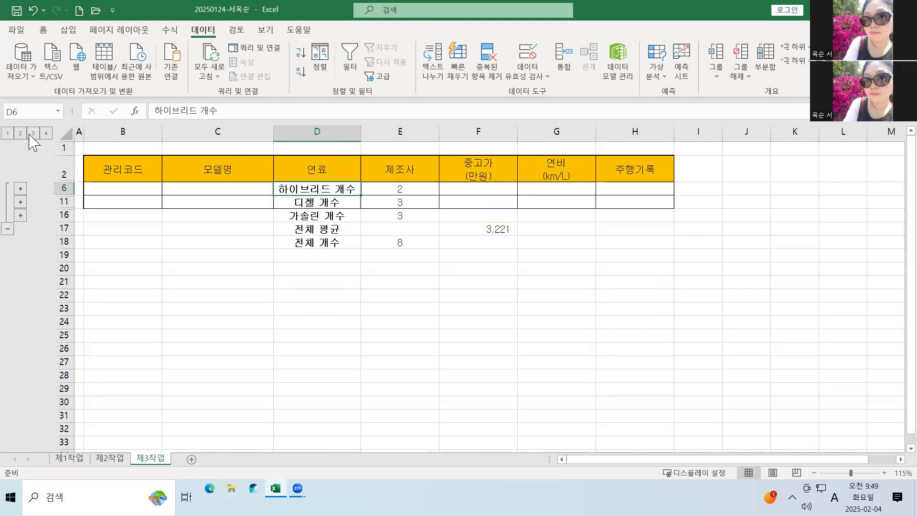
{"action": "left_click", "coordinate": [38, 134]}
{"action": "left_click", "coordinate": [46, 134]}
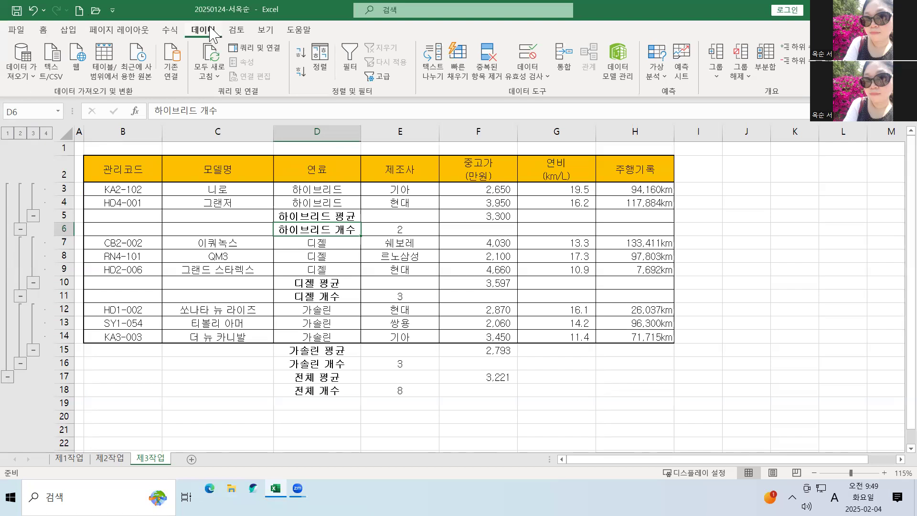
Step: Clear the outline (개요 지우기) from the subtotalled table while keeping the subtotal rows
{"action": "left_click", "coordinate": [732, 70]}
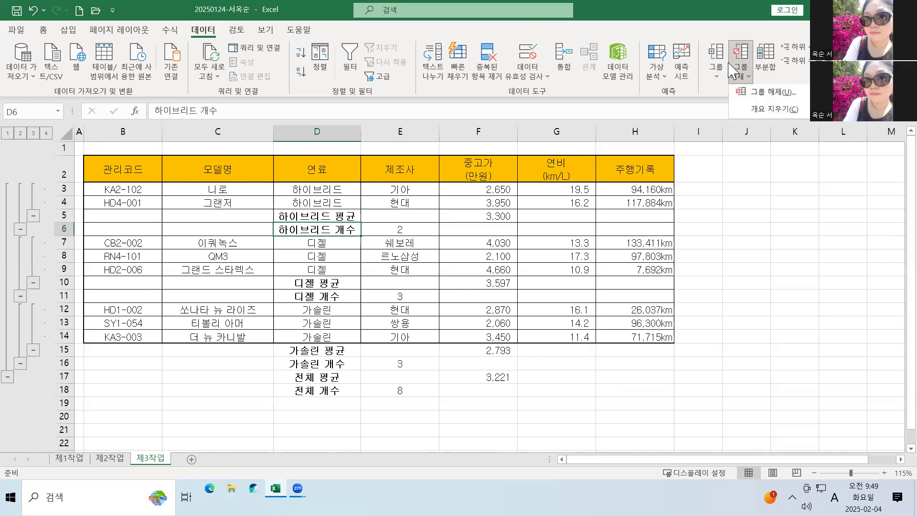
{"action": "left_click", "coordinate": [754, 115]}
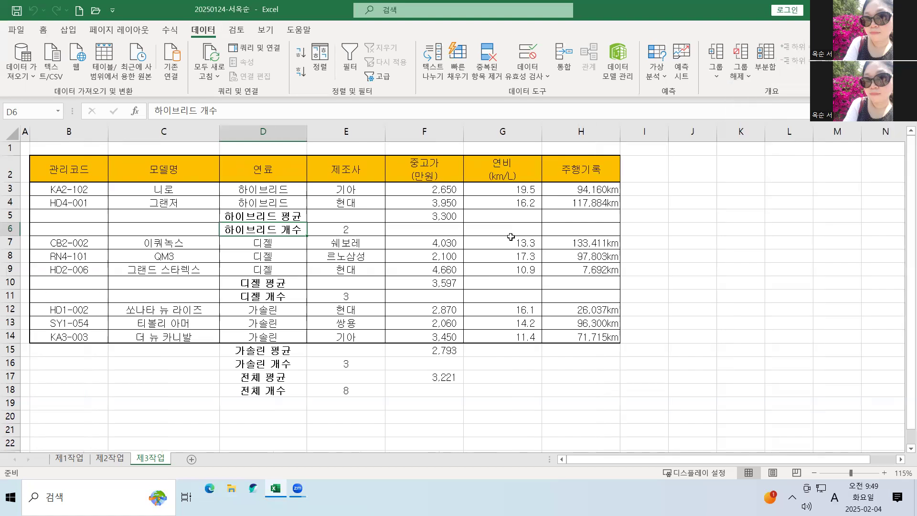
{"action": "left_click", "coordinate": [152, 326]}
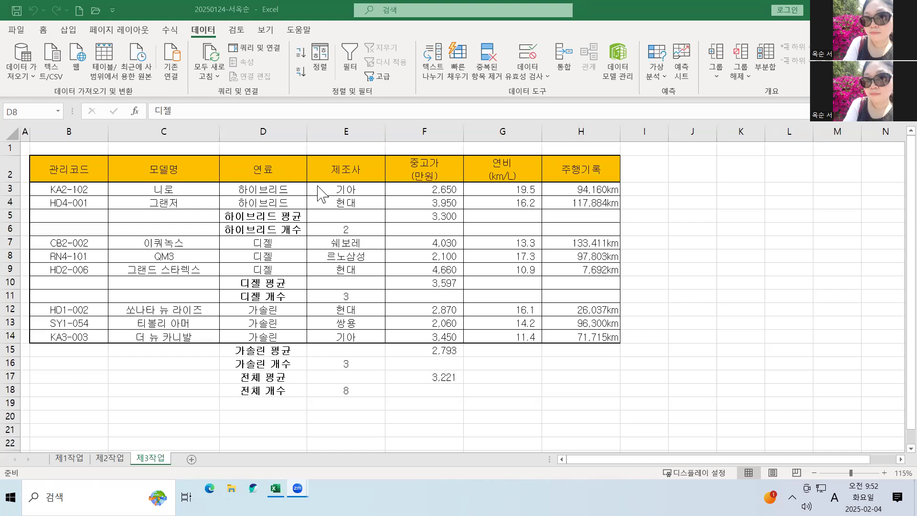
{"action": "left_click", "coordinate": [270, 191]}
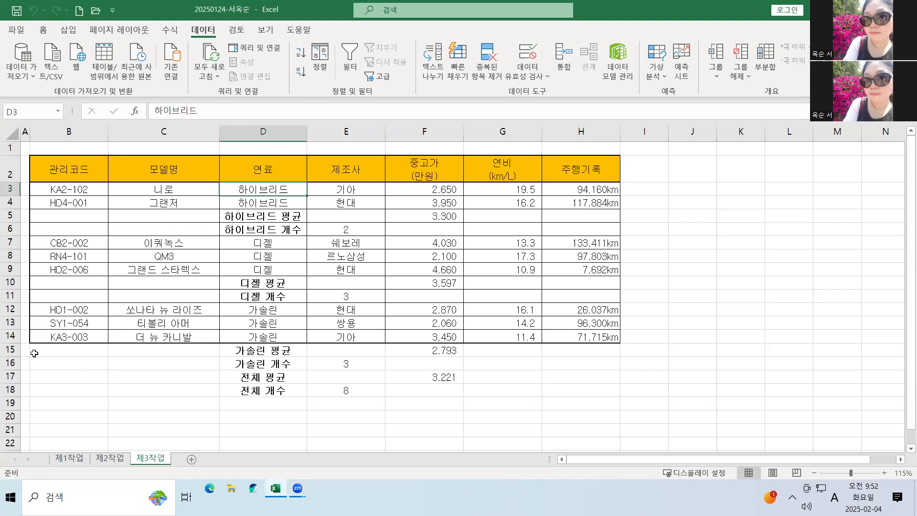
Step: Open sheet 제1작업 and clear the existing range selection over the car table
{"action": "left_click", "coordinate": [70, 459]}
{"action": "left_click", "coordinate": [113, 329]}
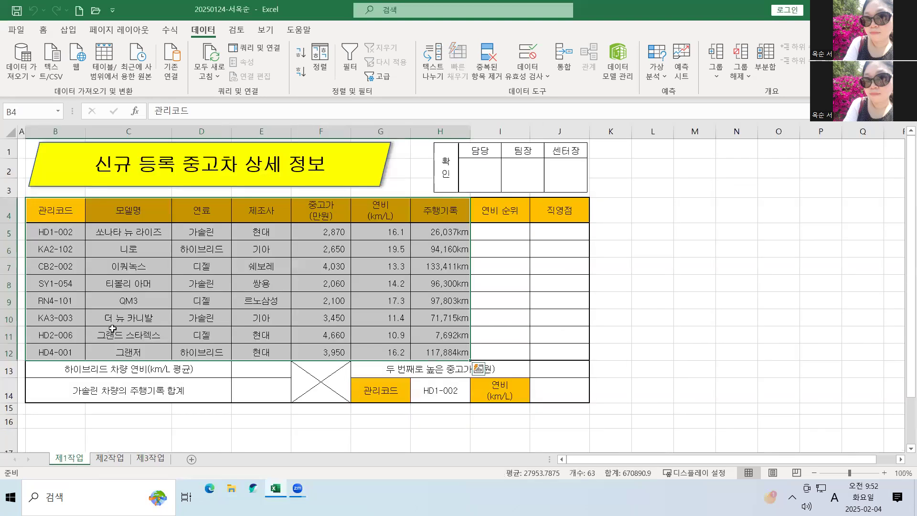
{"action": "left_click", "coordinate": [147, 207]}
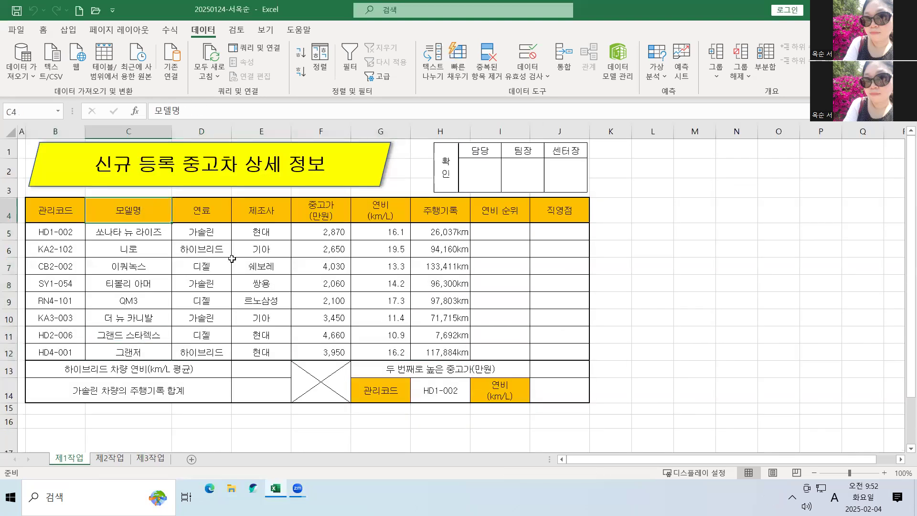
{"action": "left_click", "coordinate": [200, 245]}
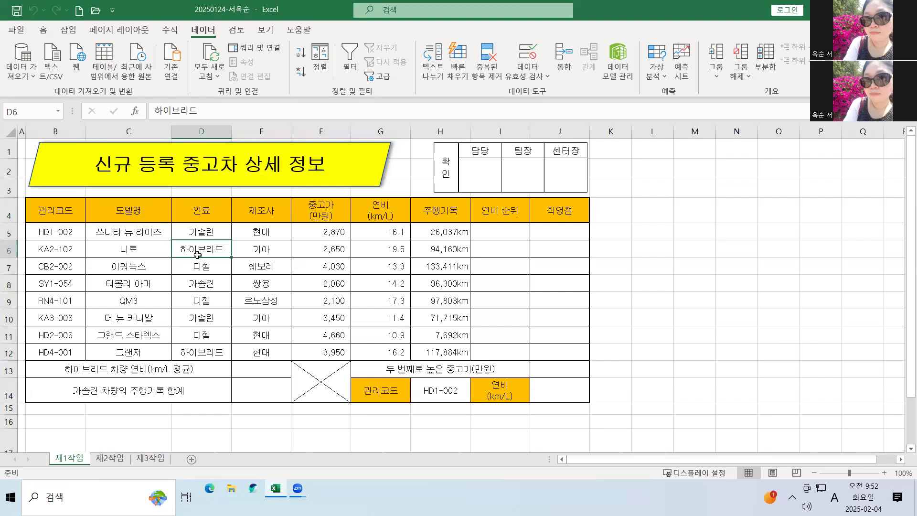
{"action": "left_click", "coordinate": [141, 209]}
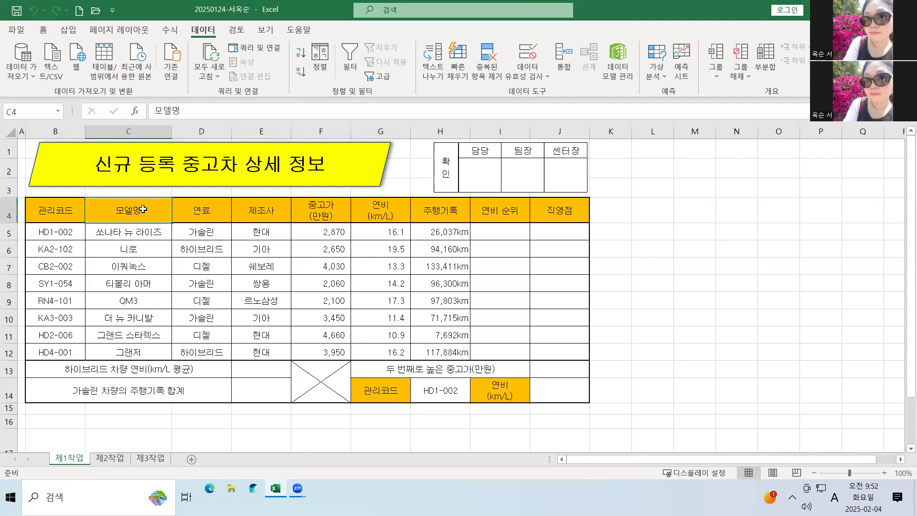
{"action": "left_click", "coordinate": [137, 235], "text": "shift"}
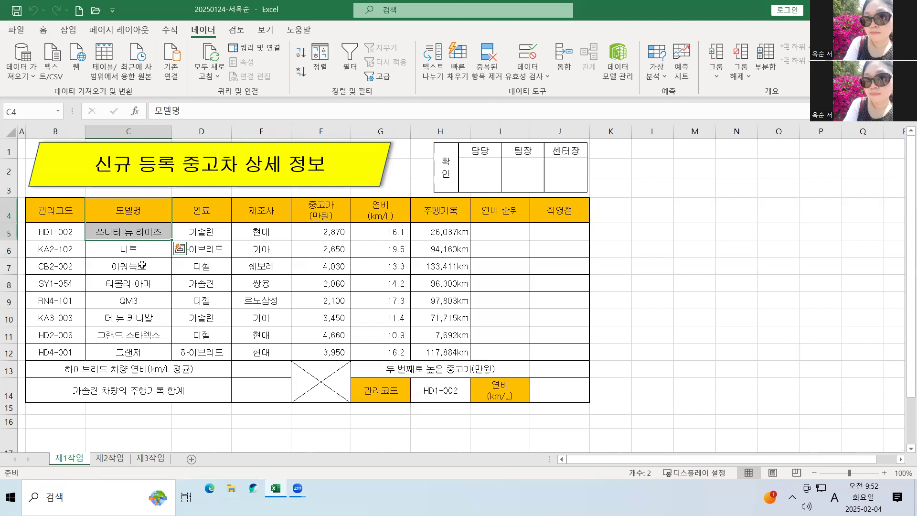
{"action": "left_click_drag", "start_coordinate": [141, 265], "coordinate": [141, 337]}
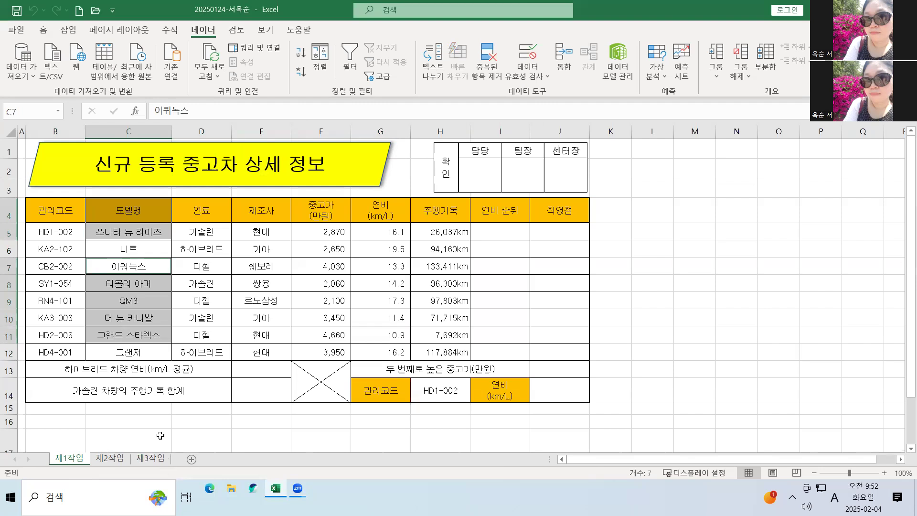
{"action": "left_click", "coordinate": [442, 217], "text": "ctrl"}
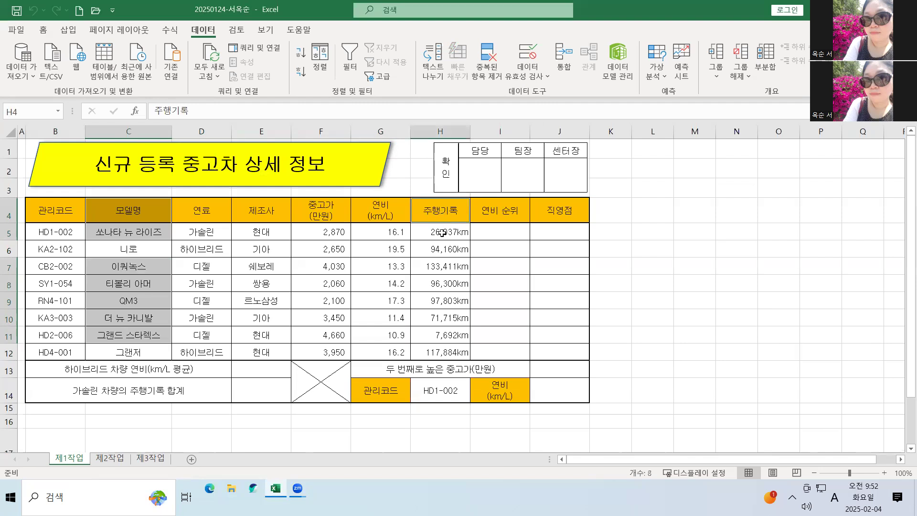
{"action": "left_click", "coordinate": [441, 233], "text": "ctrl"}
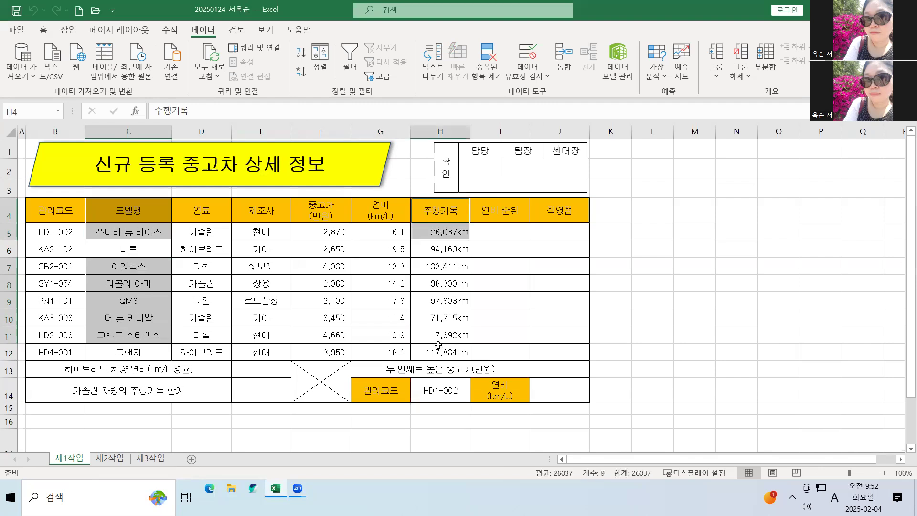
{"action": "left_click_drag", "start_coordinate": [439, 266], "coordinate": [440, 283]}
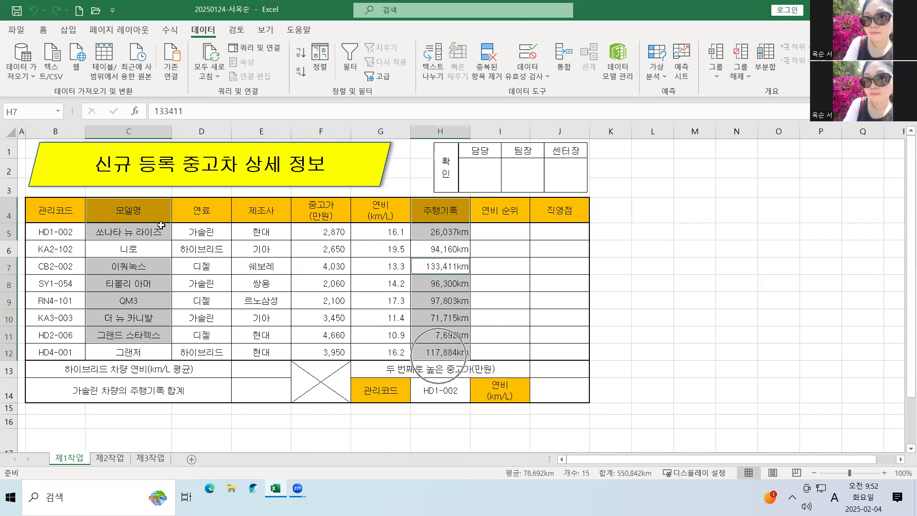
{"action": "left_click", "coordinate": [508, 299]}
Step: Select rows 4–5 and 7–11 of the 모델명, 주행기록 and 연비(km/L) columns as one multi-range selection, excluding the 하이브리드 cars
{"action": "left_click_drag", "start_coordinate": [128, 210], "coordinate": [129, 232]}
{"action": "left_click_drag", "start_coordinate": [146, 267], "coordinate": [148, 333]}
{"action": "left_click_drag", "start_coordinate": [449, 209], "coordinate": [448, 231]}
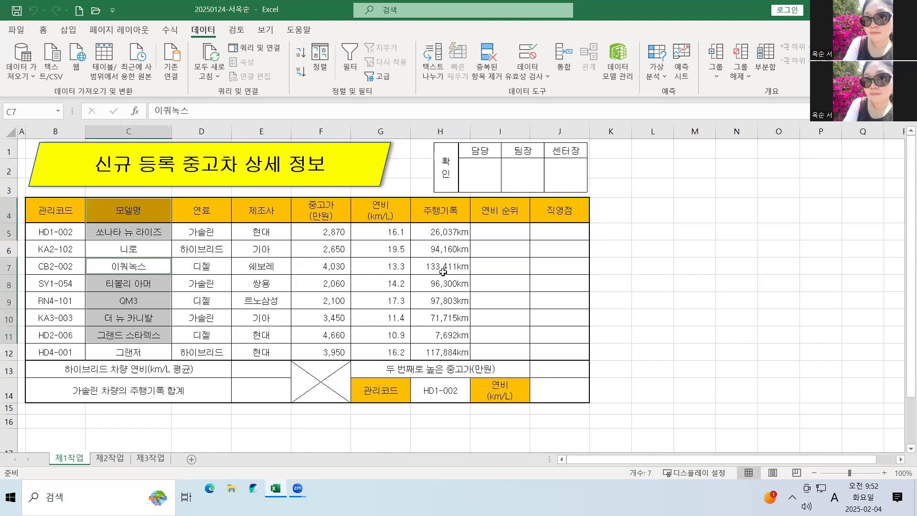
{"action": "left_click_drag", "start_coordinate": [443, 266], "coordinate": [443, 301]}
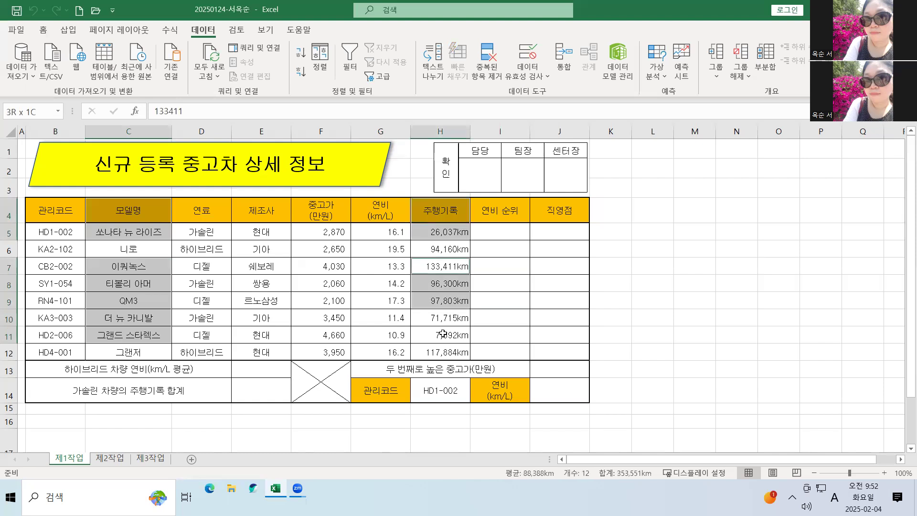
{"action": "left_click_drag", "start_coordinate": [443, 334], "coordinate": [442, 332]}
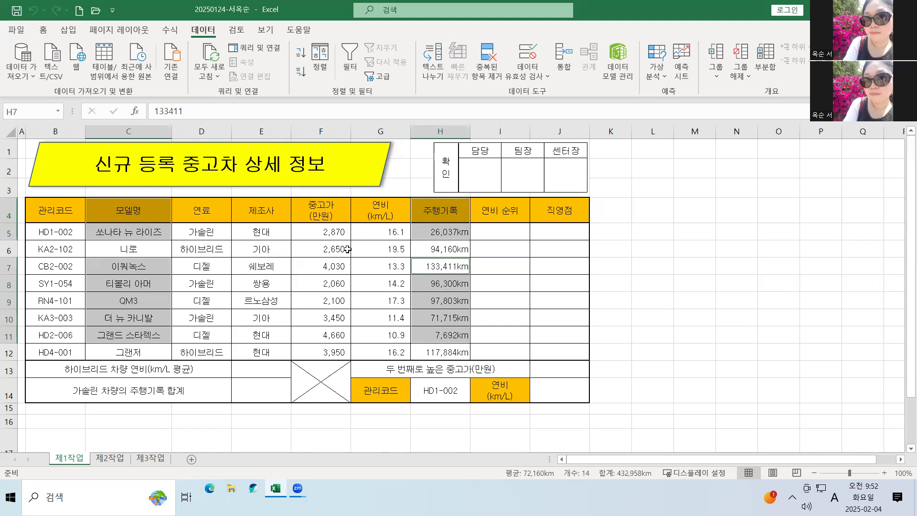
{"action": "left_click_drag", "start_coordinate": [388, 215], "coordinate": [387, 232]}
{"action": "left_click_drag", "start_coordinate": [380, 266], "coordinate": [381, 335], "text": "ctrl"}
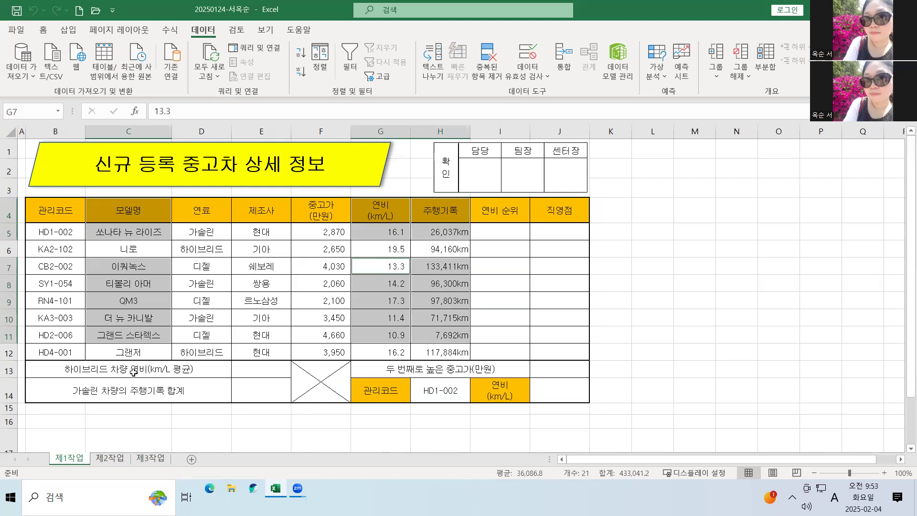
Step: Insert a 2-D clustered column chart from the selected data
{"action": "left_click", "coordinate": [64, 34]}
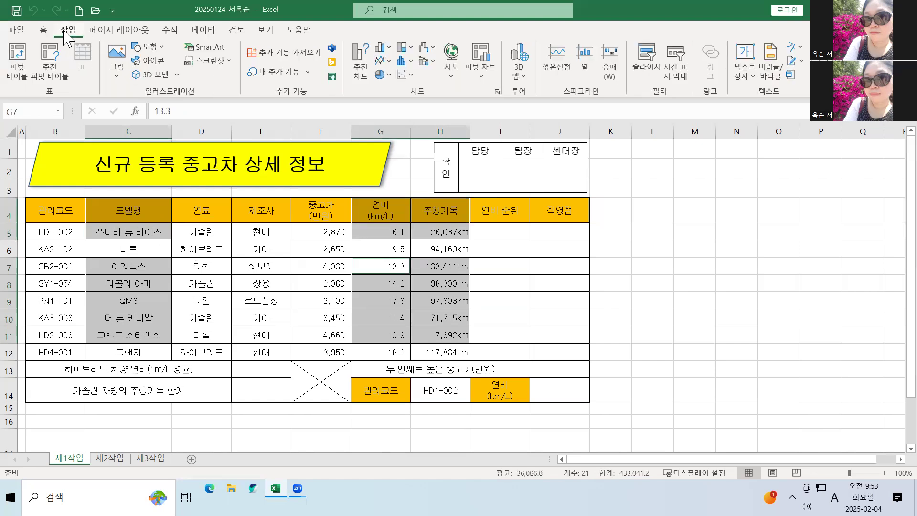
{"action": "left_click", "coordinate": [382, 47]}
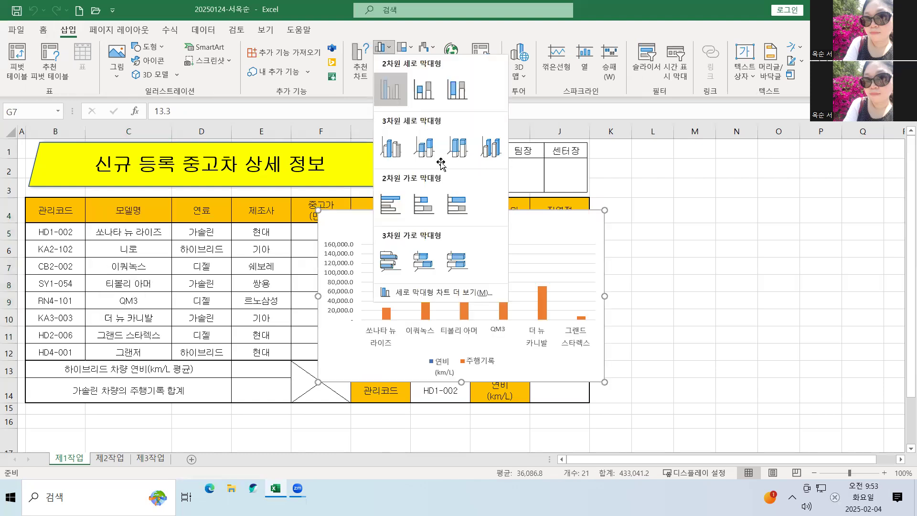
{"action": "left_click", "coordinate": [389, 91]}
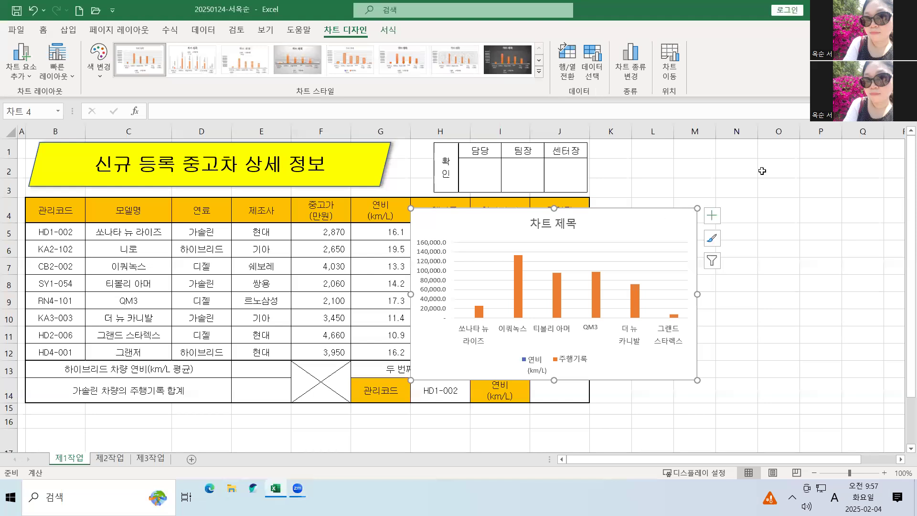
Step: Move the chart to a new sheet named 제4작업
{"action": "left_click", "coordinate": [761, 171]}
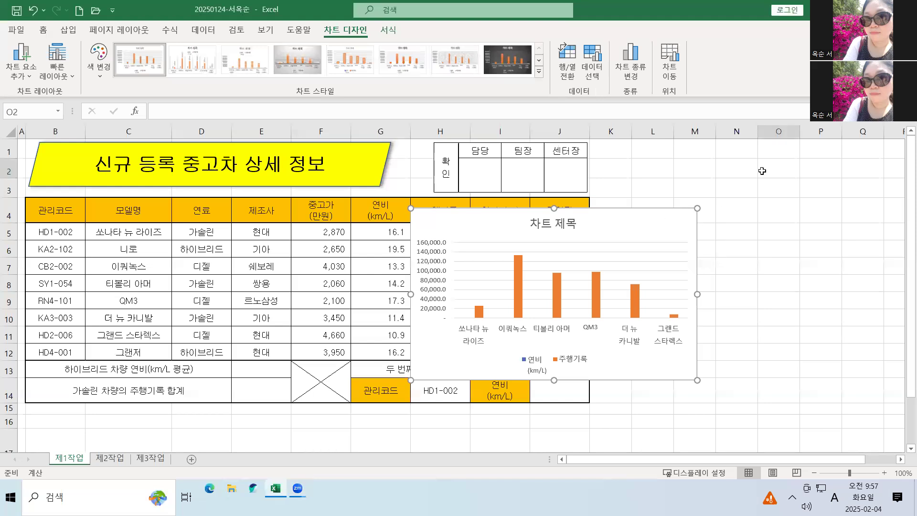
{"action": "left_click", "coordinate": [631, 231]}
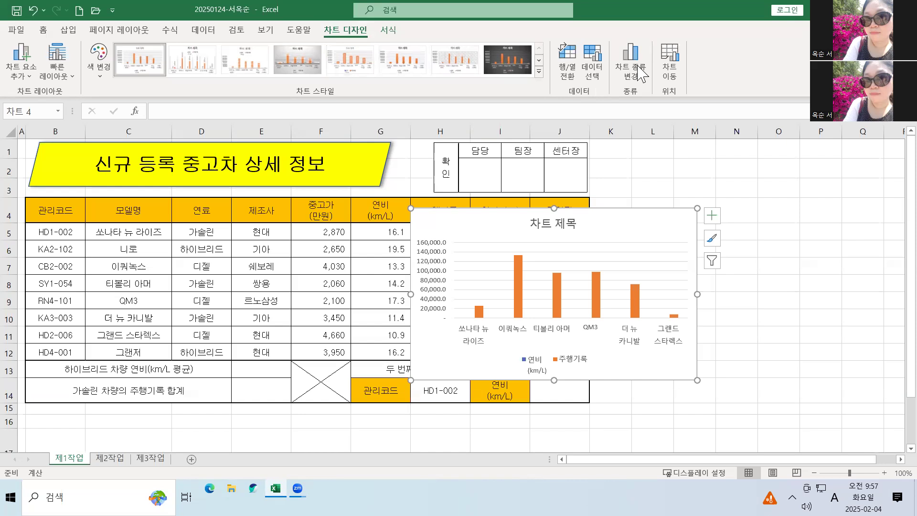
{"action": "left_click", "coordinate": [669, 61]}
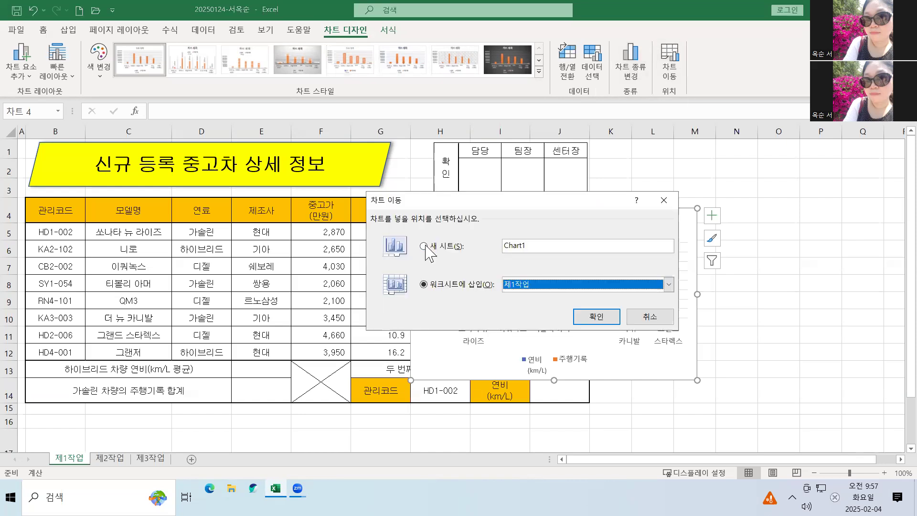
{"action": "left_click", "coordinate": [424, 246]}
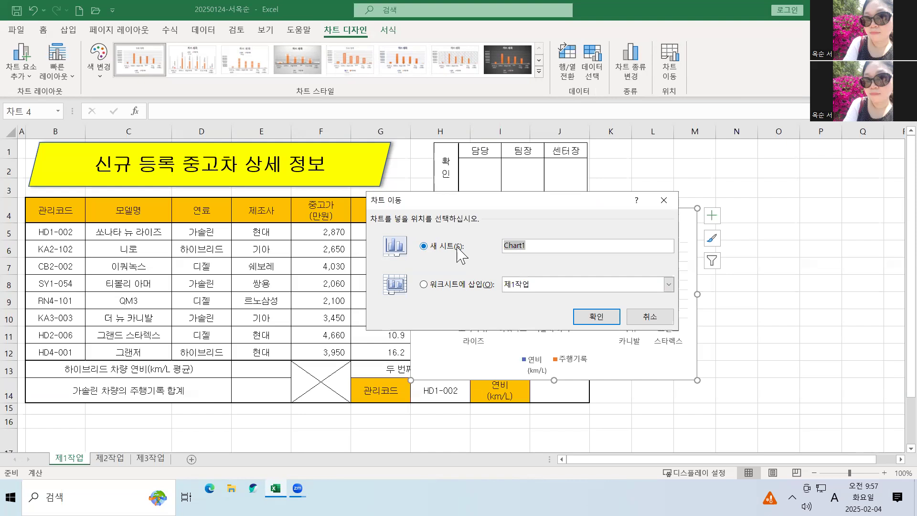
{"action": "type", "text": "wp"}
{"action": "key", "text": "BackSpace"}
{"action": "key", "text": "BackSpace"}
{"action": "key", "text": "Hangul"}
{"action": "type", "text": "제"}
{"action": "type", "text": "4ㅈ"}
{"action": "type", "text": "작업"}
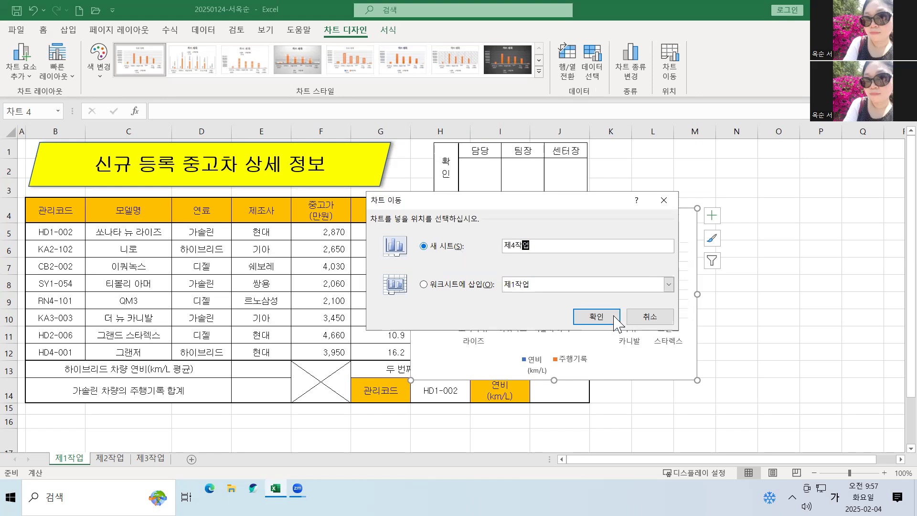
{"action": "left_click", "coordinate": [597, 317]}
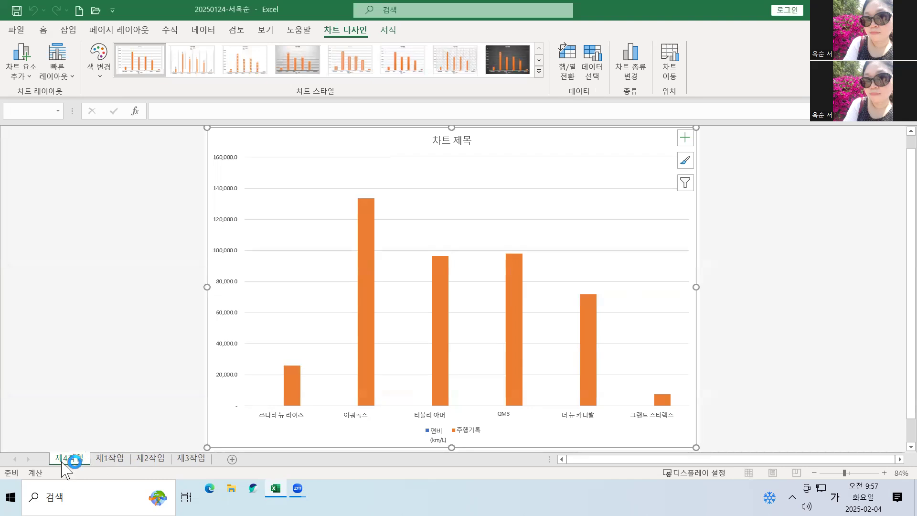
Step: Reorder the sheets so that 제4작업 comes after 제3작업
{"action": "key", "text": "ctrl+Page_Down"}
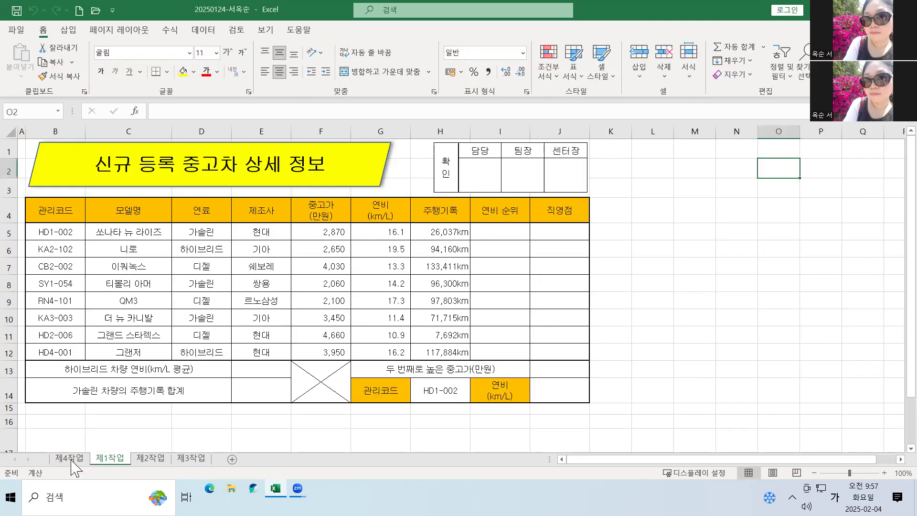
{"action": "left_click", "coordinate": [71, 460]}
{"action": "left_click_drag", "start_coordinate": [146, 434], "coordinate": [196, 465]}
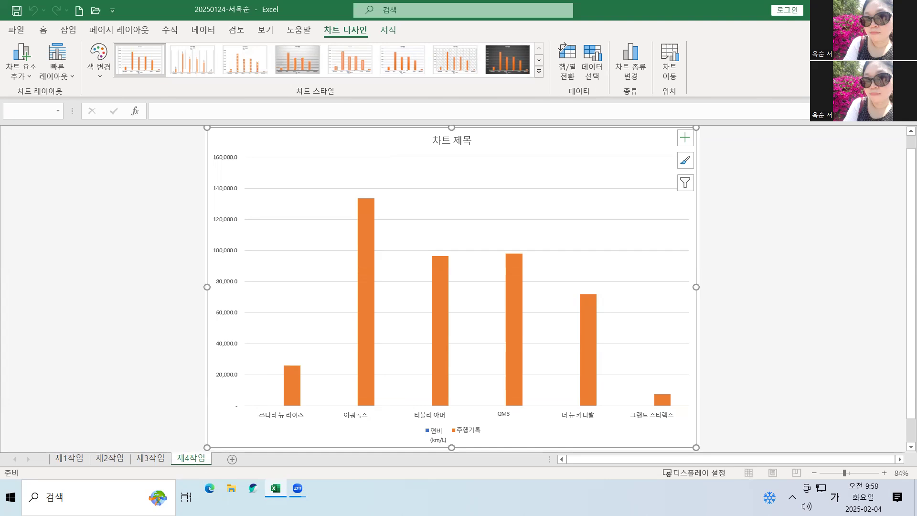
Step: Apply the third quick layout and chart style 스타일 1 to the chart on sheet 제4작업
{"action": "left_click", "coordinate": [766, 260]}
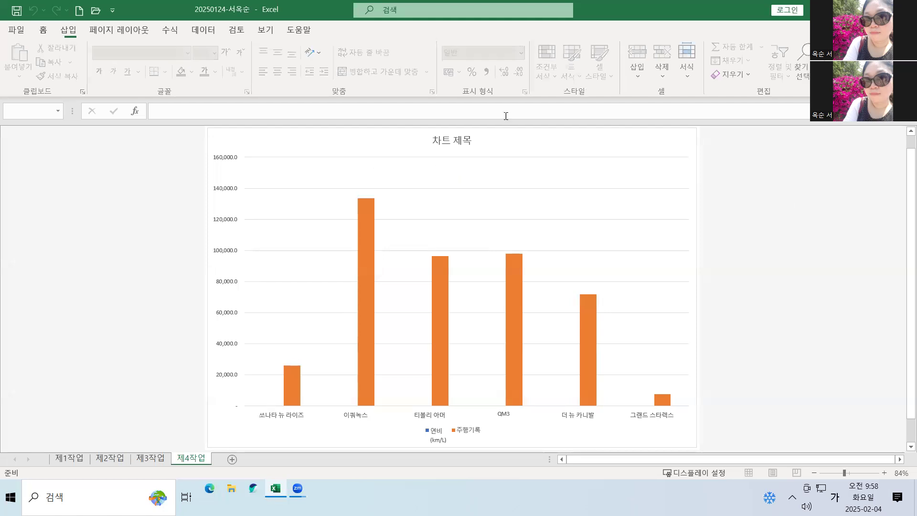
{"action": "left_click", "coordinate": [409, 130]}
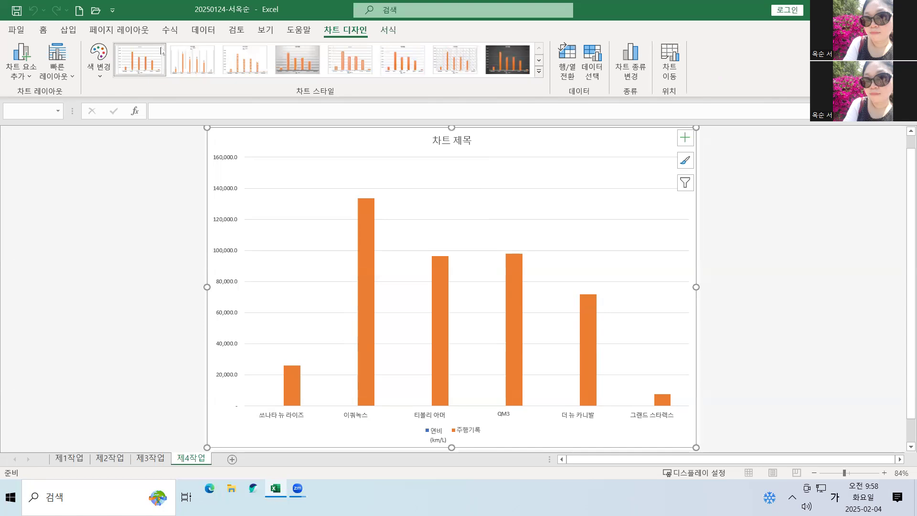
{"action": "left_click", "coordinate": [69, 79]}
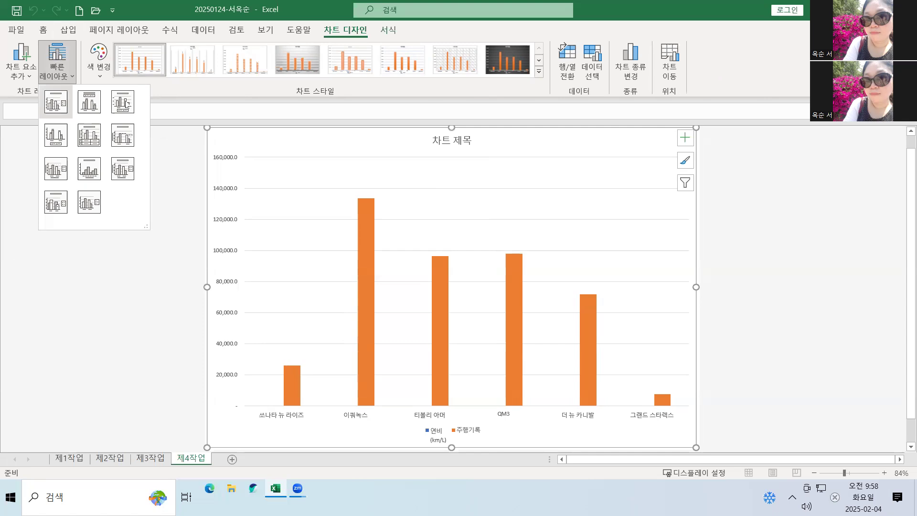
{"action": "left_click", "coordinate": [128, 105]}
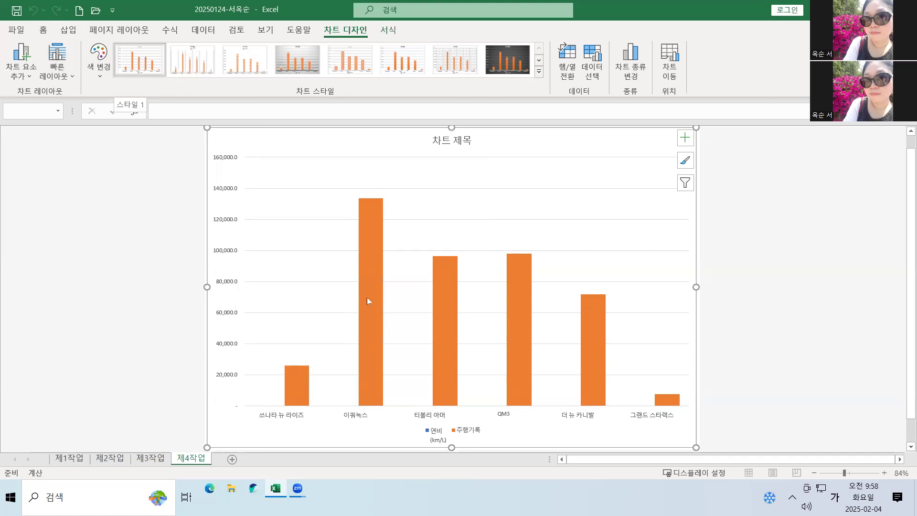
{"action": "left_click", "coordinate": [138, 62]}
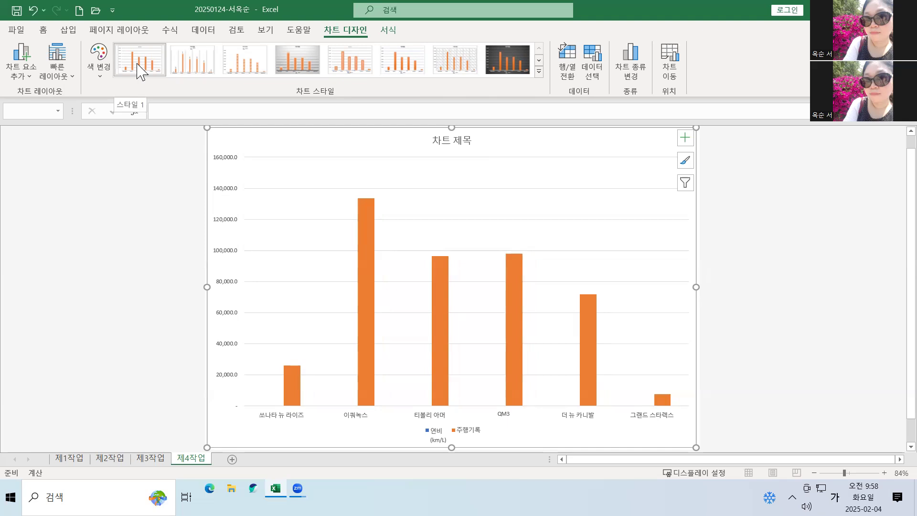
{"action": "left_click", "coordinate": [138, 64]}
{"action": "left_click", "coordinate": [151, 64]}
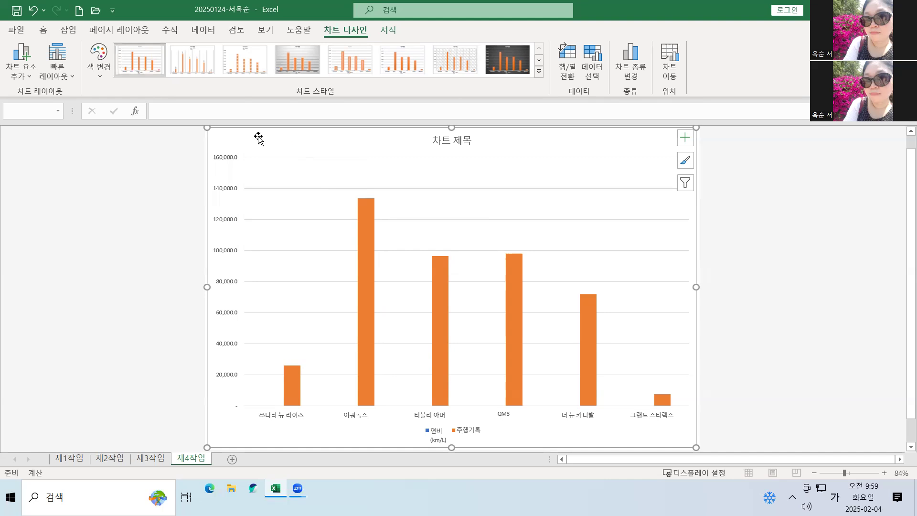
Step: Set the whole chart's font to 굴림 and its size to 11
{"action": "left_click", "coordinate": [43, 31]}
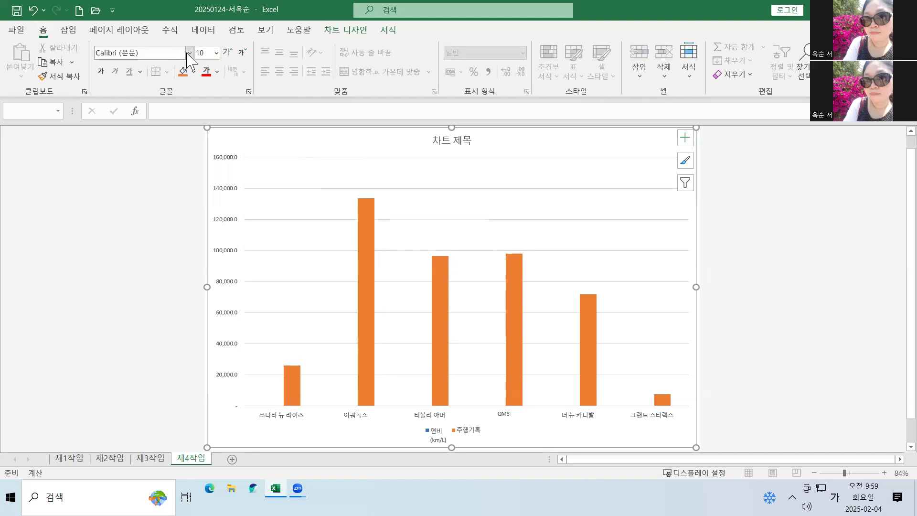
{"action": "left_click", "coordinate": [151, 53]}
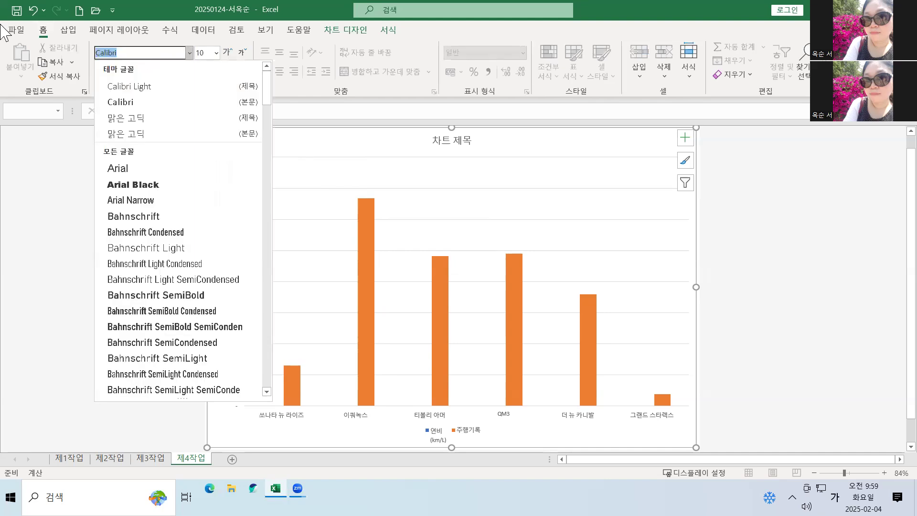
{"action": "type", "text": "ㄱ"}
{"action": "type", "text": "굴림"}
{"action": "key", "text": "Return"}
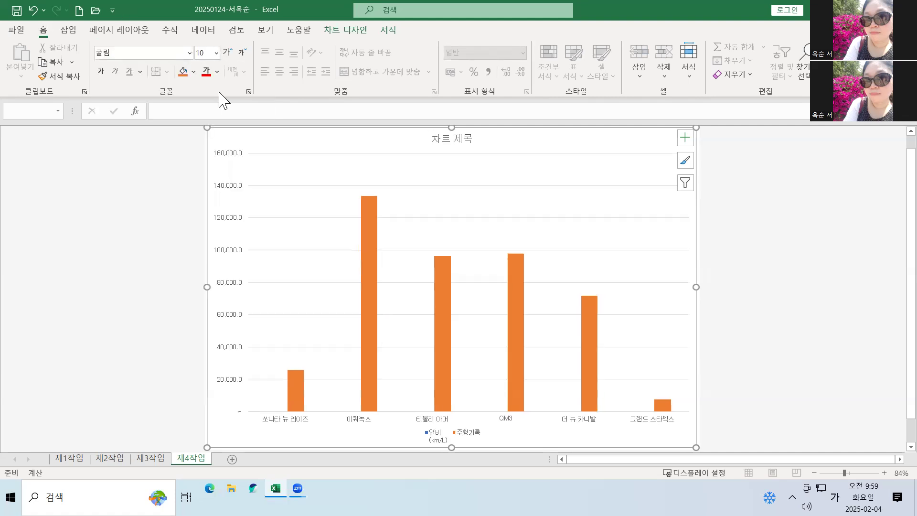
{"action": "left_click", "coordinate": [216, 53]}
{"action": "left_click", "coordinate": [212, 126]}
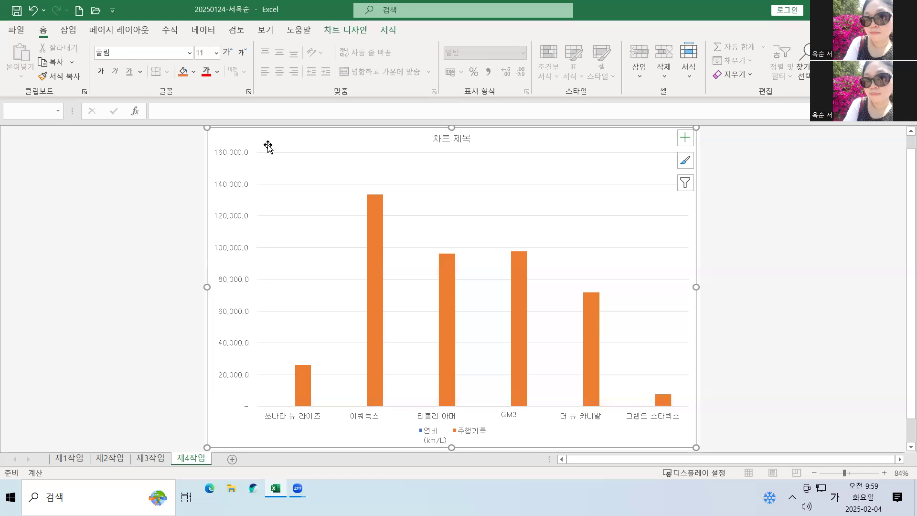
Step: Fill the chart area with the 분홍 박엽지 texture
{"action": "right_click", "coordinate": [352, 136]}
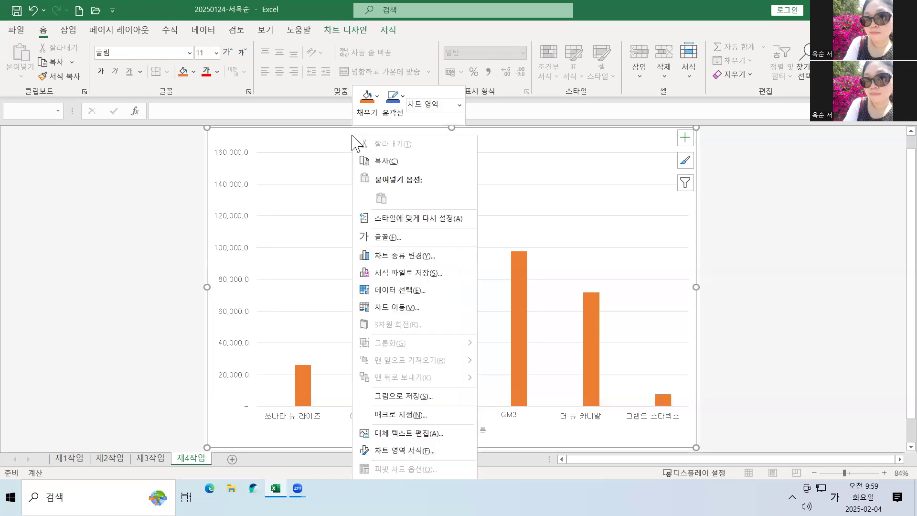
{"action": "left_click", "coordinate": [377, 97]}
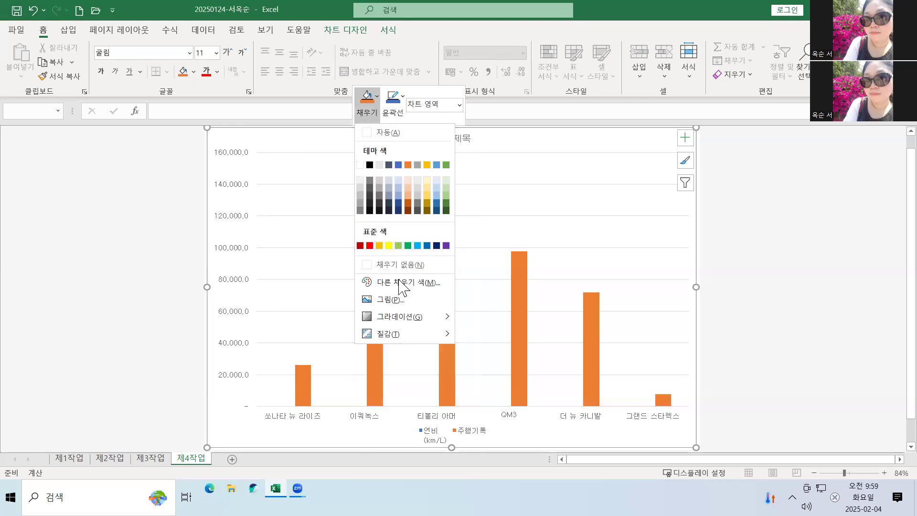
{"action": "mouse_move", "coordinate": [405, 337]}
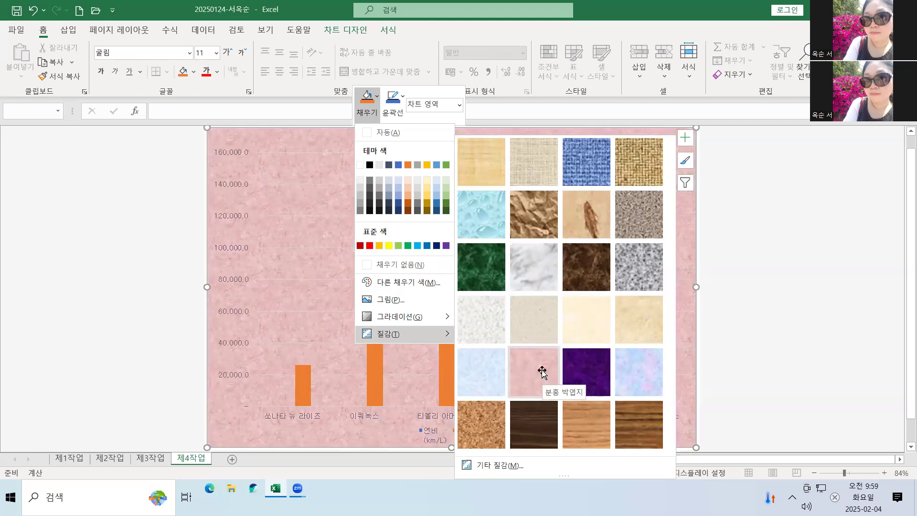
{"action": "left_click", "coordinate": [543, 369]}
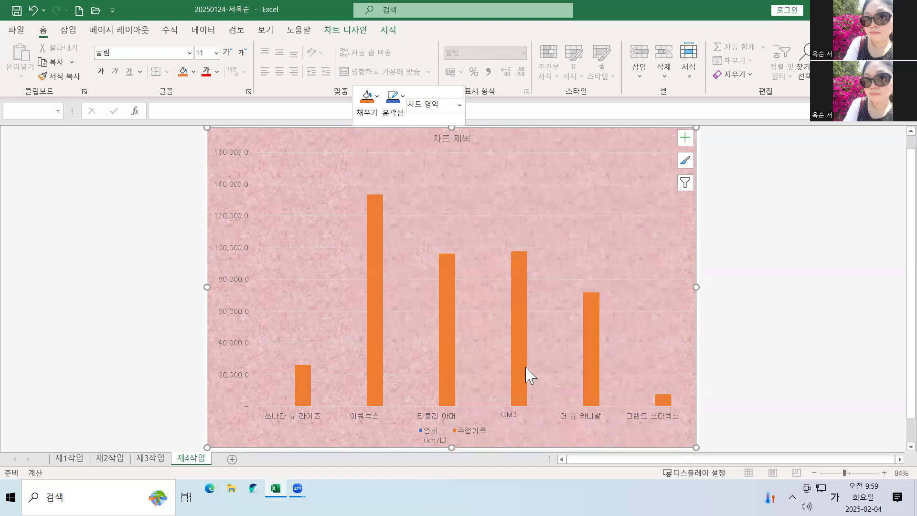
Step: Fill the chart's plot area with 흰색, 배경 1 and deselect the chart
{"action": "mouse_move", "coordinate": [526, 375]}
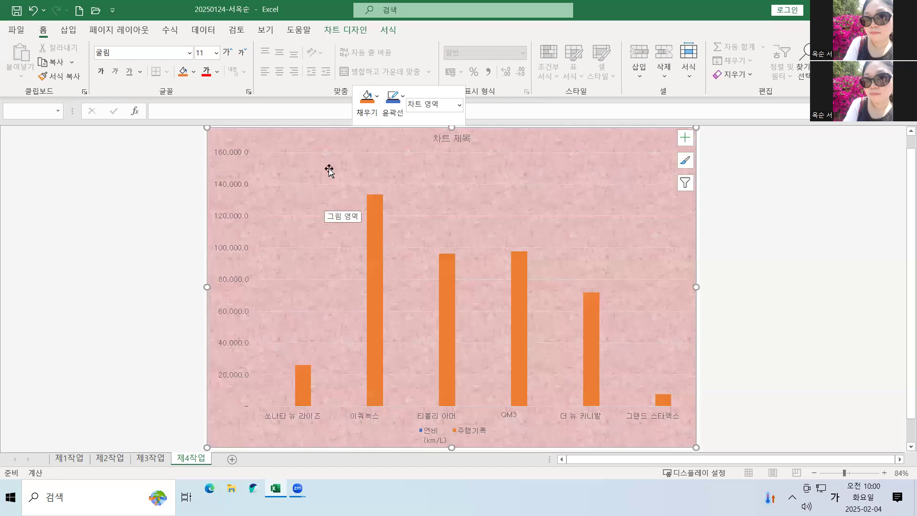
{"action": "left_click", "coordinate": [338, 203]}
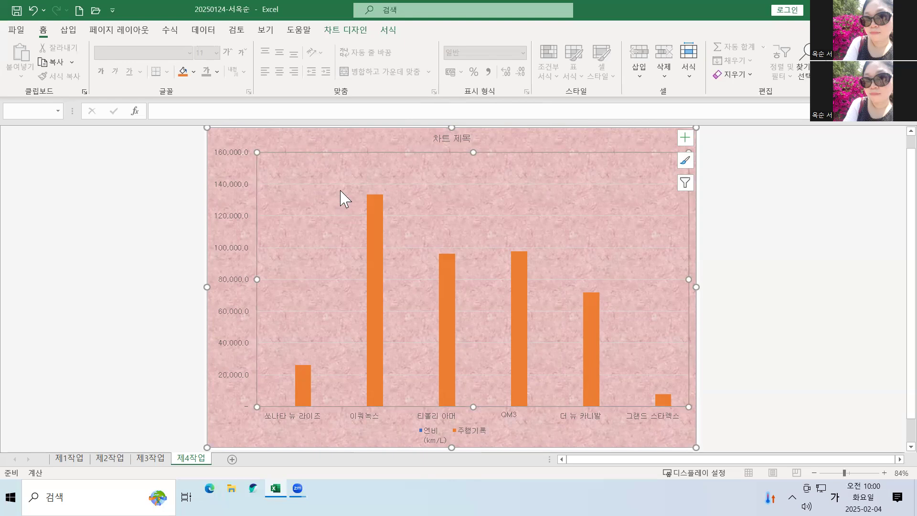
{"action": "right_click", "coordinate": [339, 200]}
{"action": "left_click", "coordinate": [365, 163]}
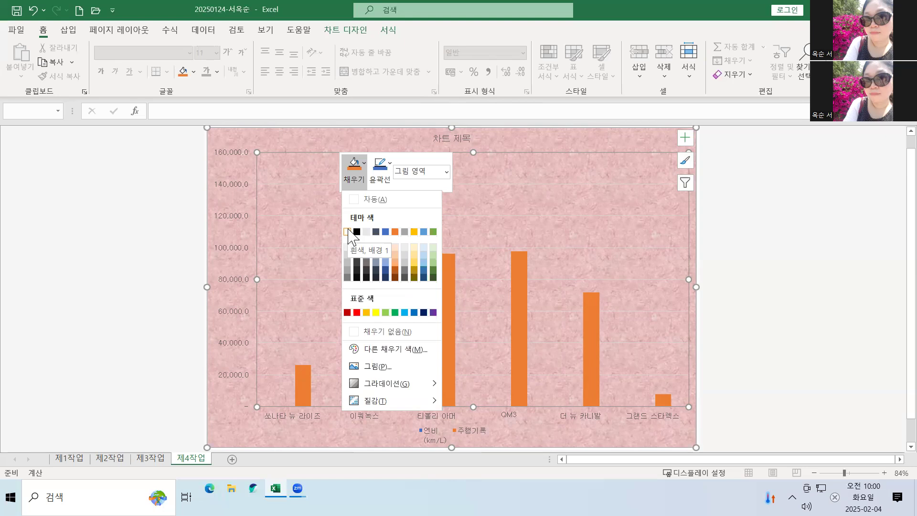
{"action": "left_click", "coordinate": [346, 232]}
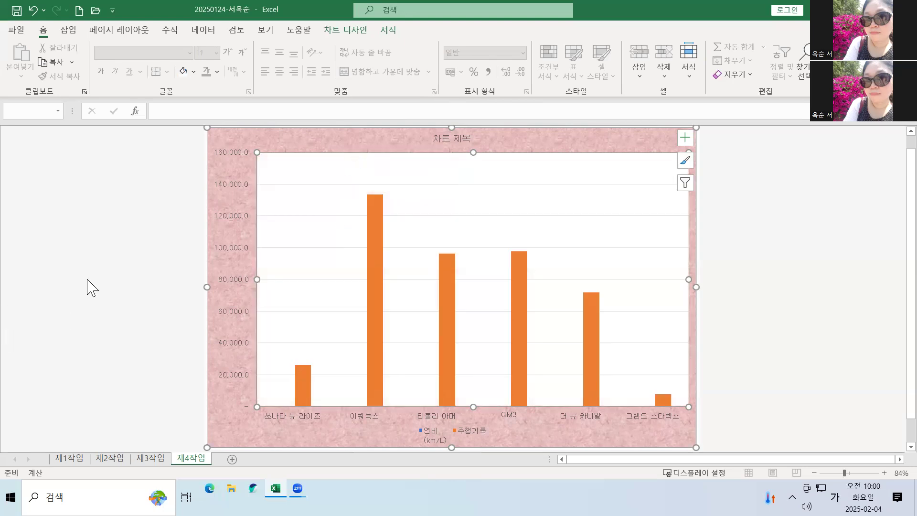
{"action": "key", "text": "Escape"}
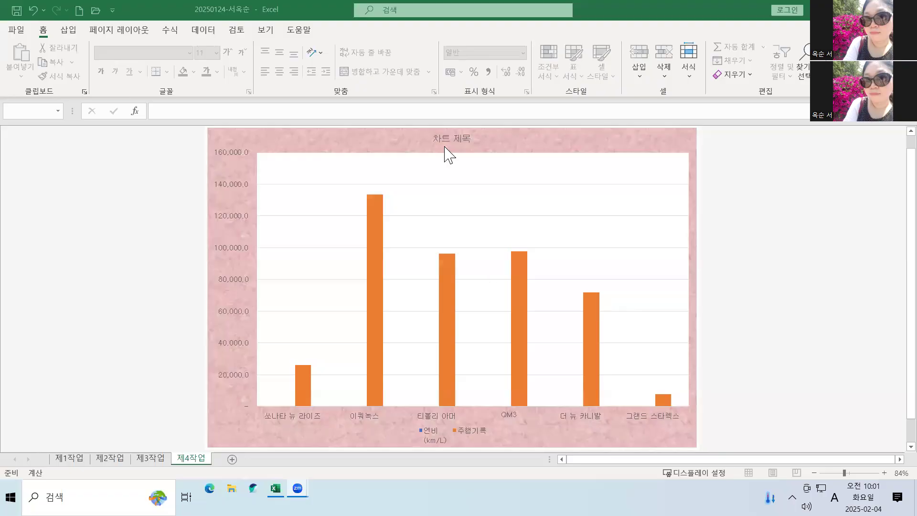
Step: Set the chart title's font size to 20 and make it bold
{"action": "left_click", "coordinate": [444, 142]}
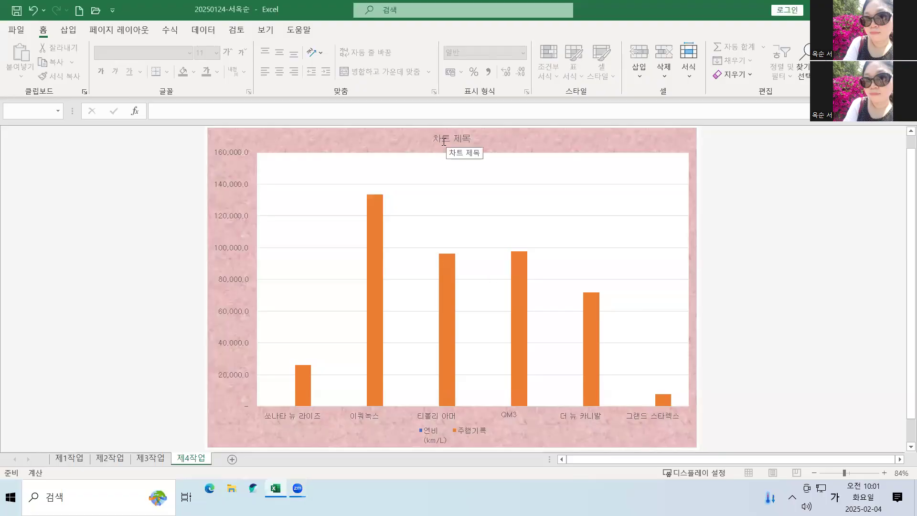
{"action": "left_click", "coordinate": [444, 141]}
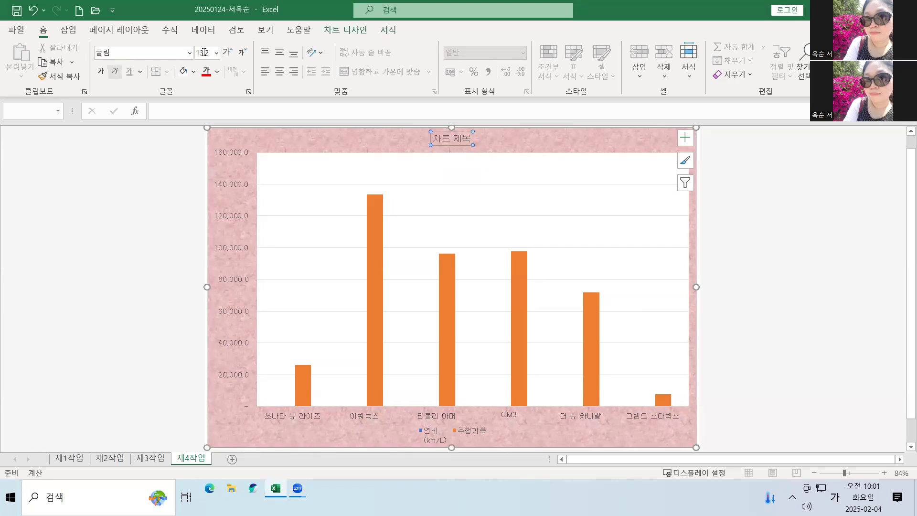
{"action": "left_click", "coordinate": [219, 53]}
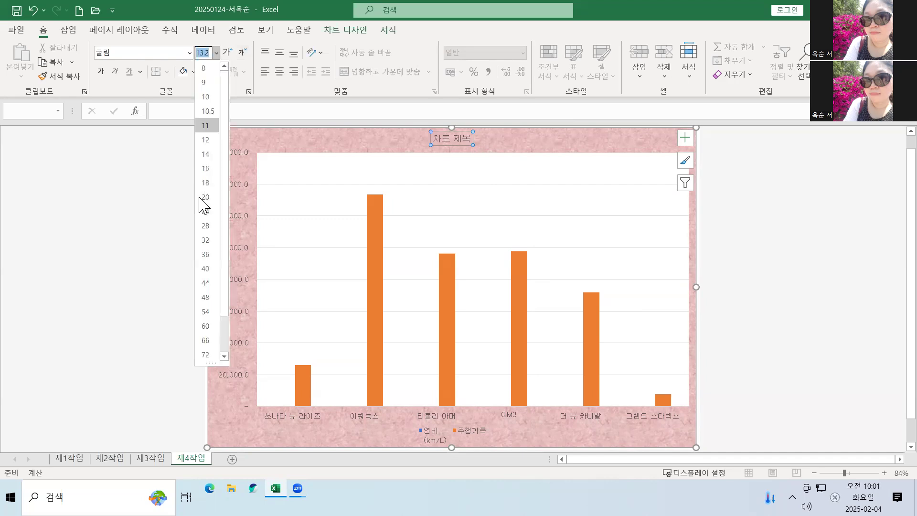
{"action": "left_click", "coordinate": [201, 199]}
{"action": "left_click", "coordinate": [101, 71]}
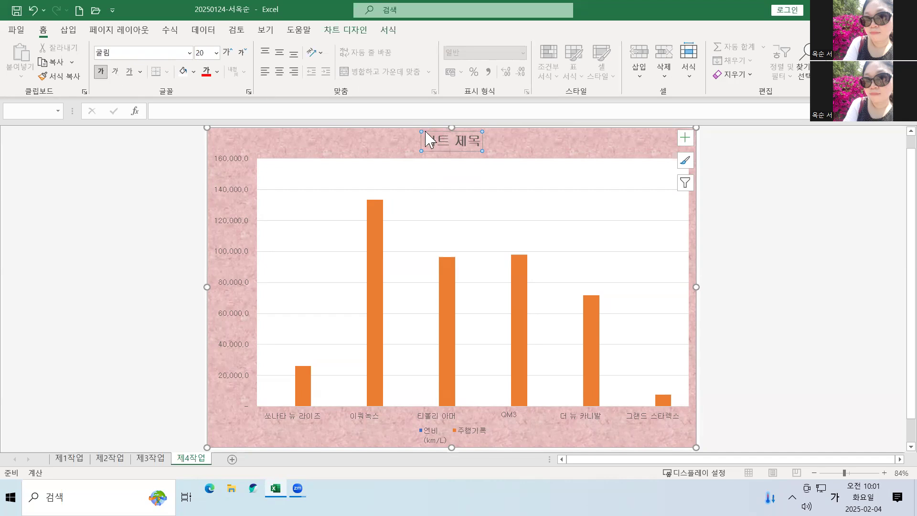
Step: Give the chart title a white fill and a black outline
{"action": "right_click", "coordinate": [435, 134]}
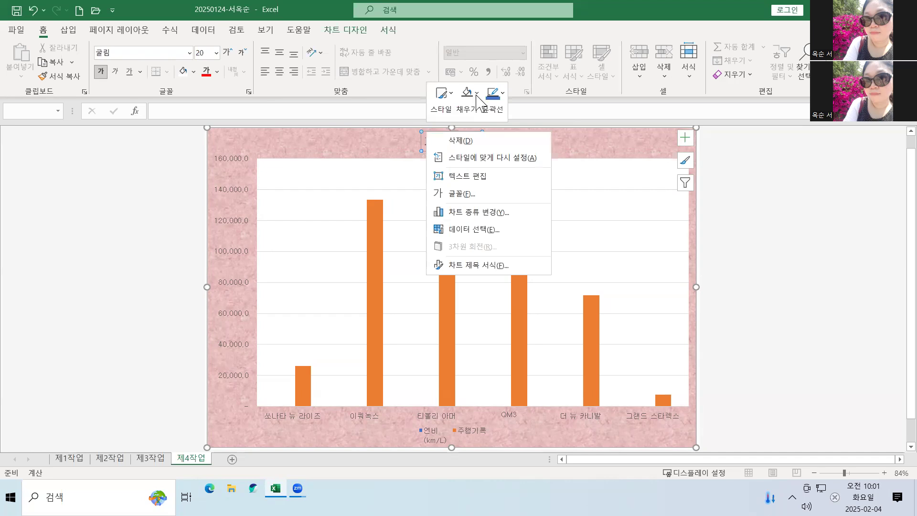
{"action": "left_click", "coordinate": [467, 98]}
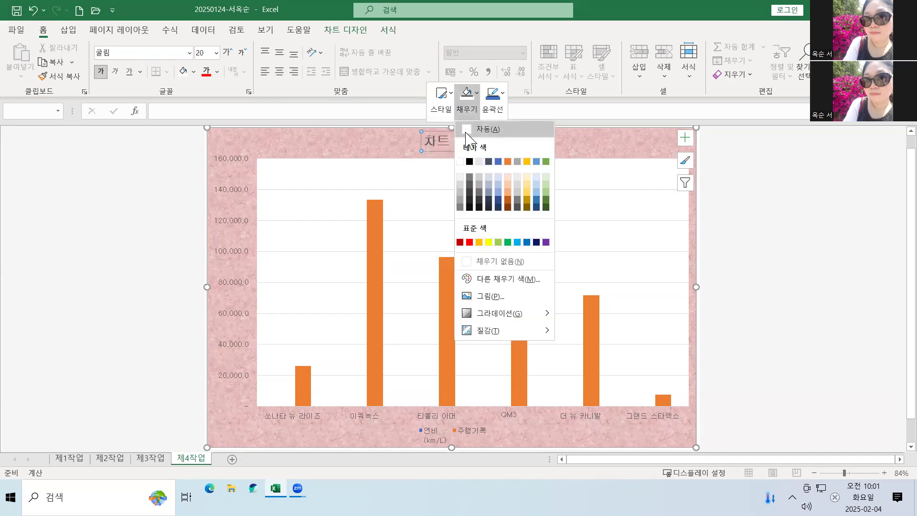
{"action": "left_click", "coordinate": [494, 98]}
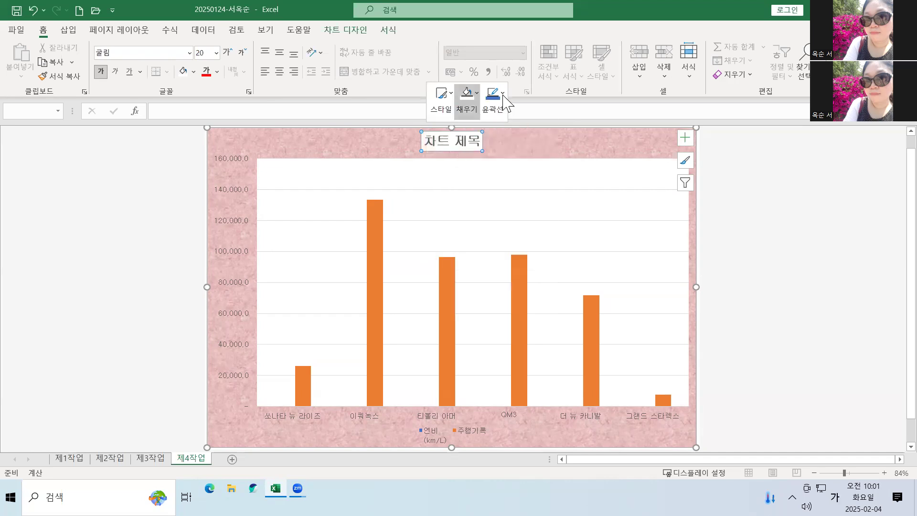
{"action": "left_click", "coordinate": [494, 98]}
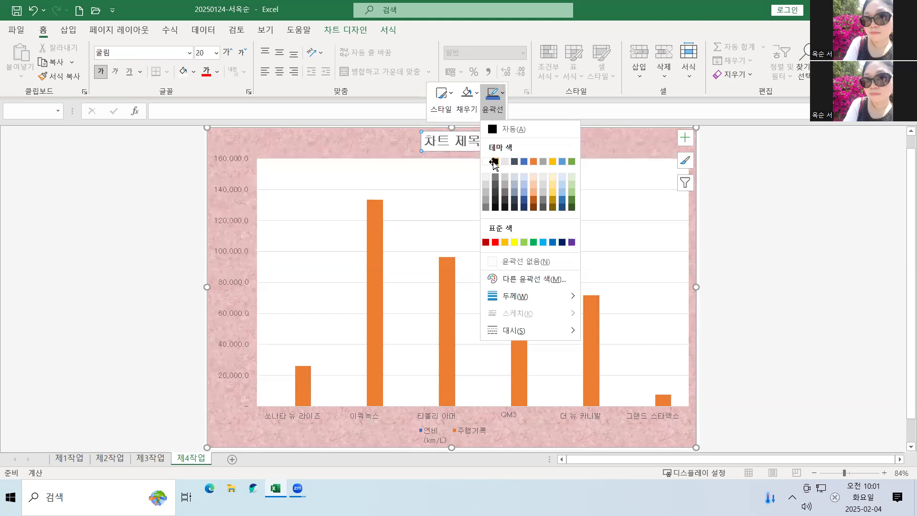
{"action": "left_click", "coordinate": [495, 162]}
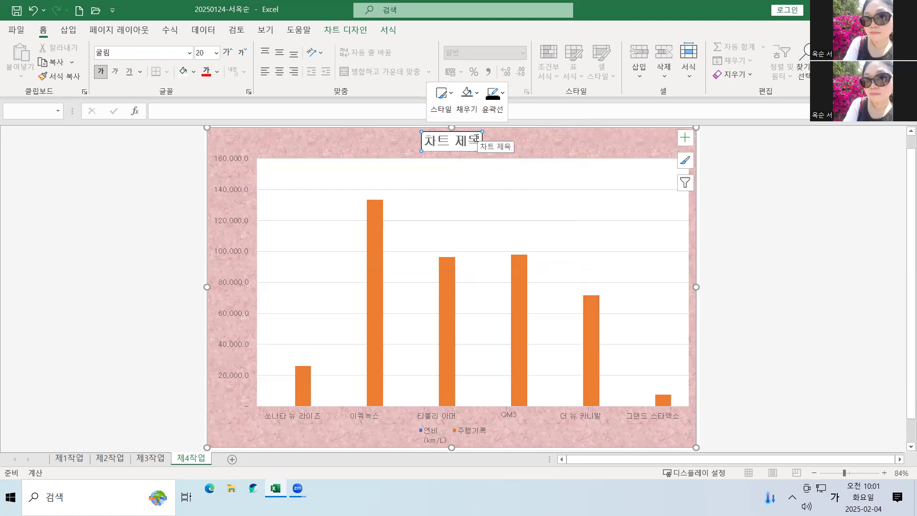
Step: Replace the chart title text with 가솔린 및 디젤 차량 현황
{"action": "key", "text": "BackSpace"}
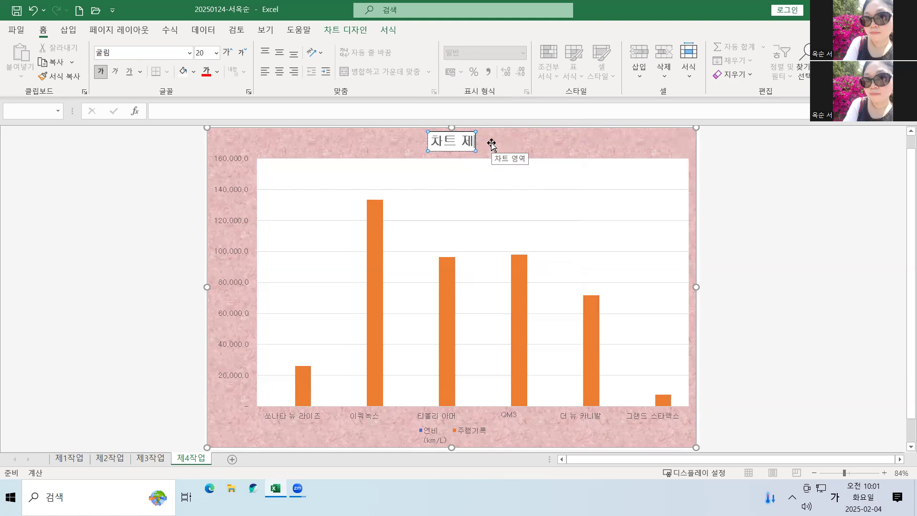
{"action": "key", "text": "BackSpace"}
{"action": "key", "text": "BackSpace"}
{"action": "key", "text": "BackSpace"}
{"action": "key", "text": "BackSpace"}
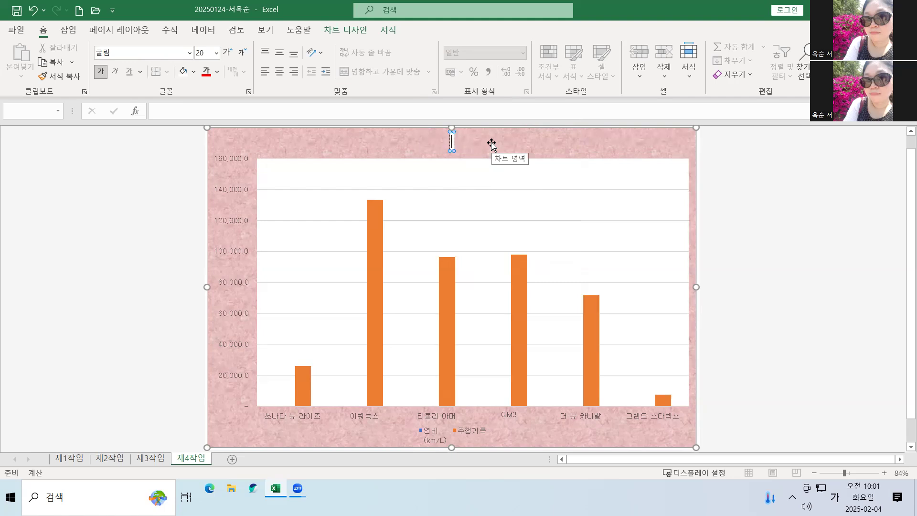
{"action": "type", "text": "갓"}
{"action": "type", "text": "솔린 및 디젤"}
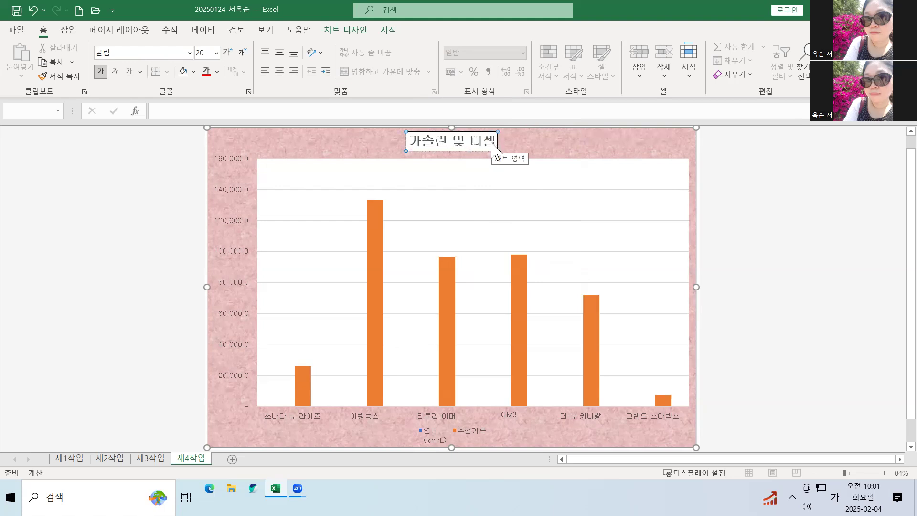
{"action": "type", "text": " 차량 현황"}
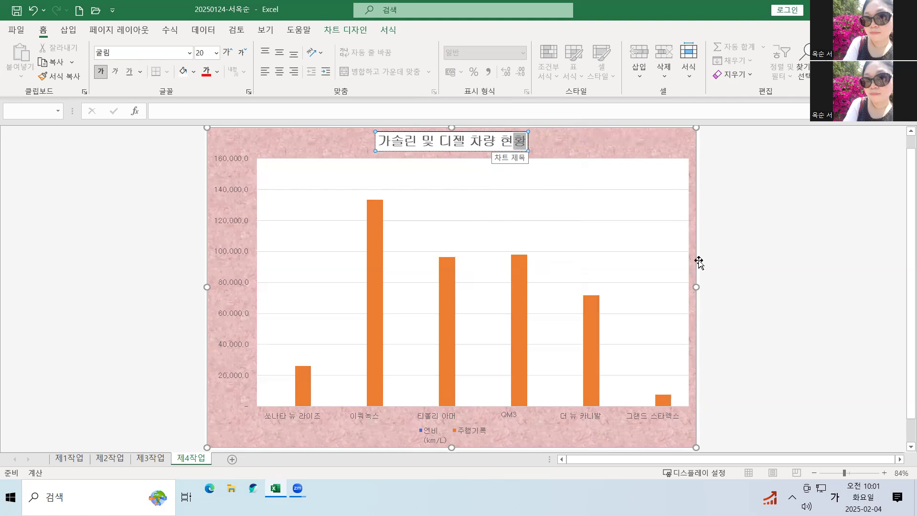
{"action": "left_click", "coordinate": [734, 251]}
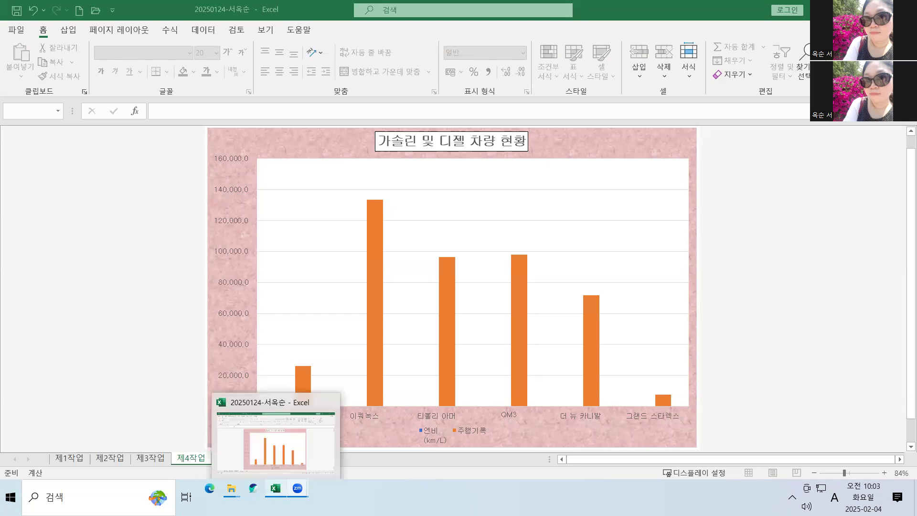
Step: Set the chart title's font color to black
{"action": "left_click", "coordinate": [377, 140]}
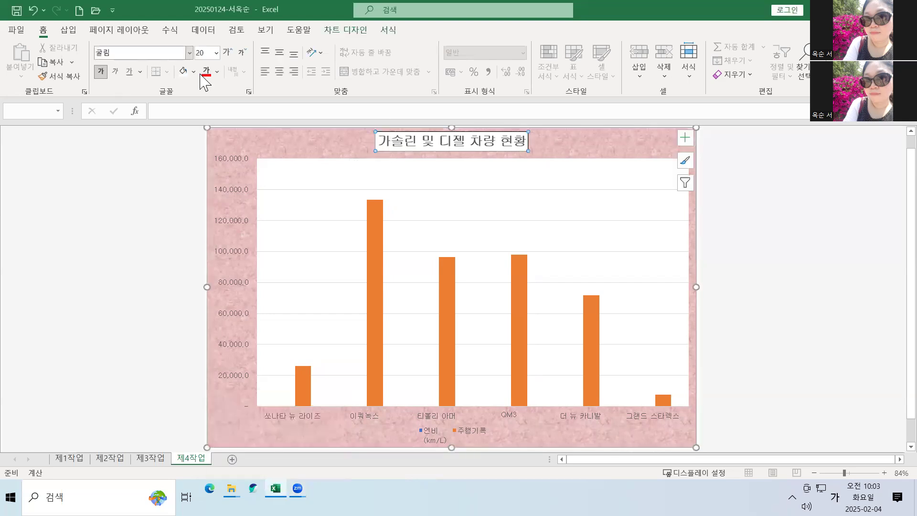
{"action": "left_click", "coordinate": [217, 72]}
{"action": "left_click", "coordinate": [213, 120]}
{"action": "key", "text": "Escape"}
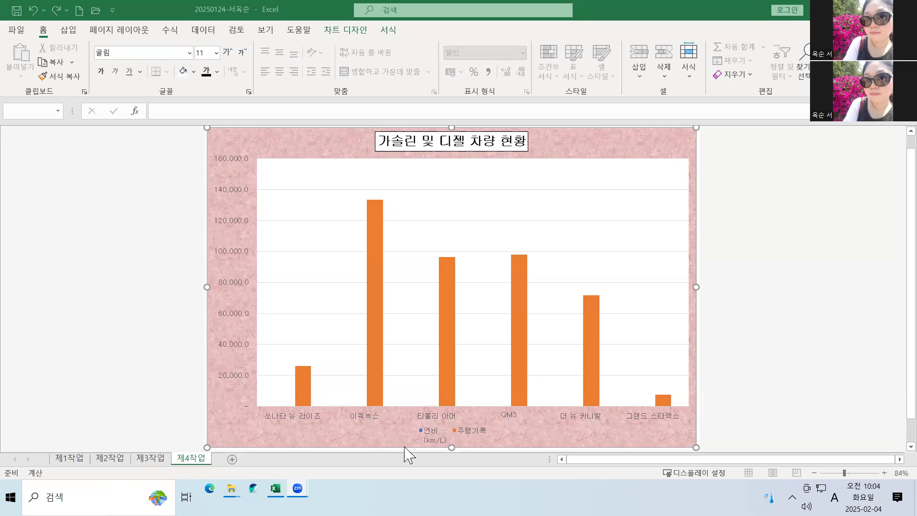
Step: Change the 연비(km/L) series to 표식이 있는 꺾은선형 and plot it on the secondary axis
{"action": "left_click", "coordinate": [429, 432]}
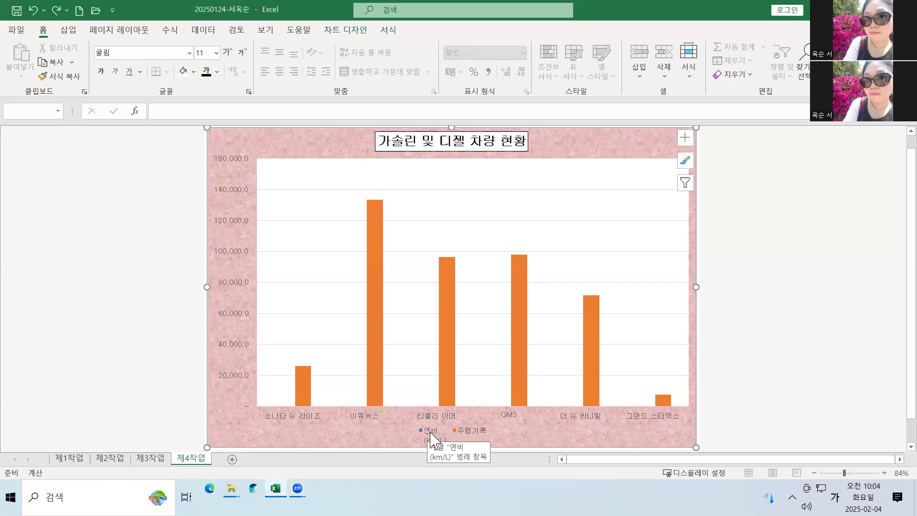
{"action": "left_click", "coordinate": [430, 433]}
{"action": "left_click", "coordinate": [431, 436]}
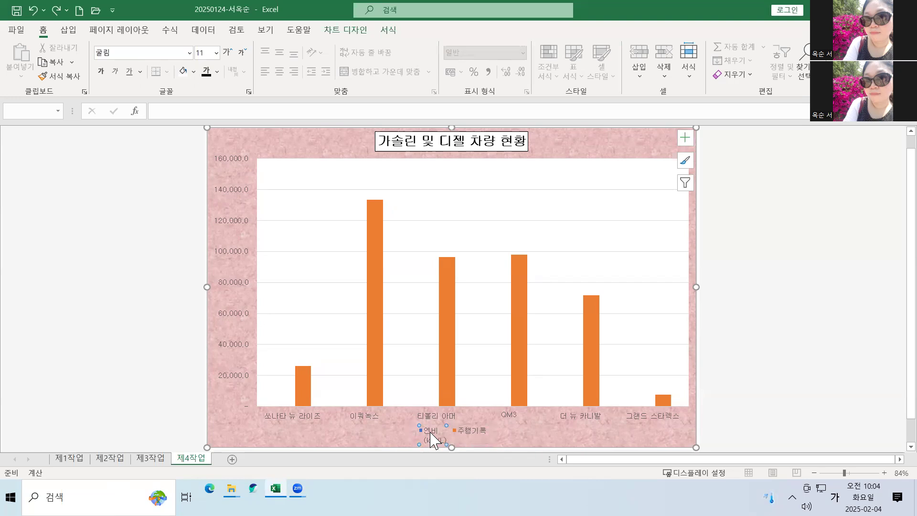
{"action": "right_click", "coordinate": [432, 436]}
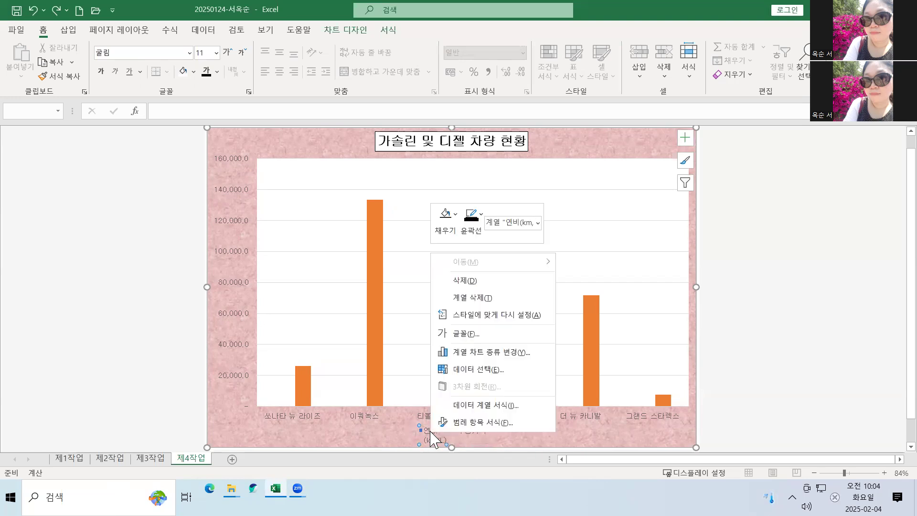
{"action": "left_click", "coordinate": [475, 353]}
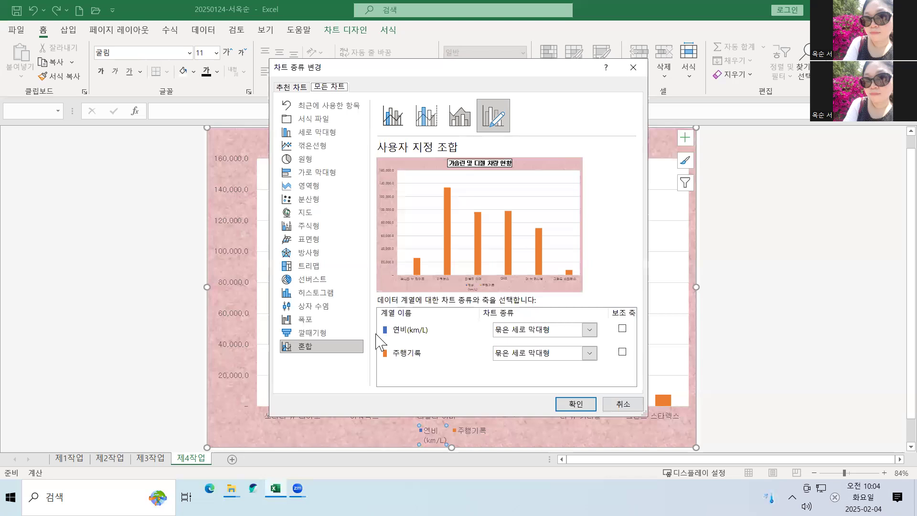
{"action": "left_click", "coordinate": [592, 329]}
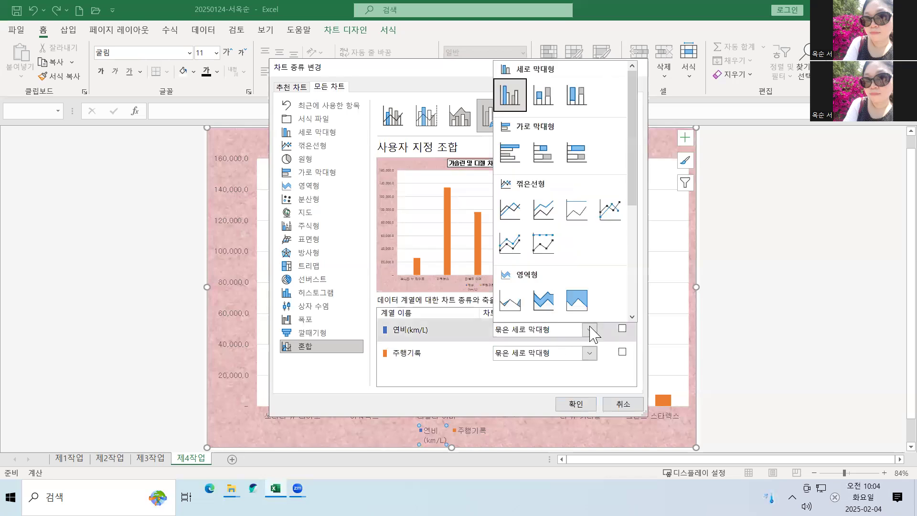
{"action": "left_click", "coordinate": [610, 210]}
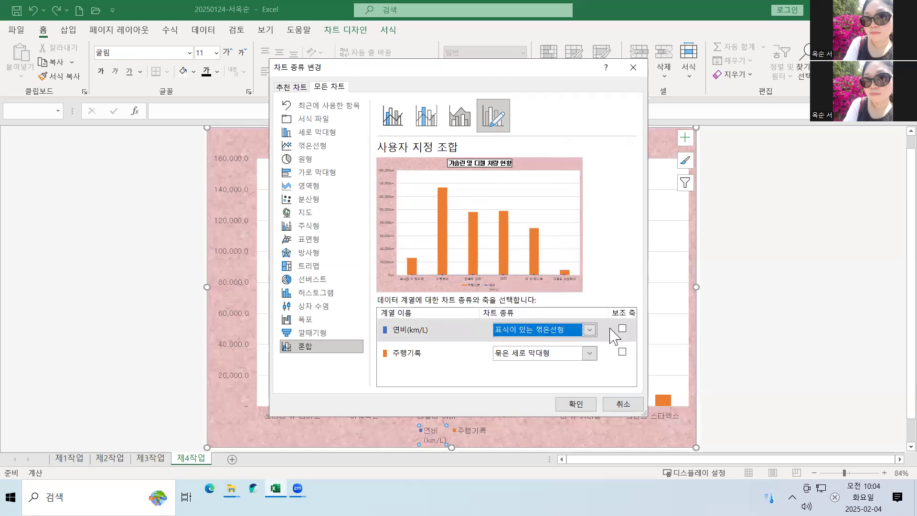
{"action": "left_click", "coordinate": [622, 329]}
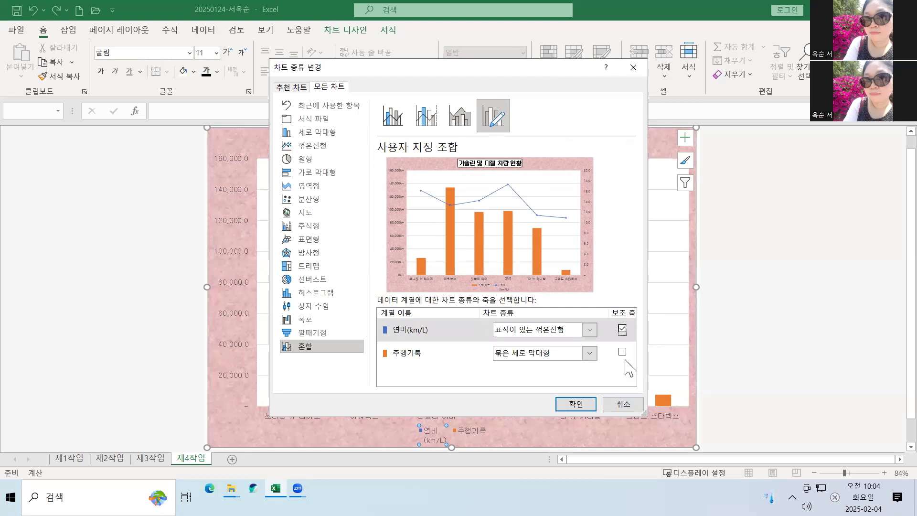
{"action": "left_click", "coordinate": [570, 406]}
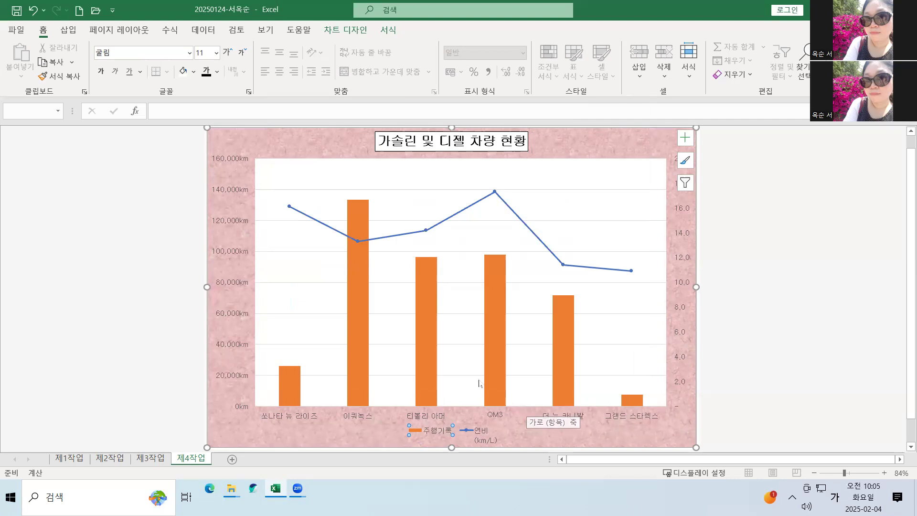
Step: Change the markers of the 연비(km/L) line series to the built-in (기본 제공) diamond shape
{"action": "mouse_move", "coordinate": [289, 209]}
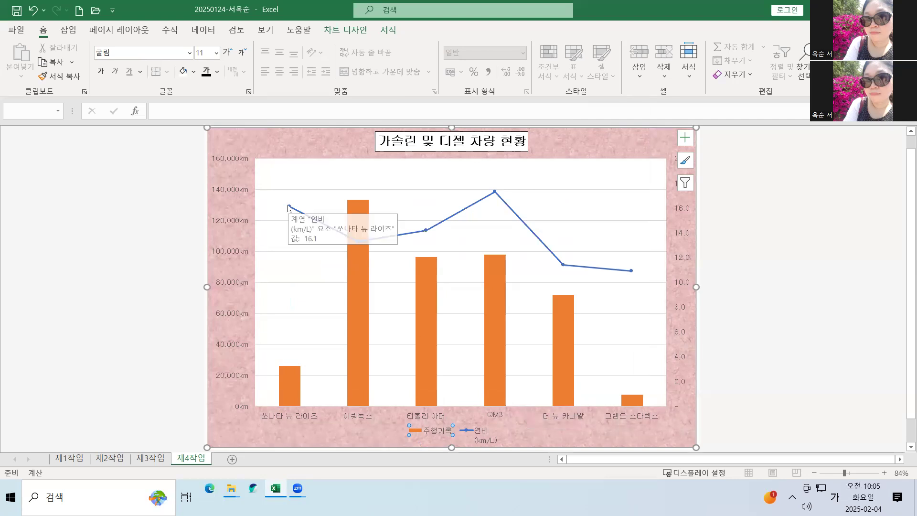
{"action": "left_click", "coordinate": [288, 208]}
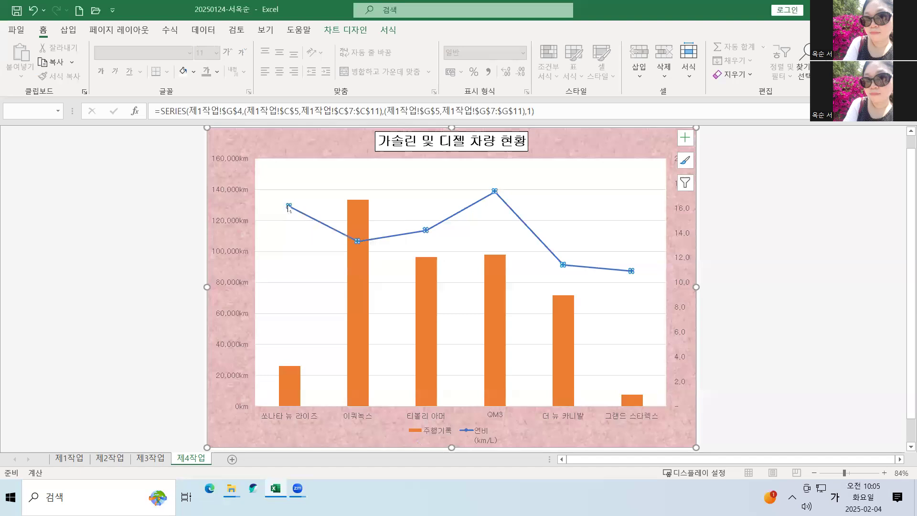
{"action": "right_click", "coordinate": [289, 209]}
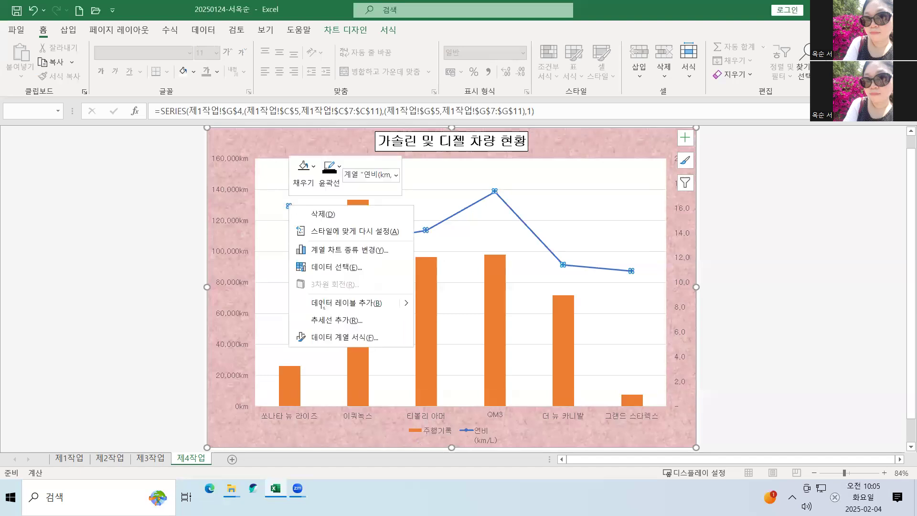
{"action": "left_click", "coordinate": [332, 337]}
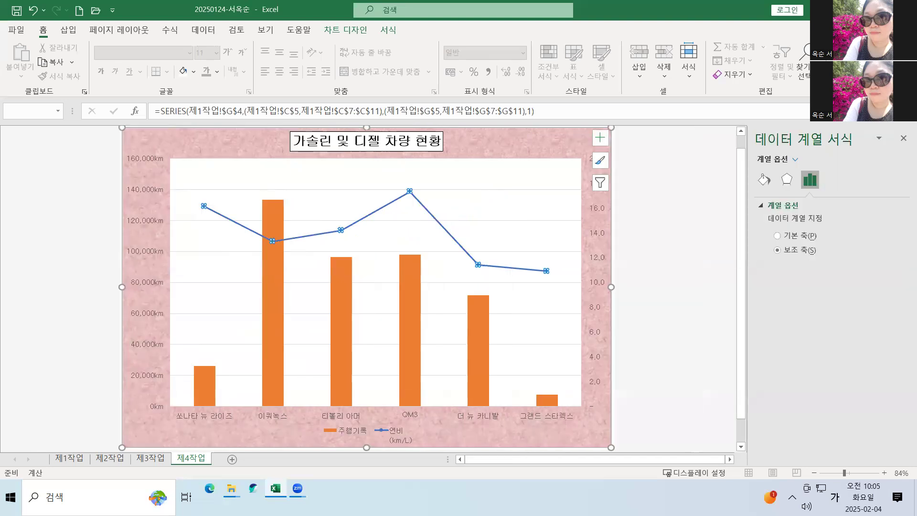
{"action": "left_click", "coordinate": [765, 182]}
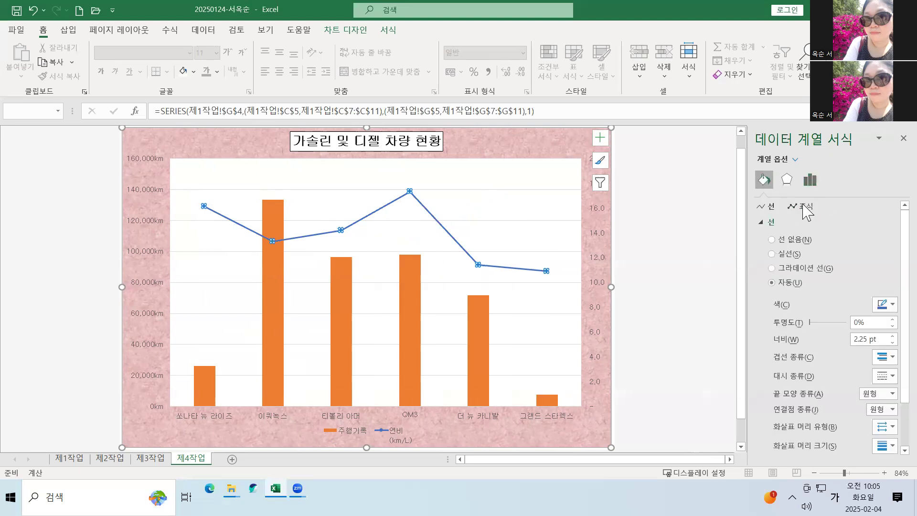
{"action": "left_click", "coordinate": [804, 208]}
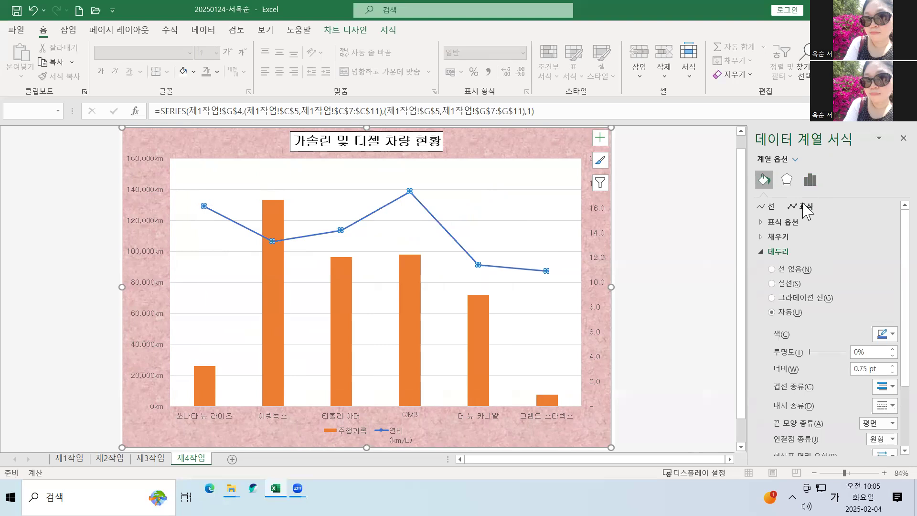
{"action": "left_click", "coordinate": [795, 224]}
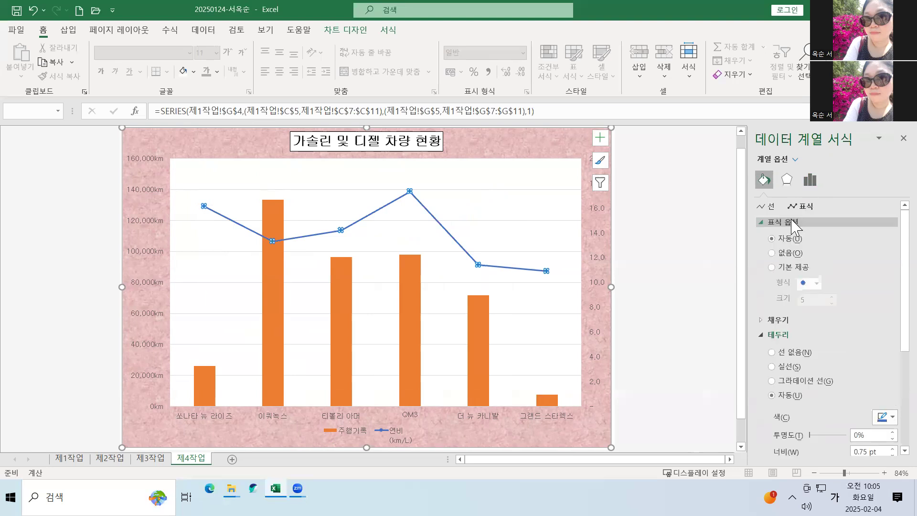
{"action": "left_click", "coordinate": [789, 268]}
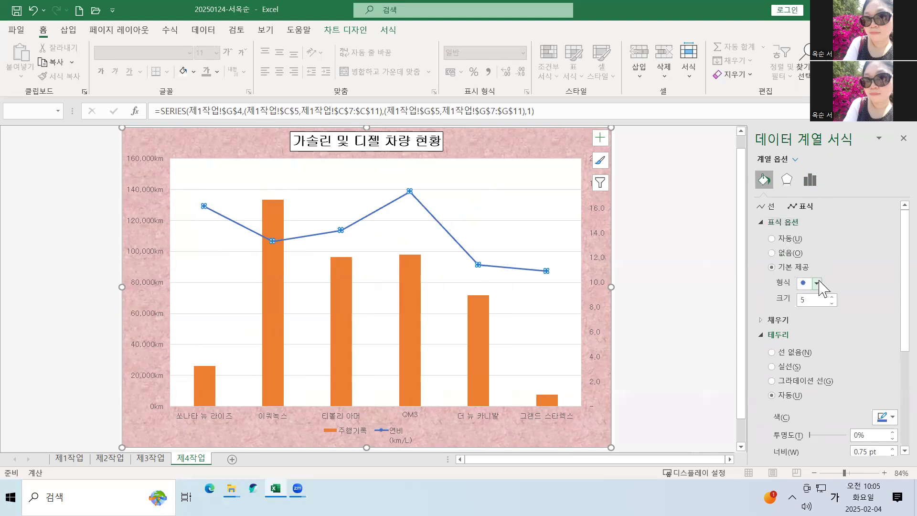
{"action": "left_click", "coordinate": [817, 283]}
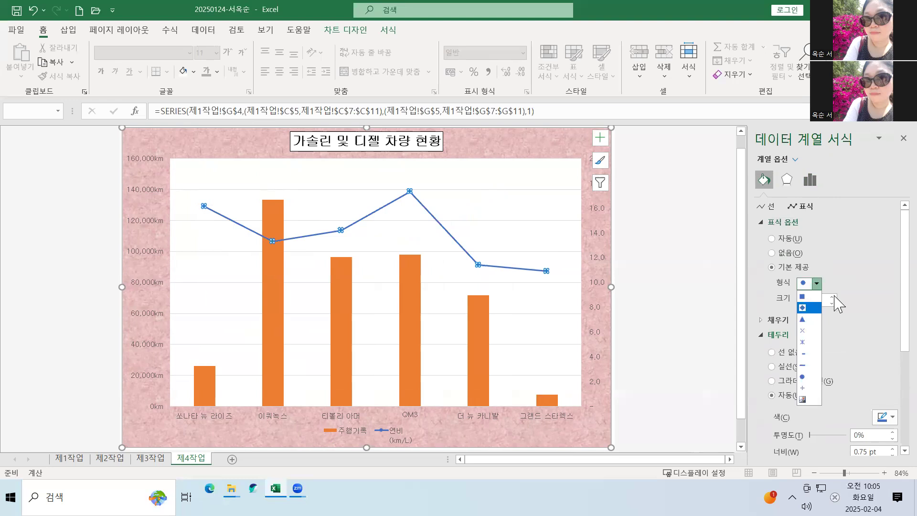
{"action": "left_click", "coordinate": [804, 307]}
Step: Set the marker size of the 연비(km/L) line series to 10
{"action": "left_click", "coordinate": [803, 299]}
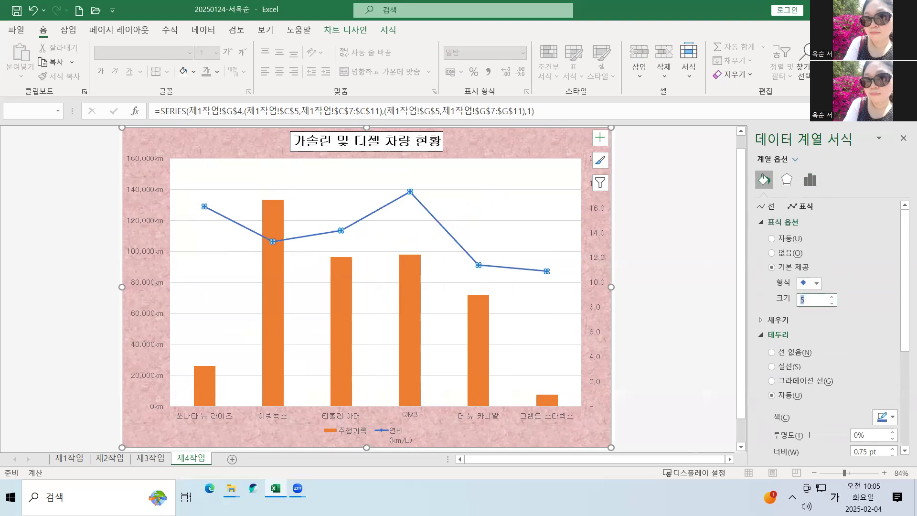
{"action": "type", "text": "10"}
{"action": "left_click", "coordinate": [845, 332]}
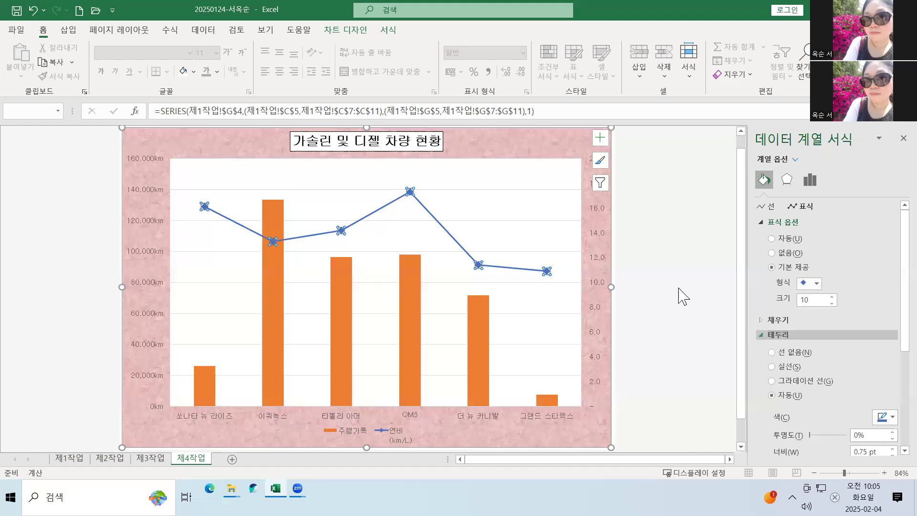
{"action": "left_click", "coordinate": [711, 290]}
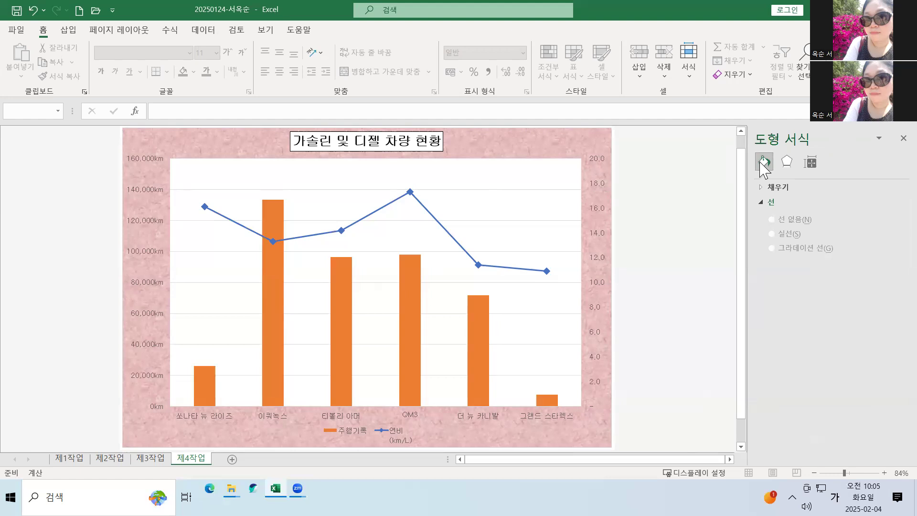
Step: Review the marker shape and size settings of the 연비(km/L) line series
{"action": "left_click", "coordinate": [786, 162]}
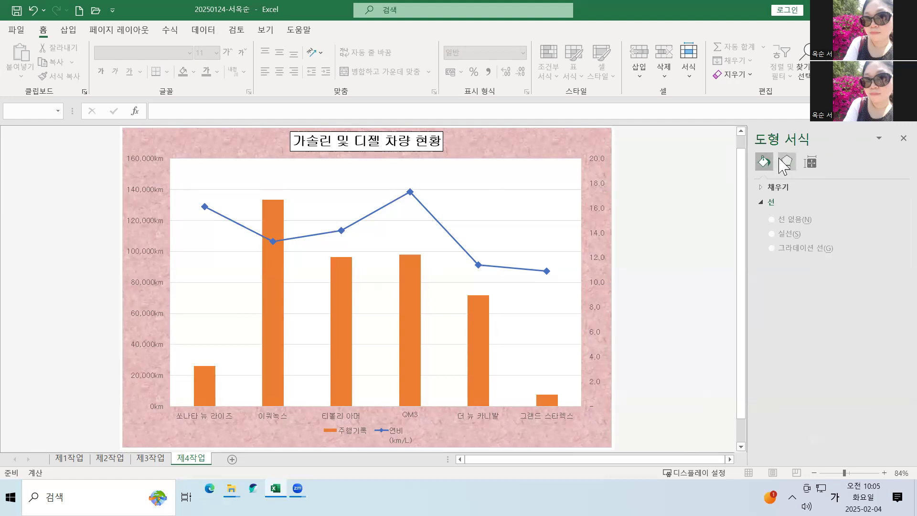
{"action": "left_click", "coordinate": [411, 192]}
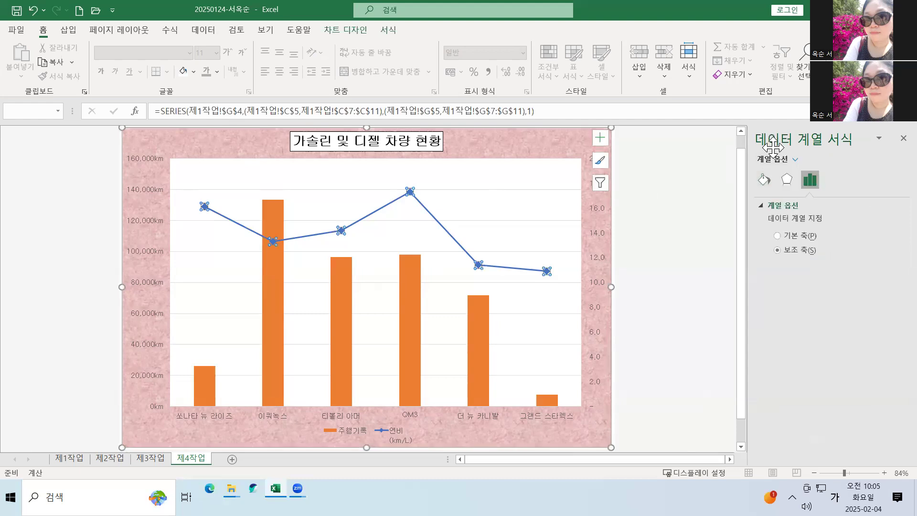
{"action": "left_click", "coordinate": [764, 180]}
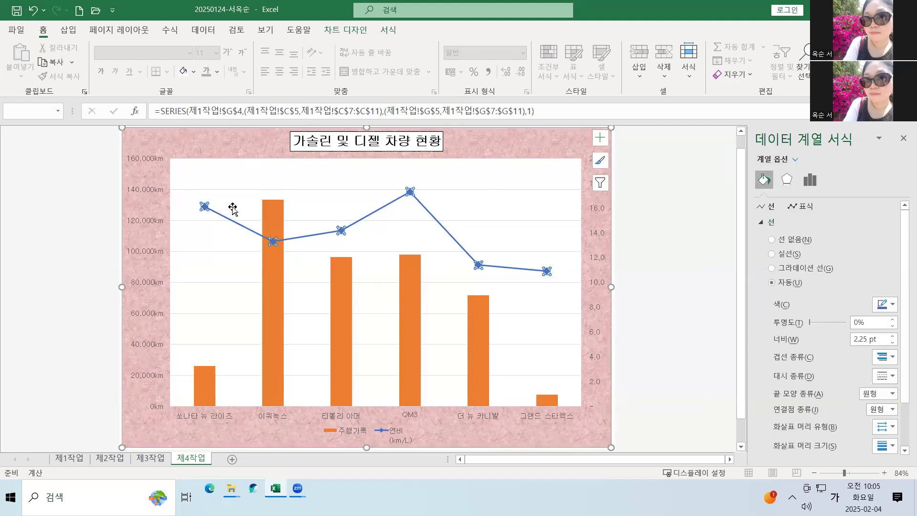
{"action": "left_click", "coordinate": [806, 206]}
{"action": "left_click", "coordinate": [781, 223]}
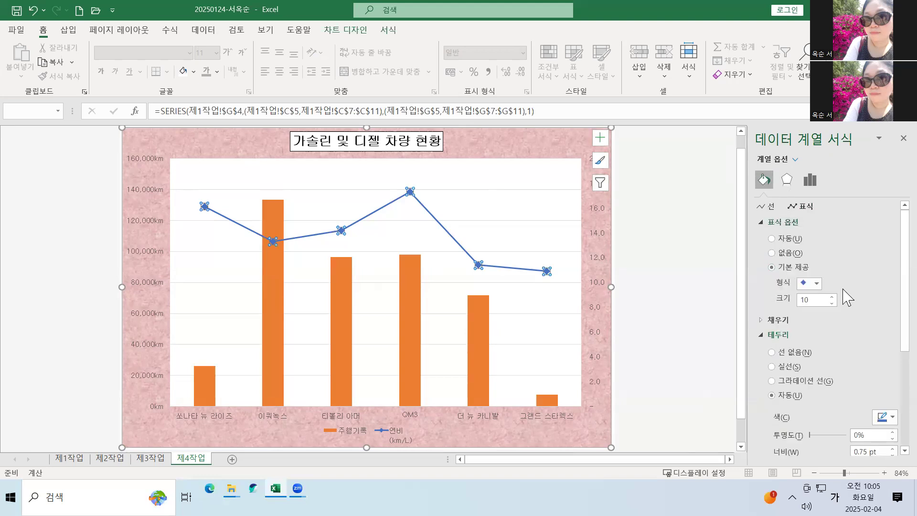
{"action": "left_click", "coordinate": [821, 284]}
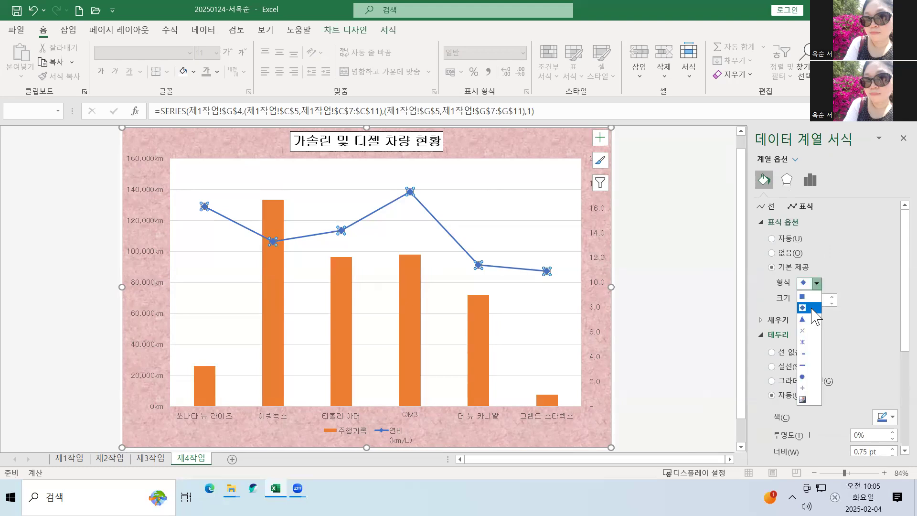
{"action": "left_click", "coordinate": [848, 306]}
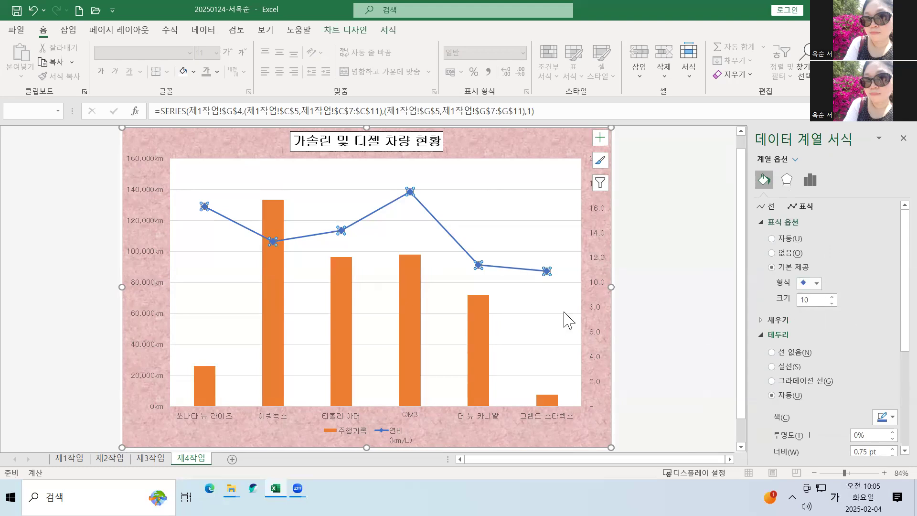
{"action": "left_click", "coordinate": [687, 304]}
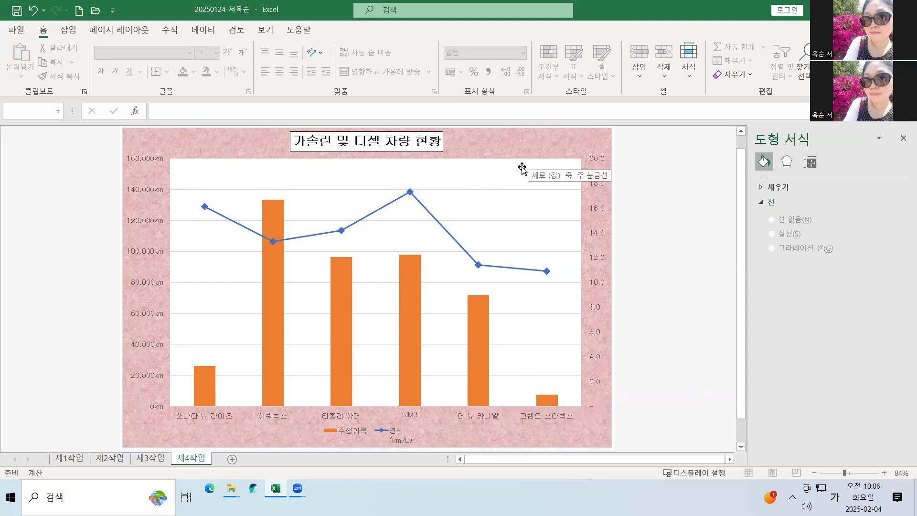
Step: Format the chart's major horizontal gridlines as black dashed lines (파선)
{"action": "left_click", "coordinate": [509, 190]}
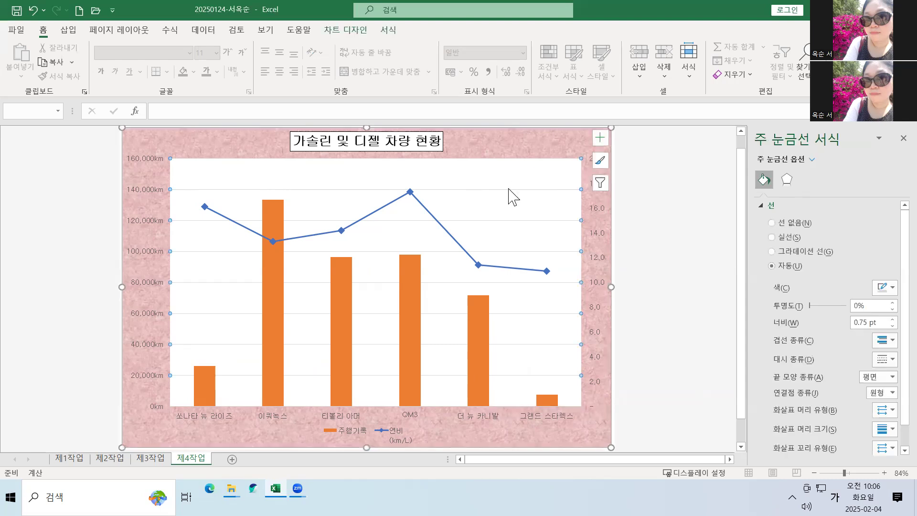
{"action": "right_click", "coordinate": [509, 190]}
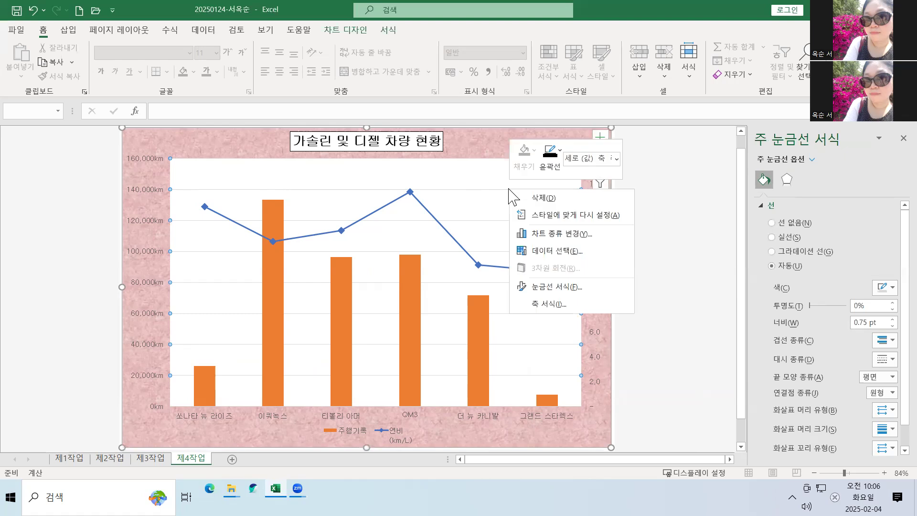
{"action": "left_click", "coordinate": [560, 151]}
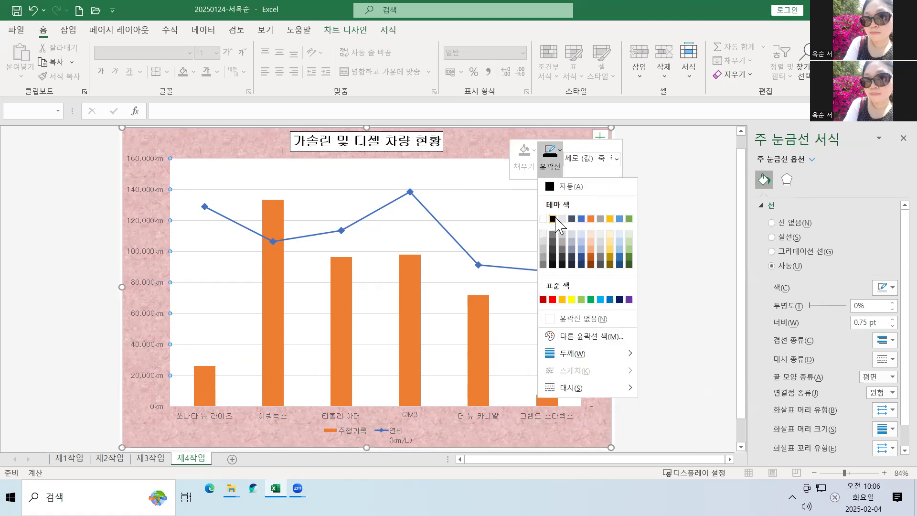
{"action": "left_click", "coordinate": [553, 218]}
{"action": "left_click", "coordinate": [560, 151]}
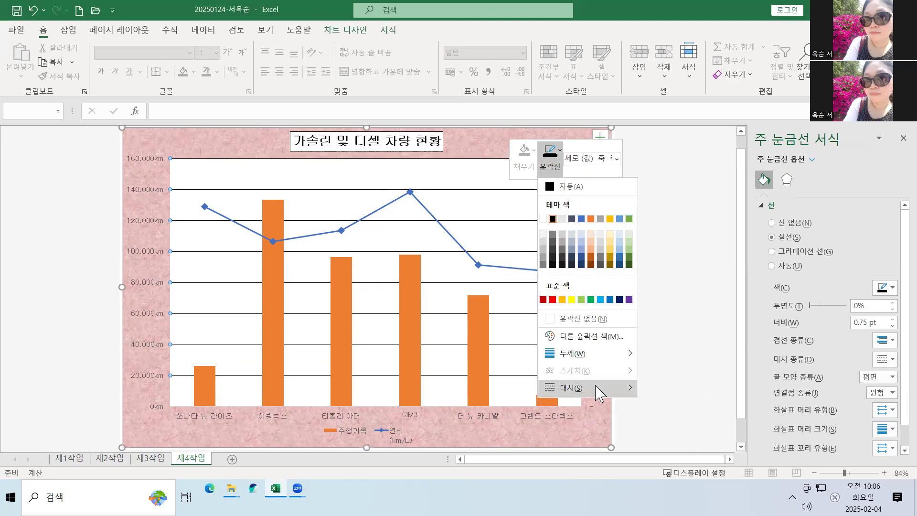
{"action": "mouse_move", "coordinate": [606, 388]}
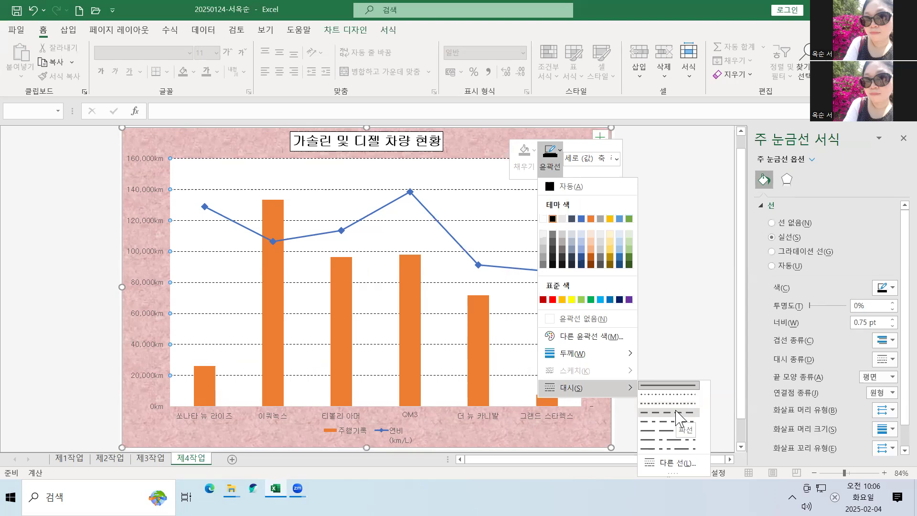
{"action": "left_click", "coordinate": [679, 413]}
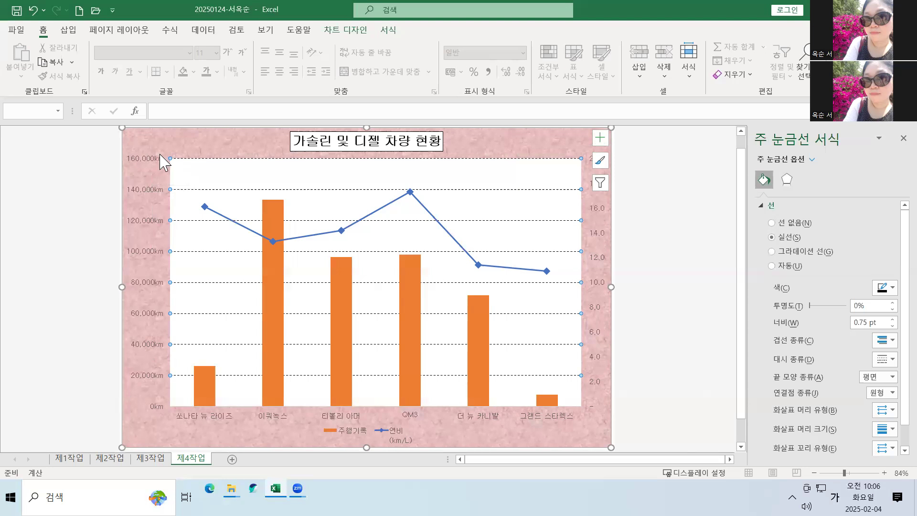
{"action": "left_click", "coordinate": [32, 229]}
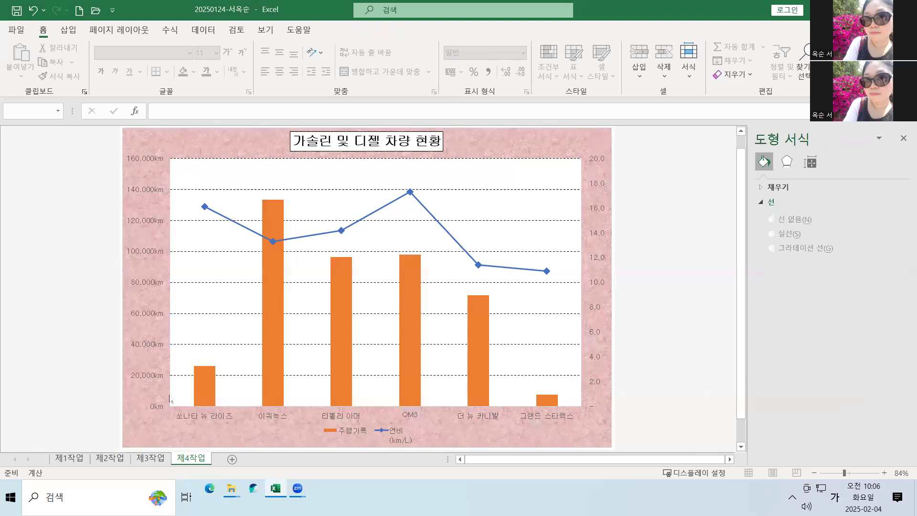
Step: Give the primary vertical axis for 주행기록 a black outline
{"action": "left_click", "coordinate": [148, 192]}
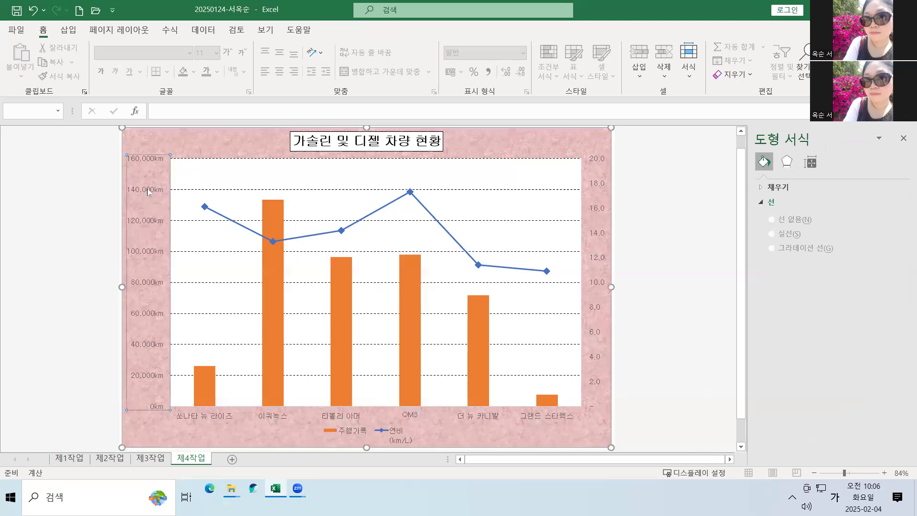
{"action": "right_click", "coordinate": [148, 192]}
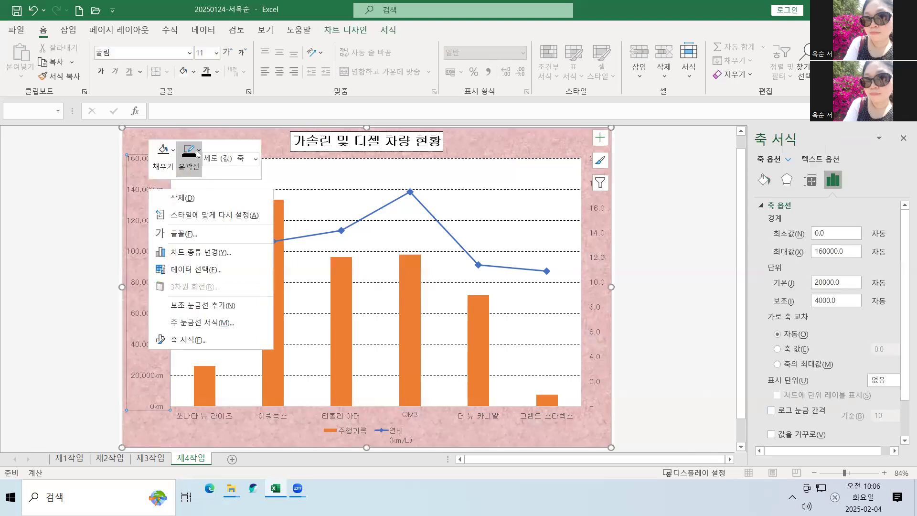
{"action": "left_click", "coordinate": [200, 152]}
{"action": "left_click", "coordinate": [187, 232]}
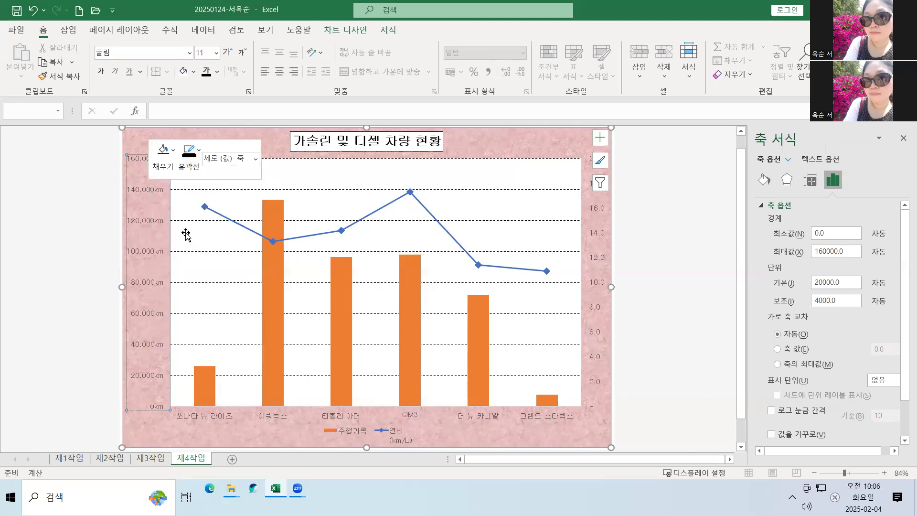
{"action": "left_click", "coordinate": [86, 313]}
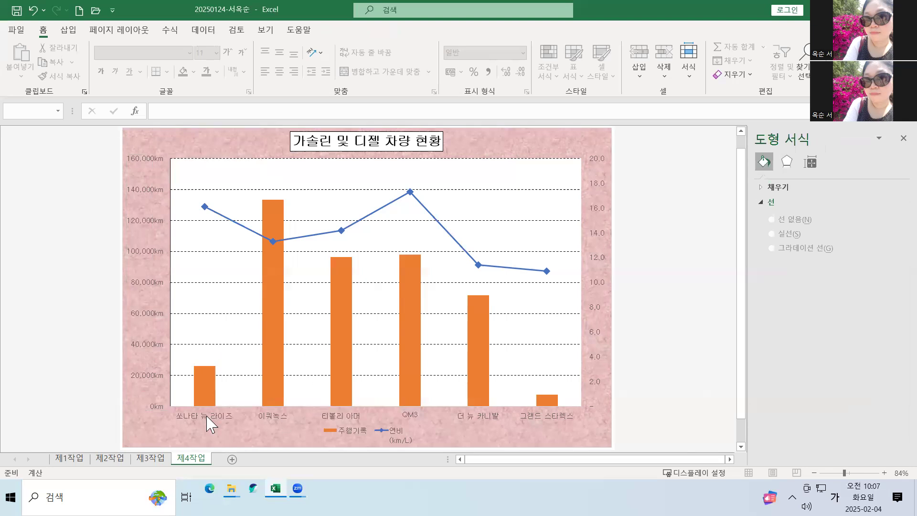
Step: Give the horizontal category axis with the model names a black outline
{"action": "right_click", "coordinate": [208, 424]}
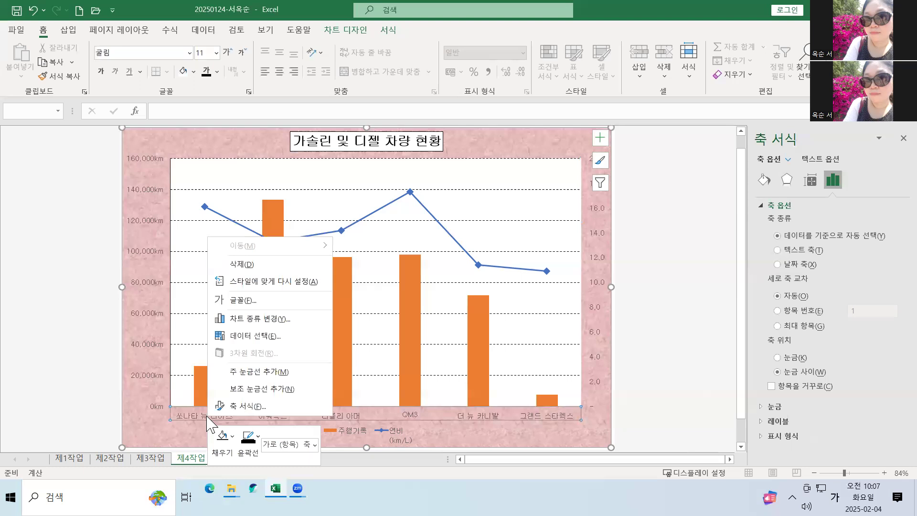
{"action": "left_click", "coordinate": [254, 444]}
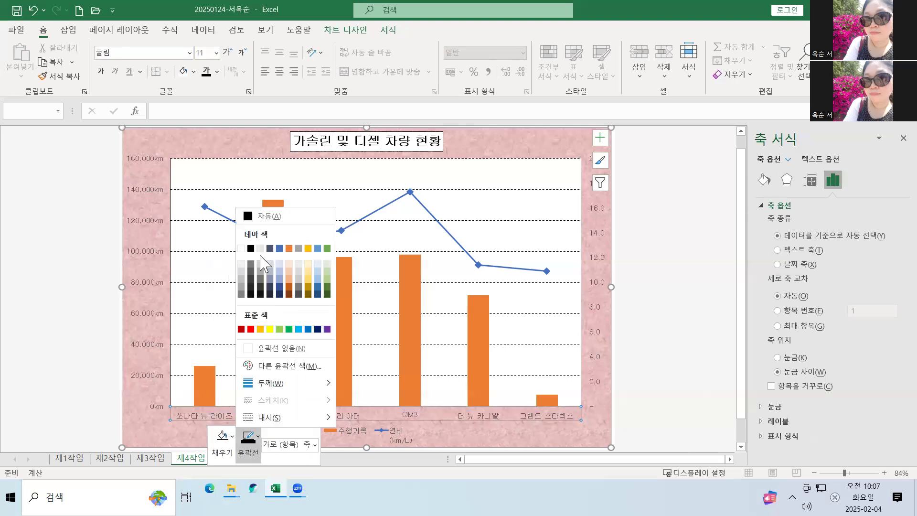
{"action": "left_click", "coordinate": [710, 392]}
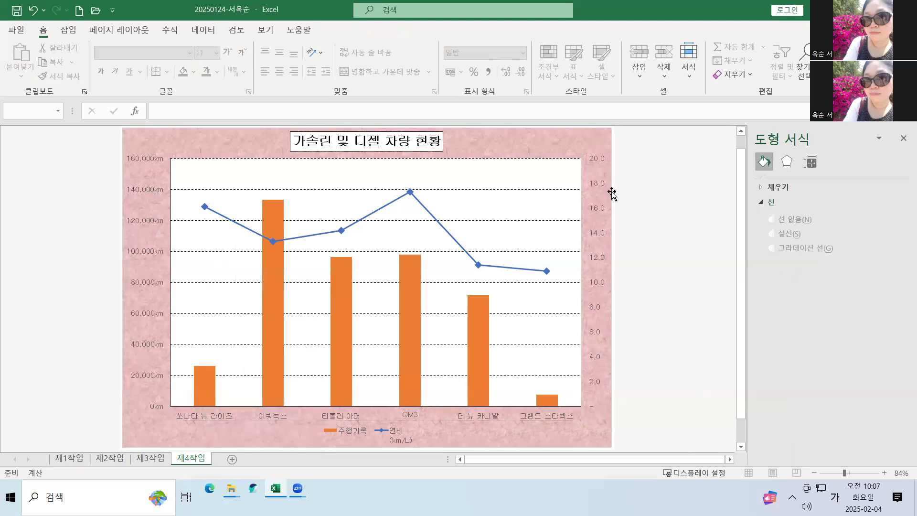
Step: Give the secondary vertical axis for 연비 a black outline
{"action": "left_click", "coordinate": [604, 210]}
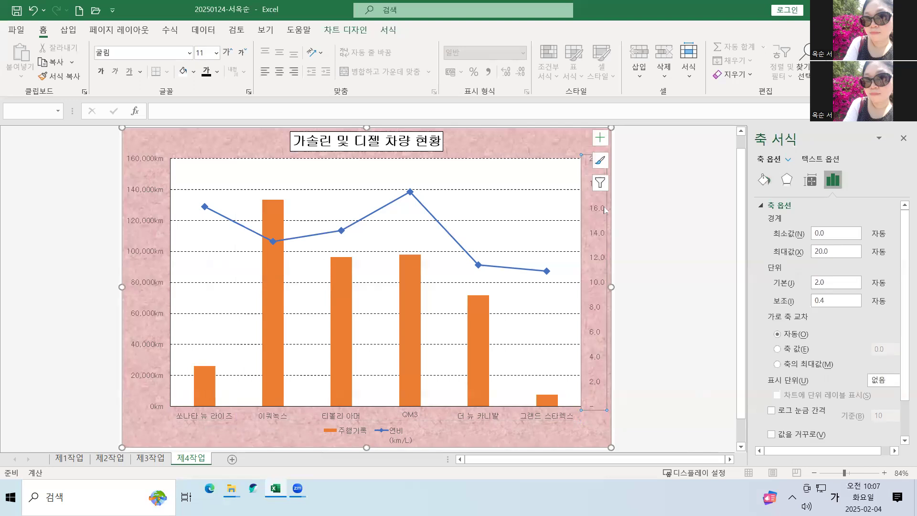
{"action": "right_click", "coordinate": [604, 211]}
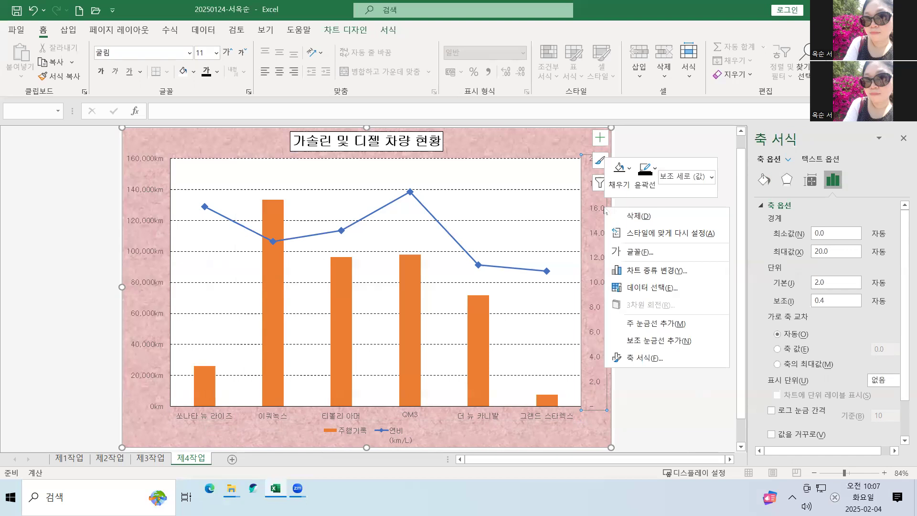
{"action": "left_click", "coordinate": [644, 174]}
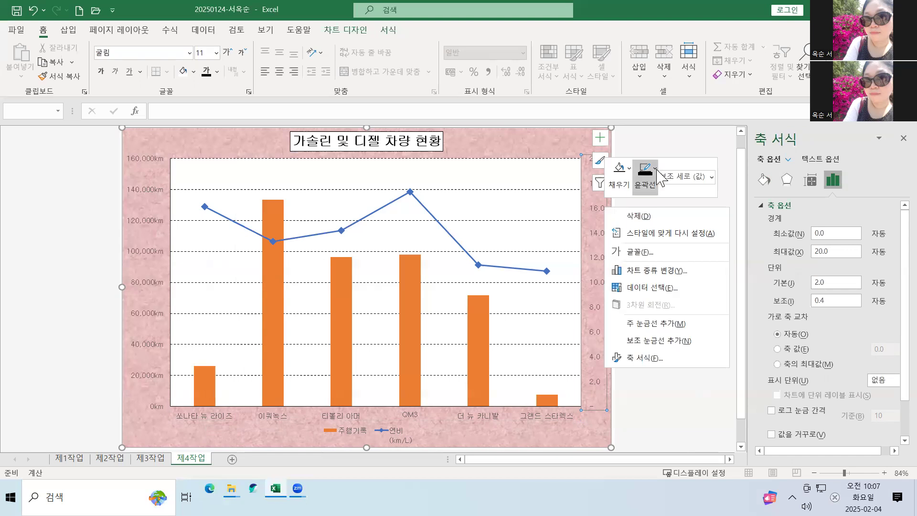
{"action": "left_click", "coordinate": [648, 237]}
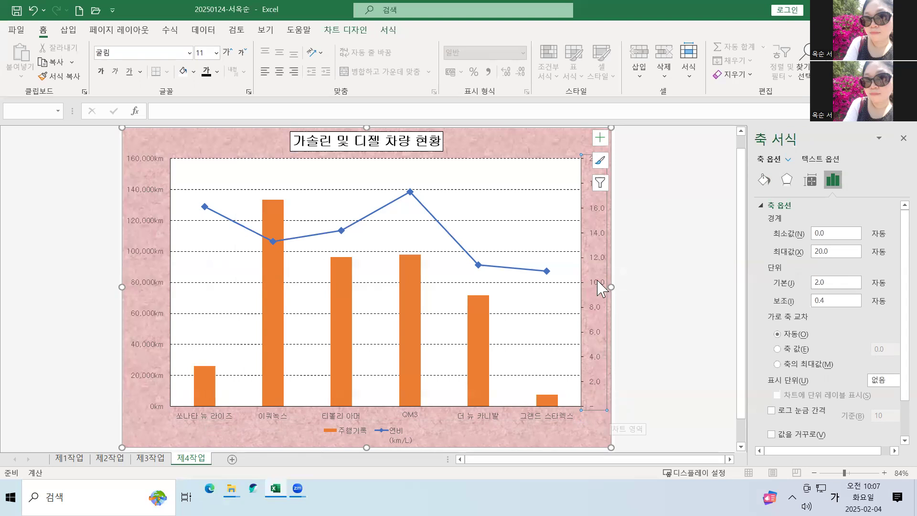
Step: Set the major unit of the secondary vertical axis to 5
{"action": "left_click", "coordinate": [834, 184]}
{"action": "left_click", "coordinate": [833, 283]}
{"action": "left_click_drag", "start_coordinate": [833, 282], "coordinate": [770, 297]}
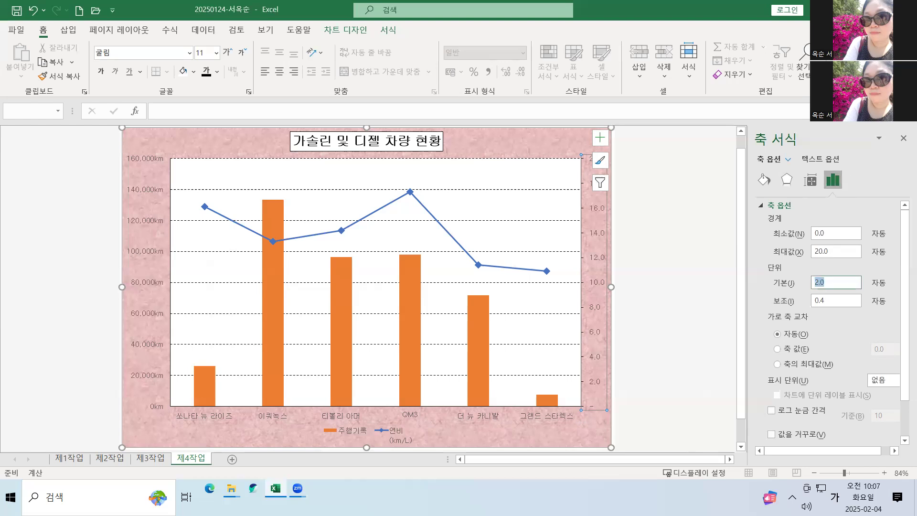
{"action": "type", "text": "5"}
{"action": "scroll", "coordinate": [889, 291], "scroll_direction": "down", "scroll_amount": 3}
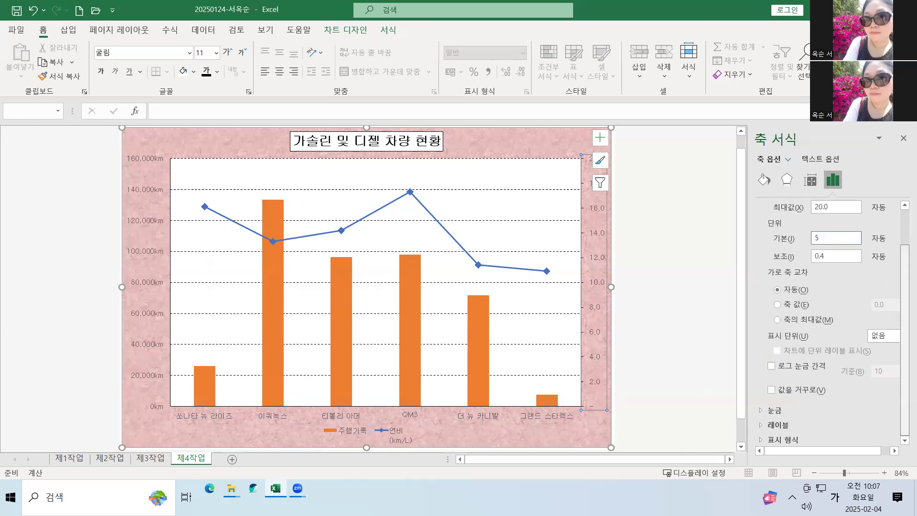
Step: Change the secondary axis number format to currency (통화) with no currency symbol (없음)
{"action": "left_click", "coordinate": [804, 439]}
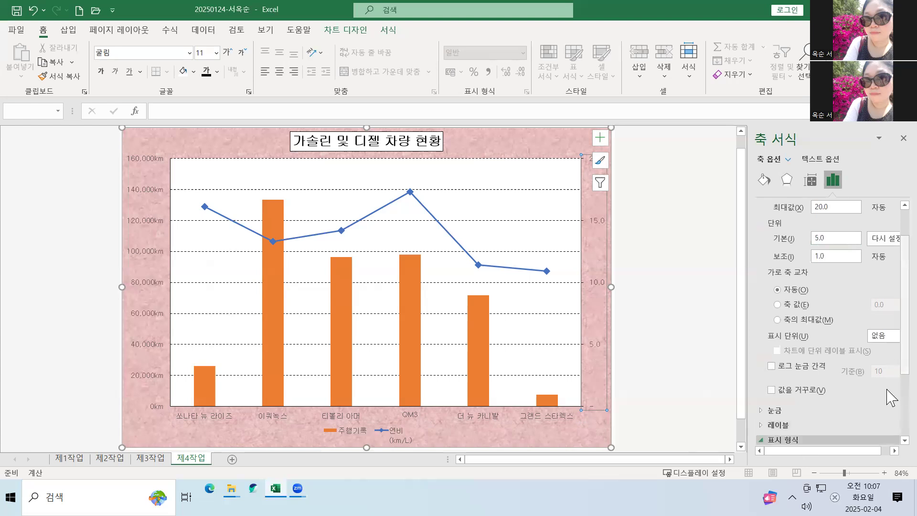
{"action": "scroll", "coordinate": [891, 372], "scroll_direction": "down", "scroll_amount": 5}
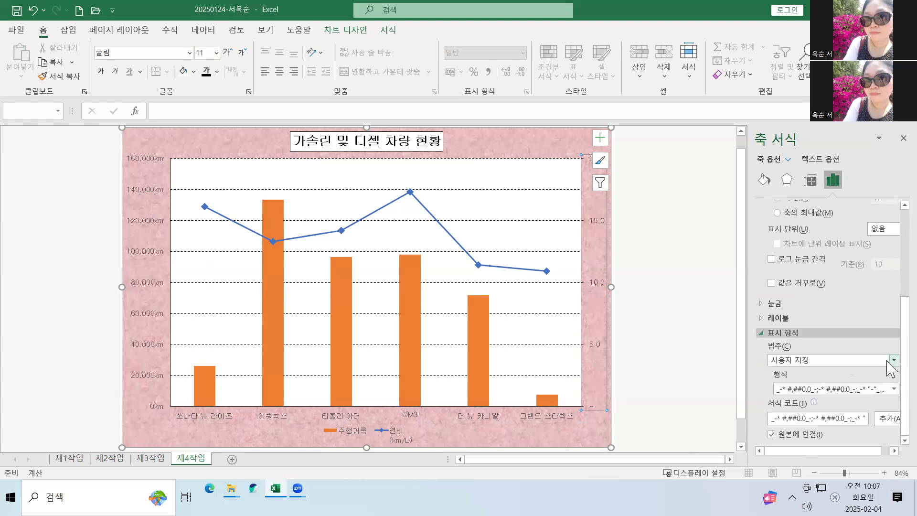
{"action": "left_click", "coordinate": [887, 361]}
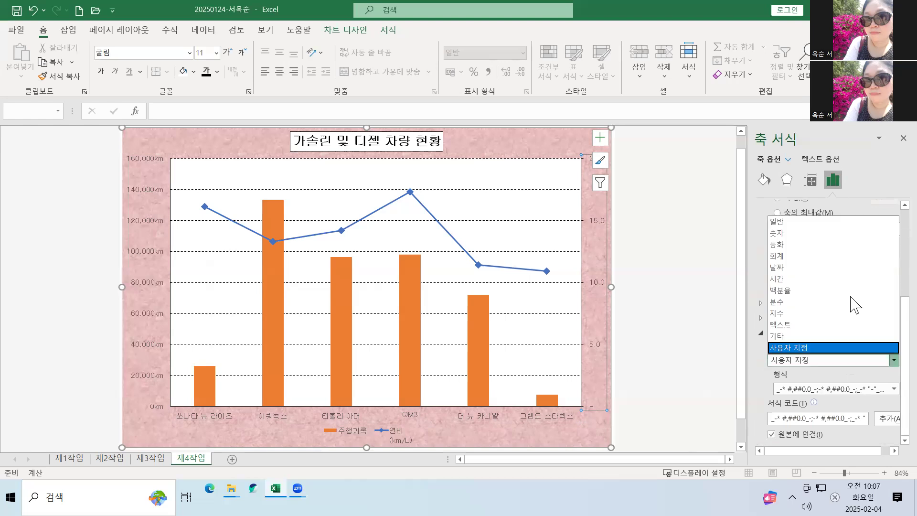
{"action": "left_click", "coordinate": [837, 245]}
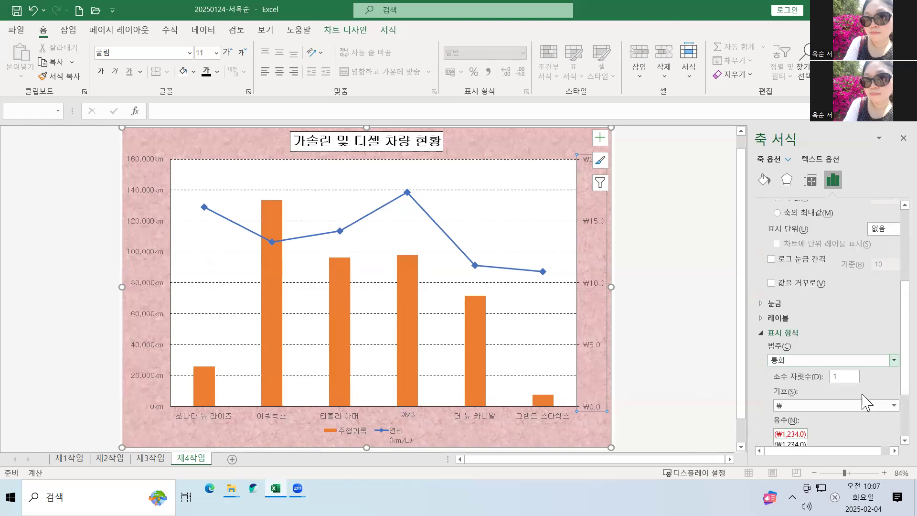
{"action": "left_click", "coordinate": [865, 407]}
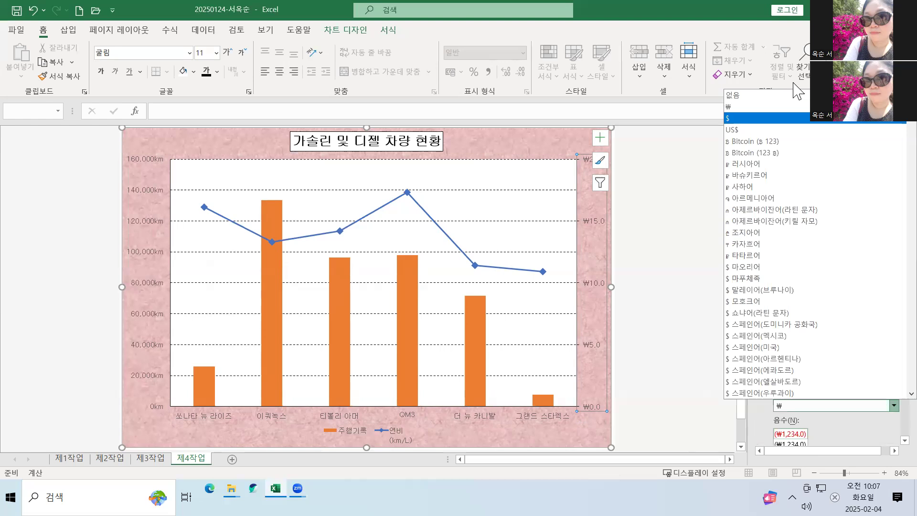
{"action": "left_click", "coordinate": [791, 95]}
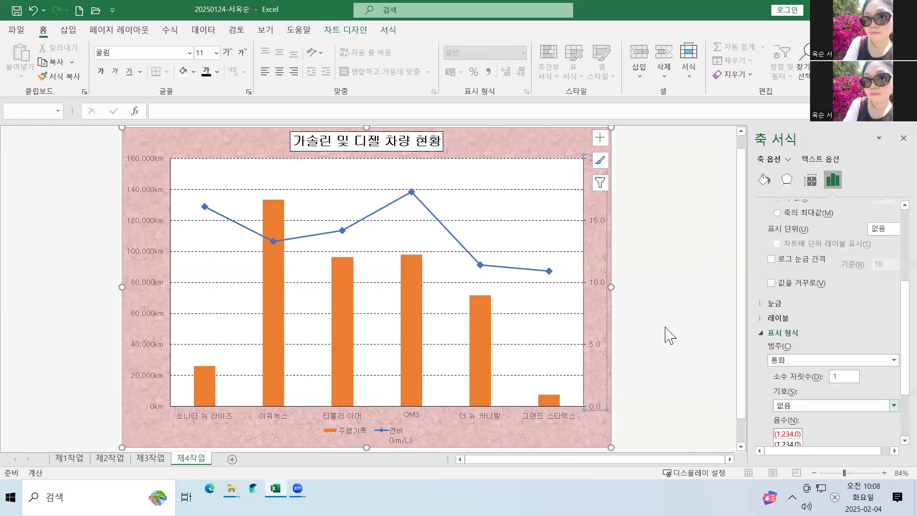
{"action": "left_click", "coordinate": [669, 336]}
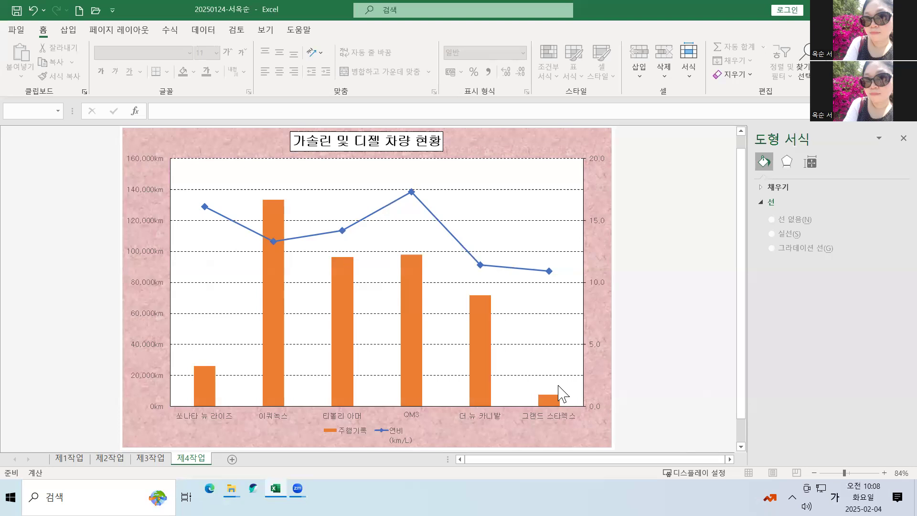
{"action": "scroll", "coordinate": [480, 306], "scroll_direction": "down", "scroll_amount": 1}
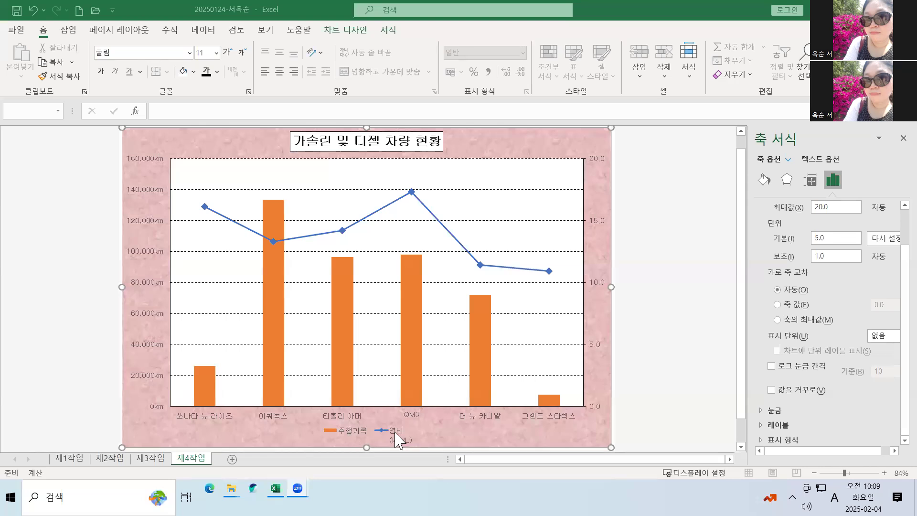
Step: Edit the chart's data source so the 연비 series is named 연비(Km/L) in the legend
{"action": "left_click", "coordinate": [394, 436]}
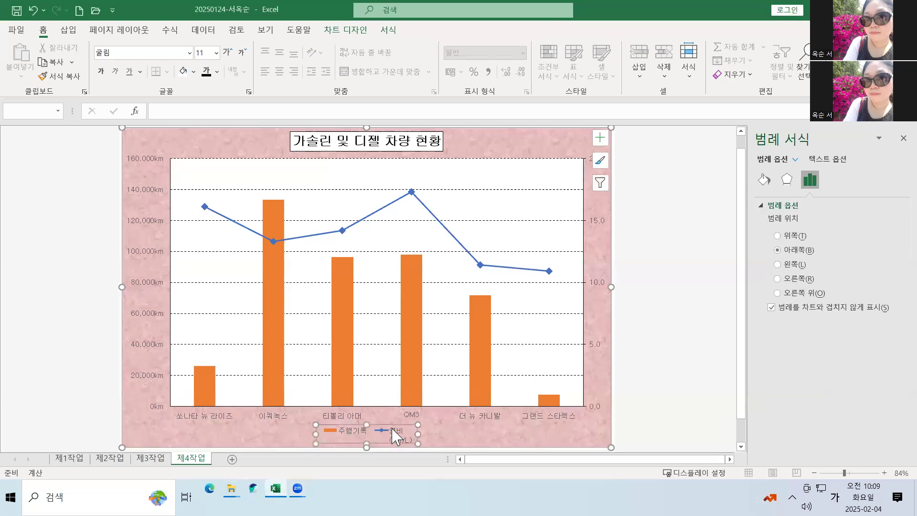
{"action": "right_click", "coordinate": [394, 436]}
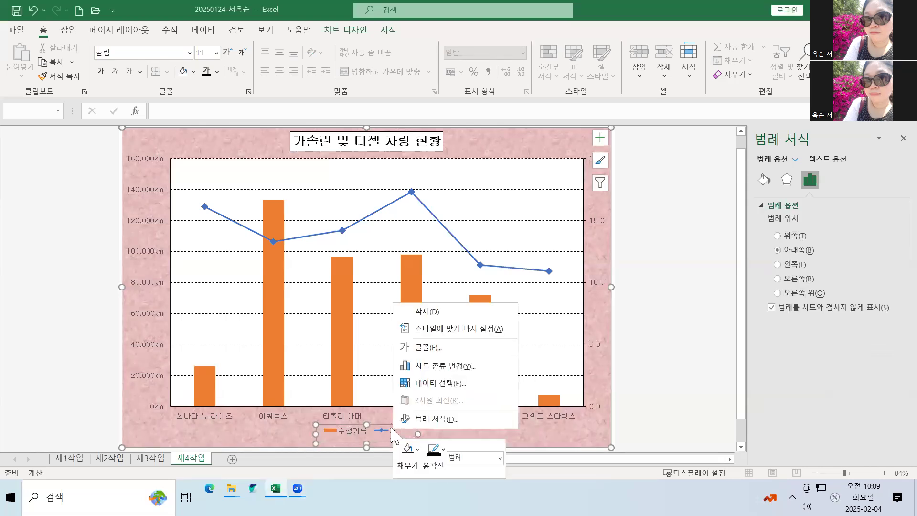
{"action": "left_click", "coordinate": [423, 384]}
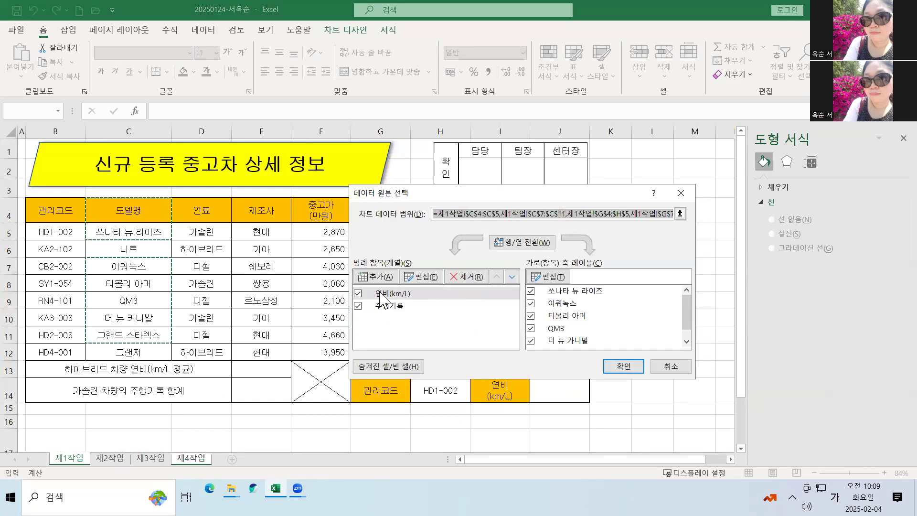
{"action": "left_click", "coordinate": [379, 293]}
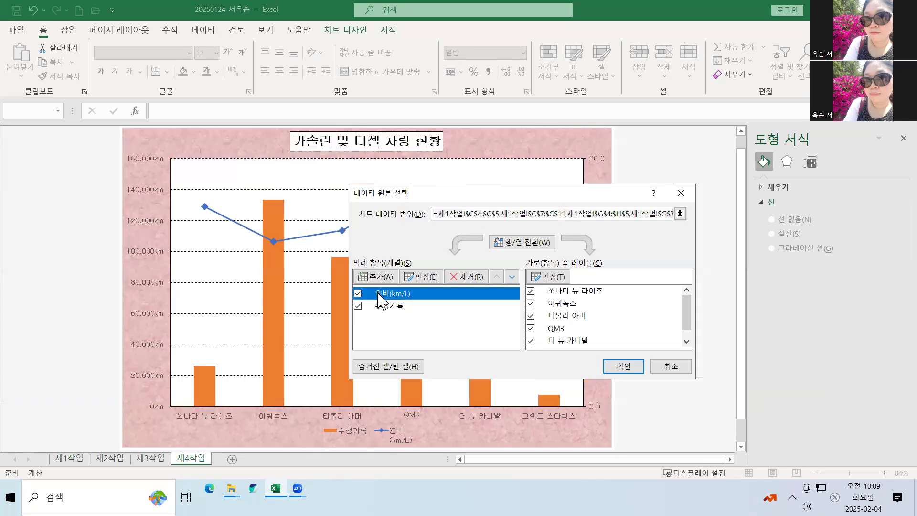
{"action": "left_click", "coordinate": [420, 279]}
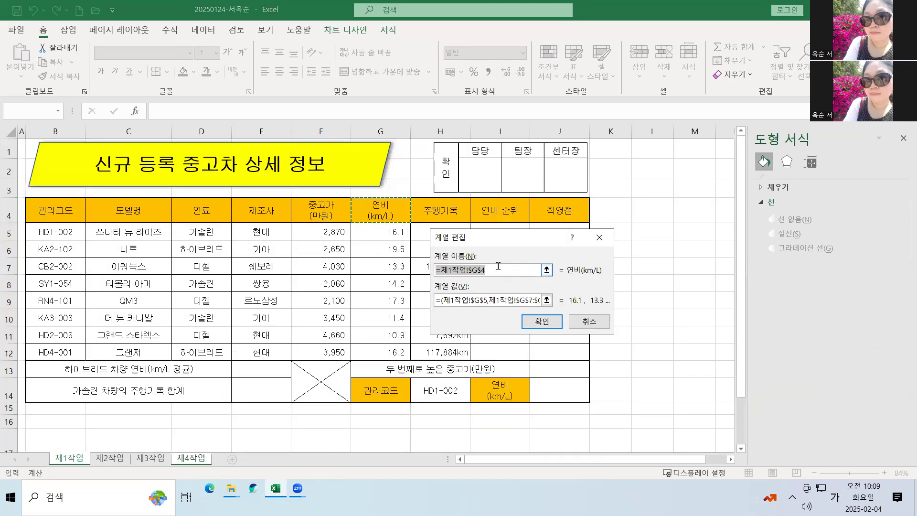
{"action": "type", "text": "연비"}
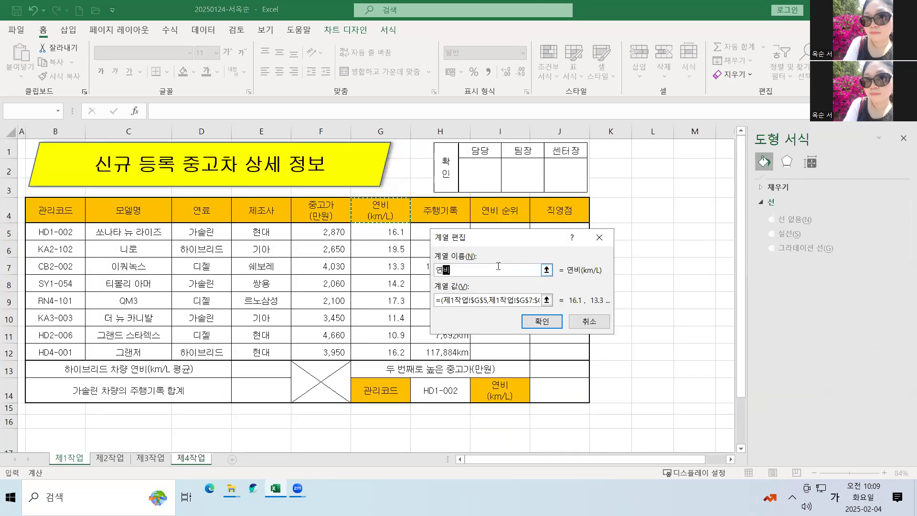
{"action": "key", "text": "Hangul"}
{"action": "type", "text": "(k"}
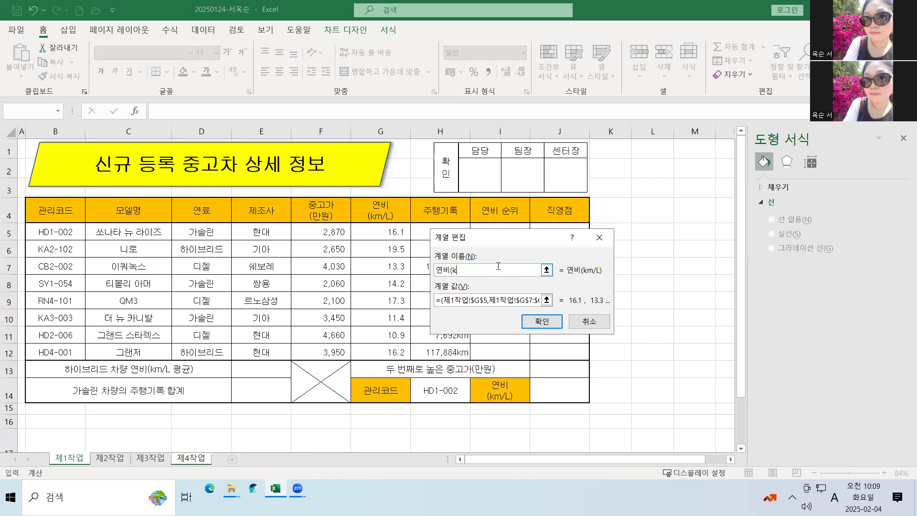
{"action": "type", "text": "m."}
{"action": "key", "text": "BackSpace"}
{"action": "type", "text": "/"}
{"action": "key", "text": "Hangul"}
{"action": "key", "text": "Hangul"}
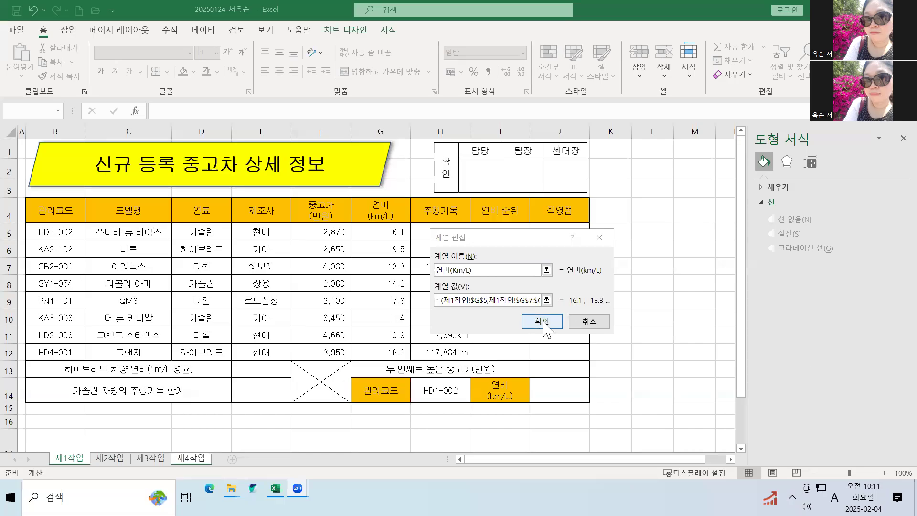
{"action": "left_click", "coordinate": [543, 322]}
{"action": "left_click", "coordinate": [626, 368]}
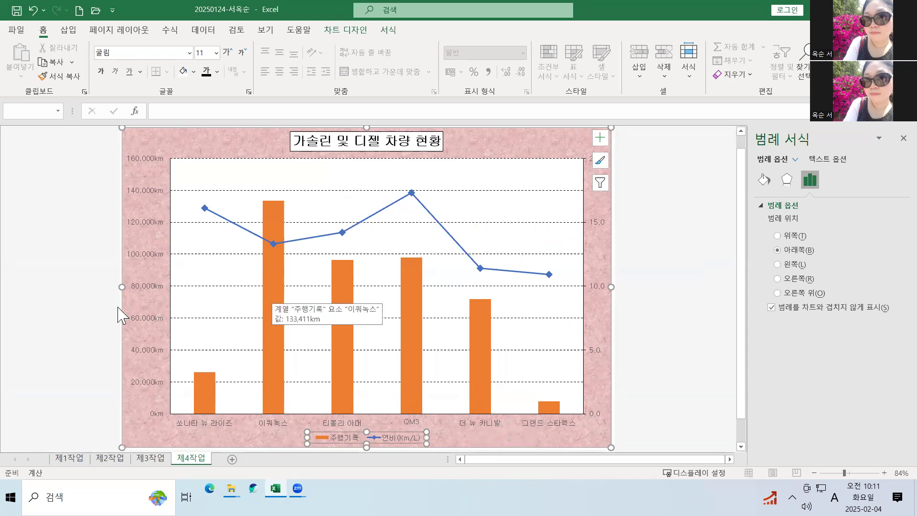
Step: Insert a rounded rectangular callout about 3.65 cm by 1.13 cm below the chart title, with its tail directed toward the QM3 line marker
{"action": "left_click", "coordinate": [69, 30]}
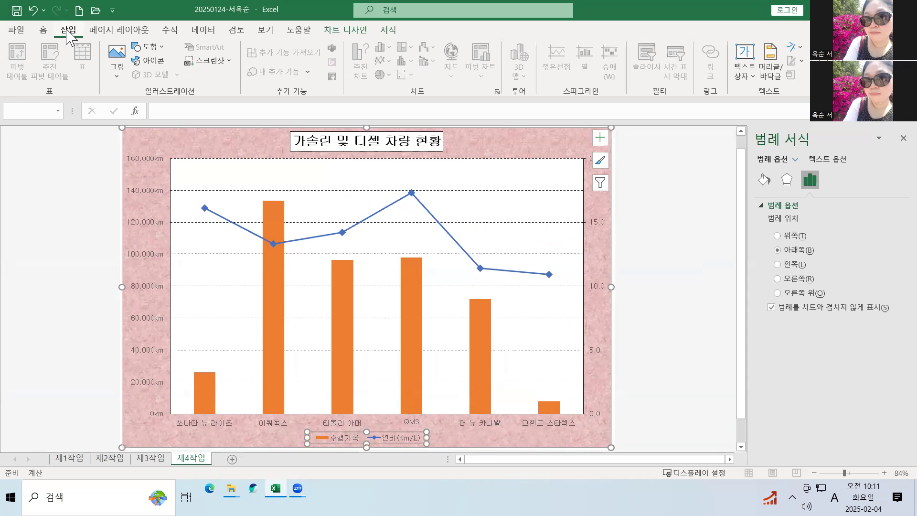
{"action": "left_click", "coordinate": [159, 48]}
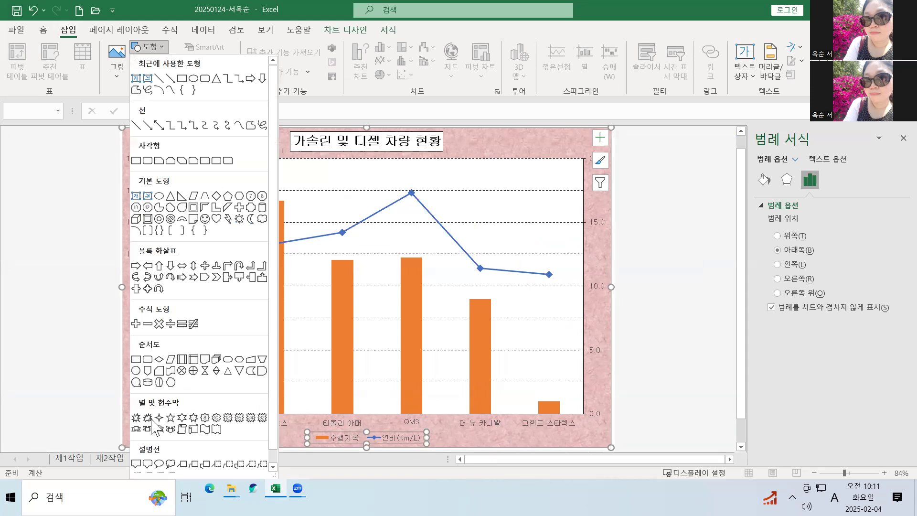
{"action": "scroll", "coordinate": [156, 427], "scroll_direction": "down", "scroll_amount": 1}
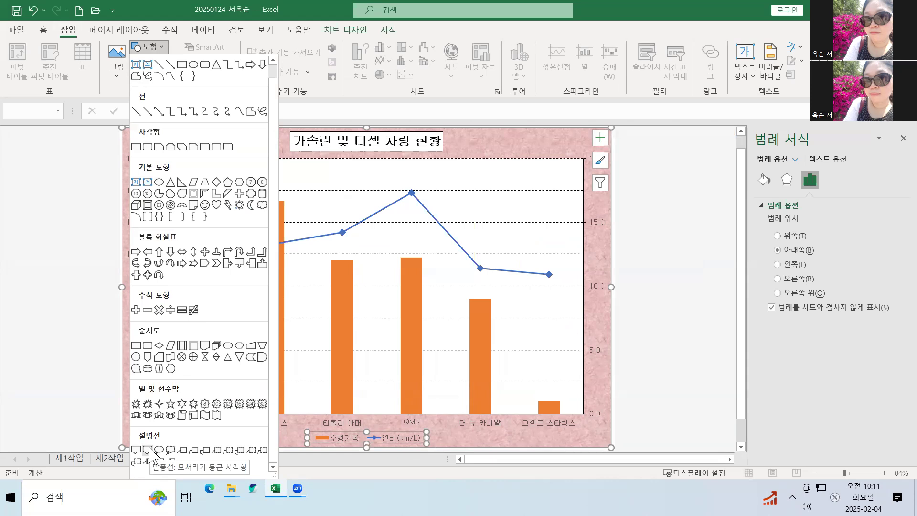
{"action": "left_click", "coordinate": [148, 451]}
{"action": "mouse_move", "coordinate": [338, 165]}
{"action": "left_mouse_down"}
{"action": "mouse_move", "coordinate": [407, 186]}
{"action": "mouse_move", "coordinate": [355, 178]}
{"action": "left_mouse_up"}
{"action": "left_click", "coordinate": [368, 176]}
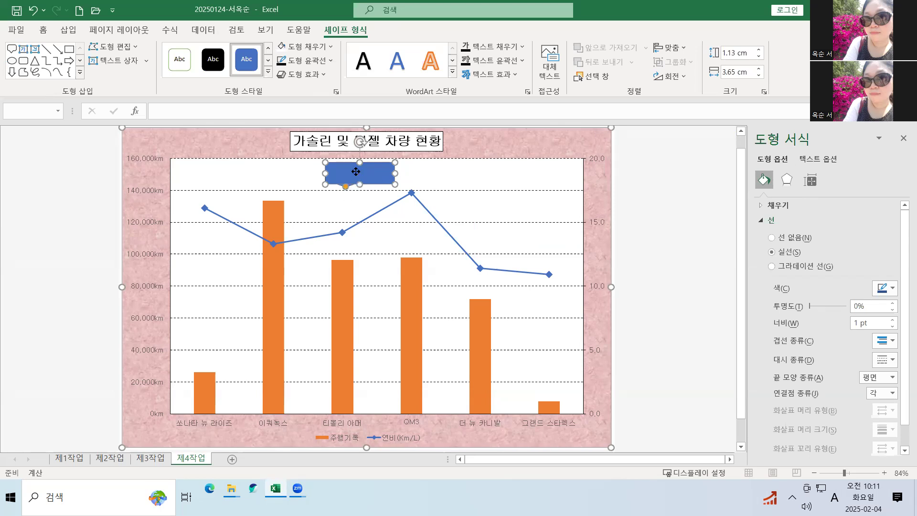
{"action": "left_click_drag", "start_coordinate": [337, 174], "coordinate": [399, 186]}
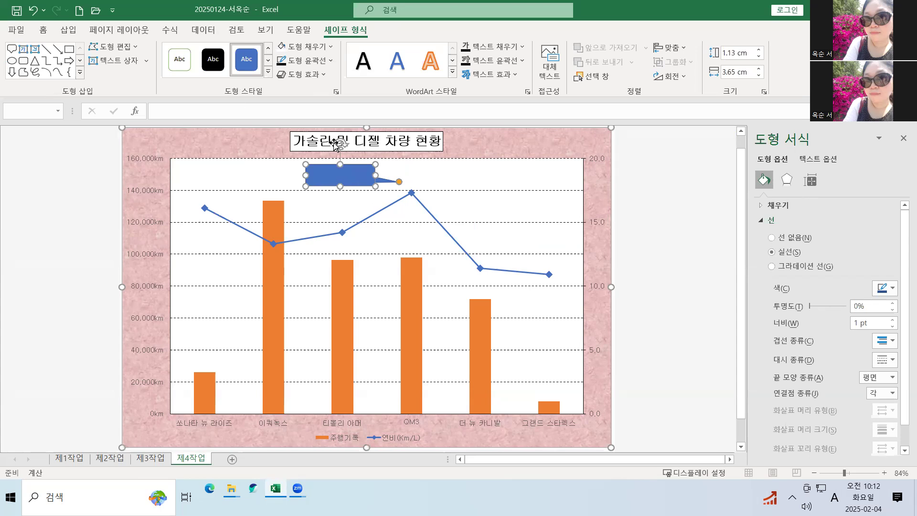
Step: Fill the callout shape with white
{"action": "right_click", "coordinate": [335, 177]}
{"action": "right_click", "coordinate": [335, 165]}
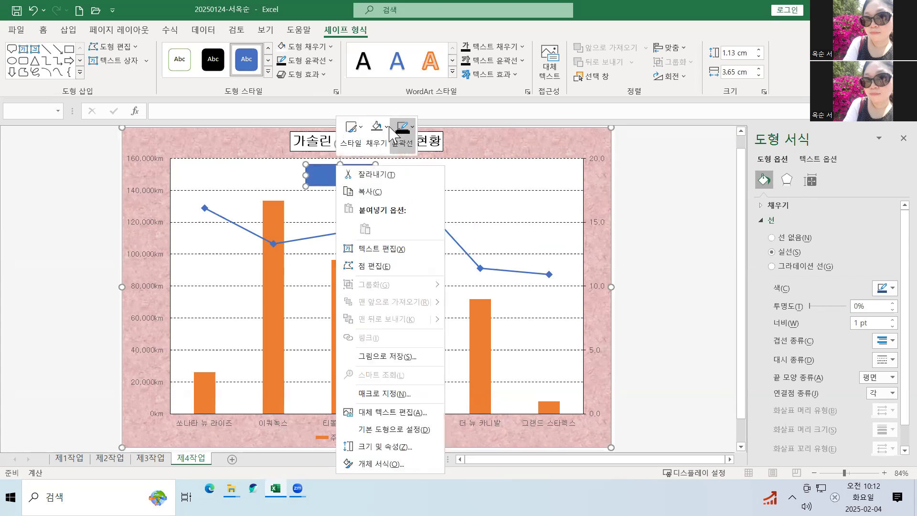
{"action": "left_click", "coordinate": [385, 129]}
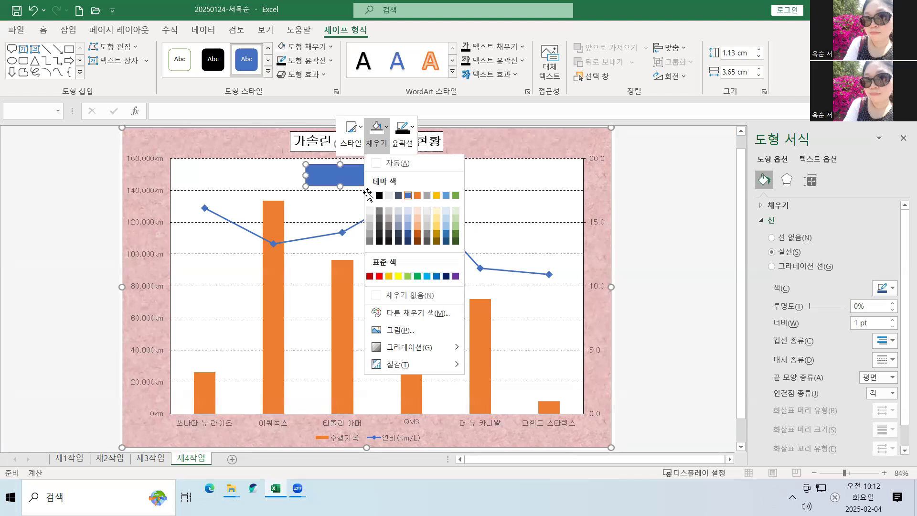
{"action": "left_click", "coordinate": [369, 195]}
Step: Set the callout's text font to 굴림
{"action": "left_click", "coordinate": [46, 29]}
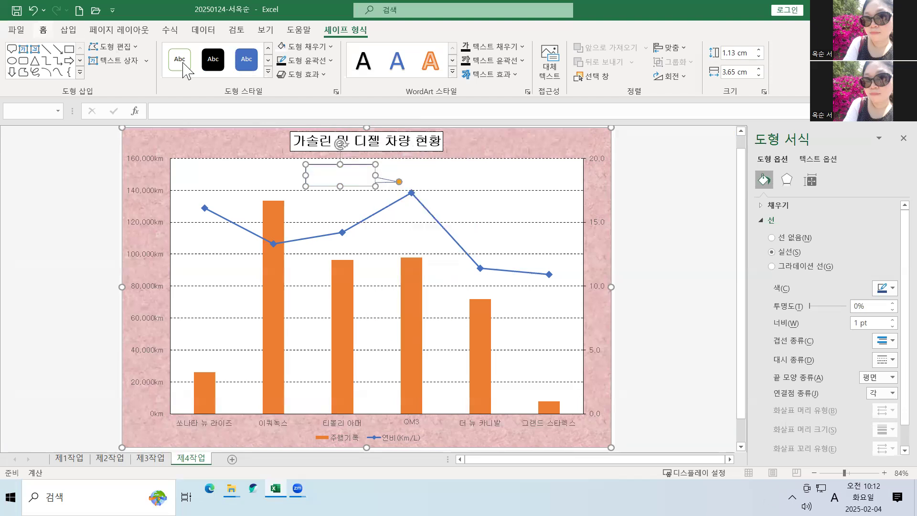
{"action": "left_click", "coordinate": [190, 54]}
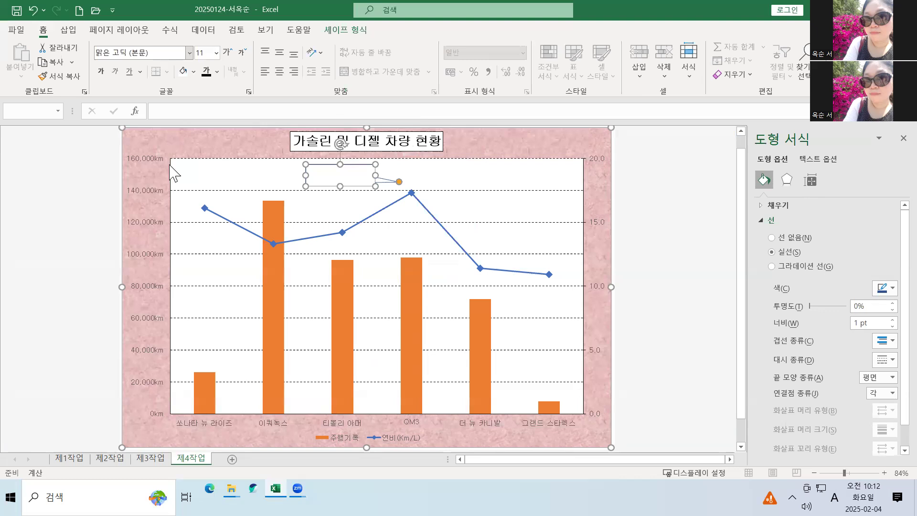
{"action": "left_click", "coordinate": [173, 168]}
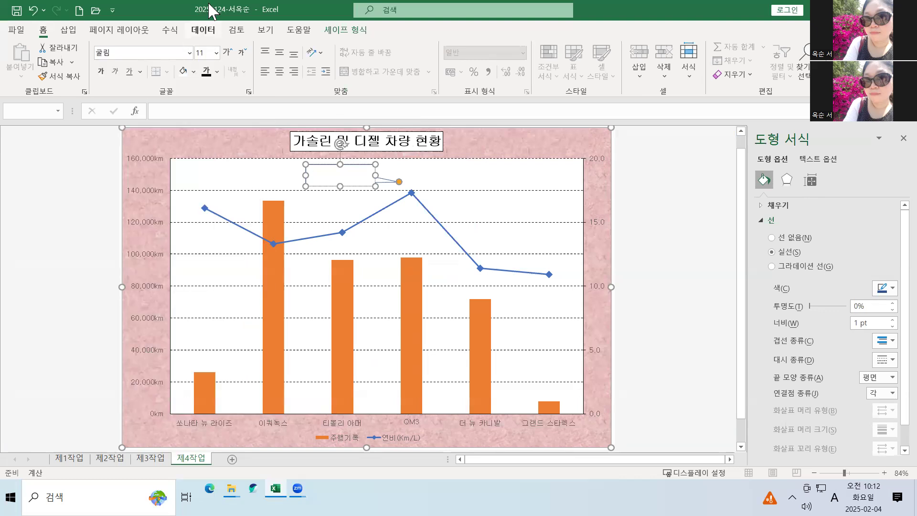
Step: Center the callout text vertically and horizontally and set its font color to black
{"action": "left_click", "coordinate": [284, 55]}
{"action": "left_click", "coordinate": [280, 72]}
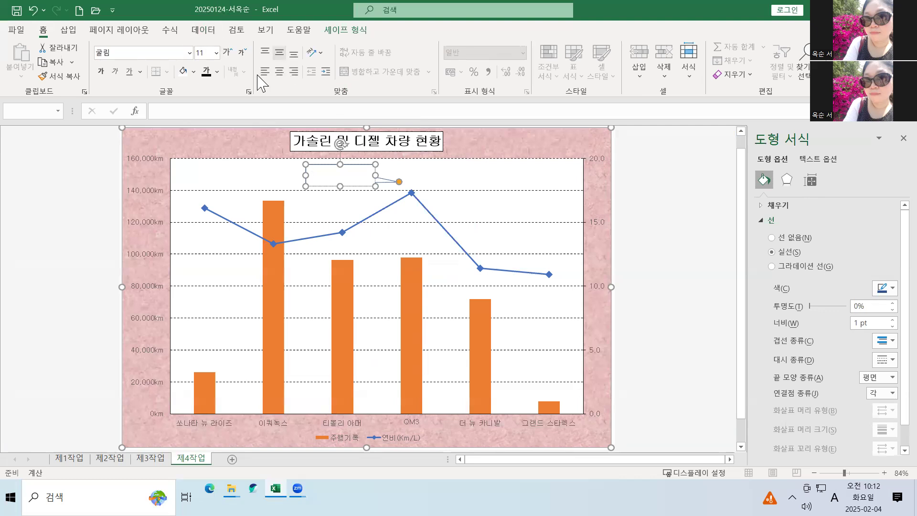
{"action": "left_click", "coordinate": [217, 72]}
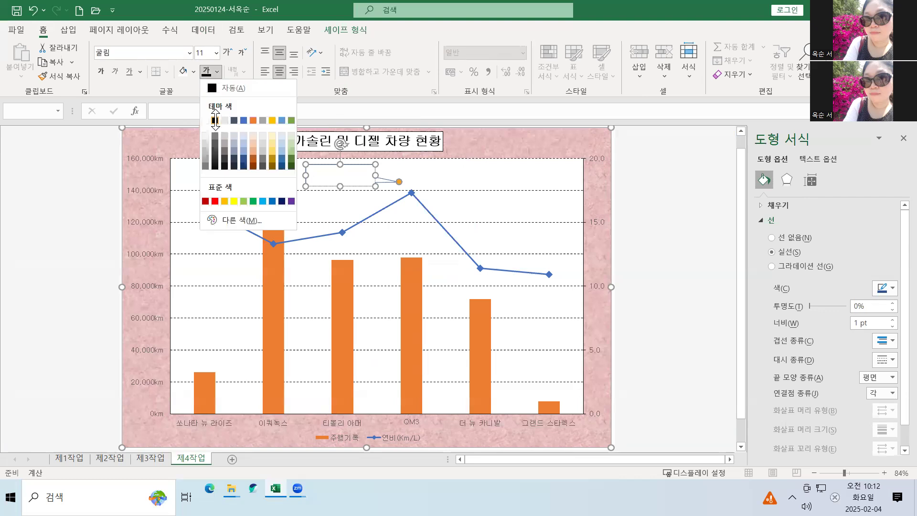
{"action": "left_click", "coordinate": [215, 120]}
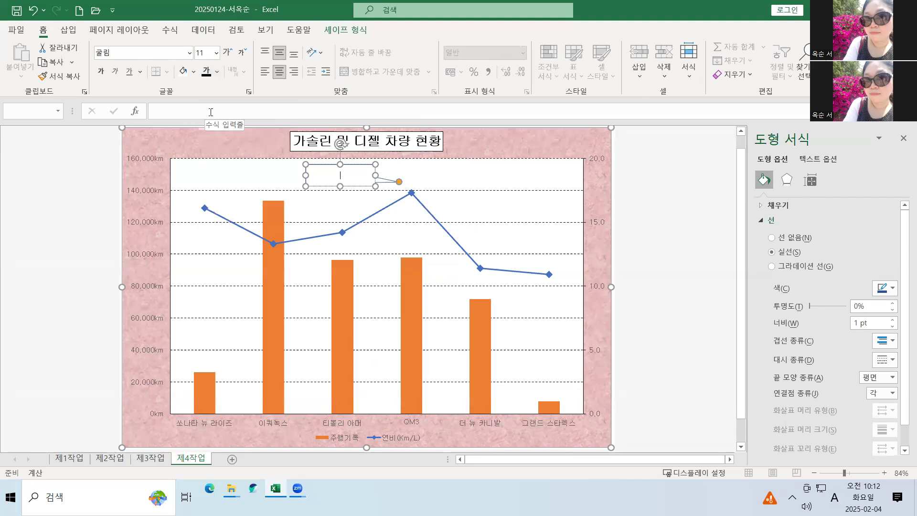